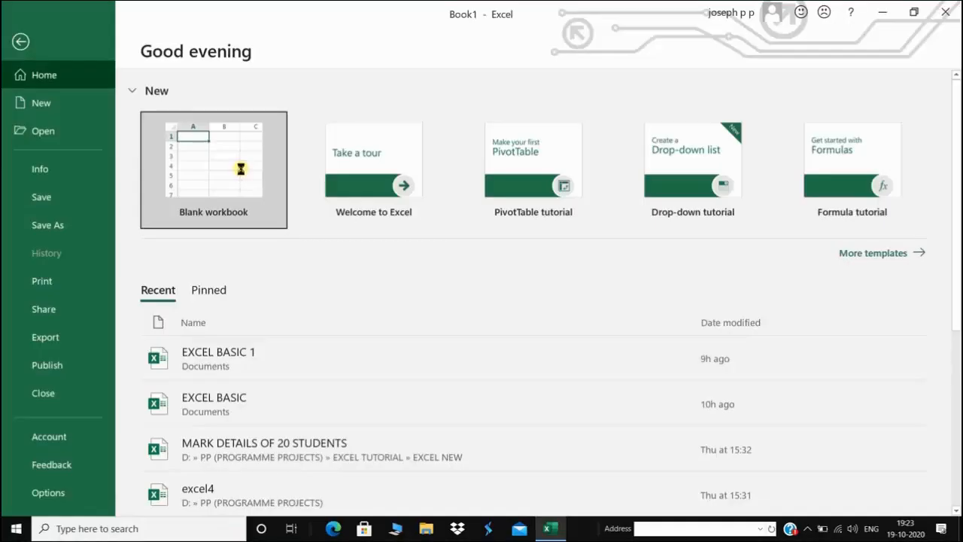
Create a blank workbook, look at the Data tab, then return to Home
click(238, 166)
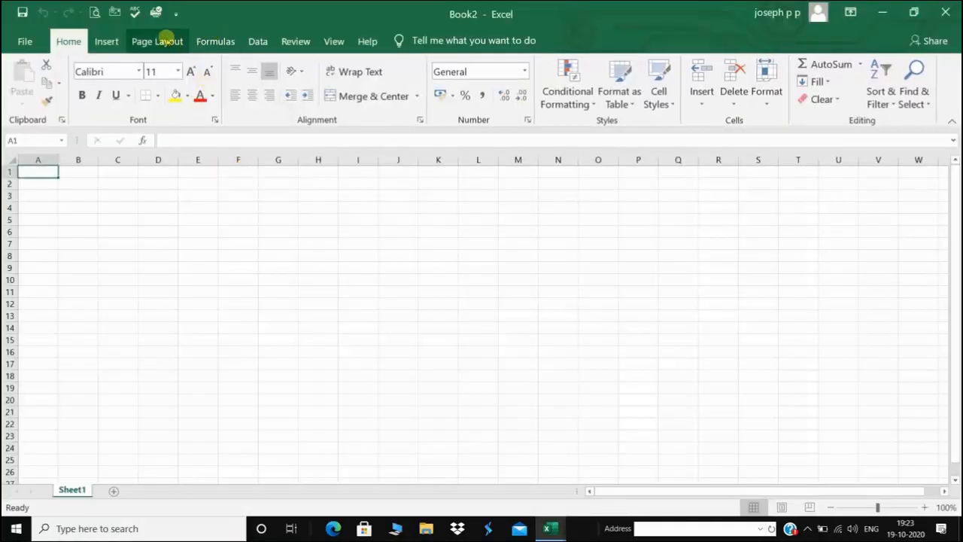
click(258, 41)
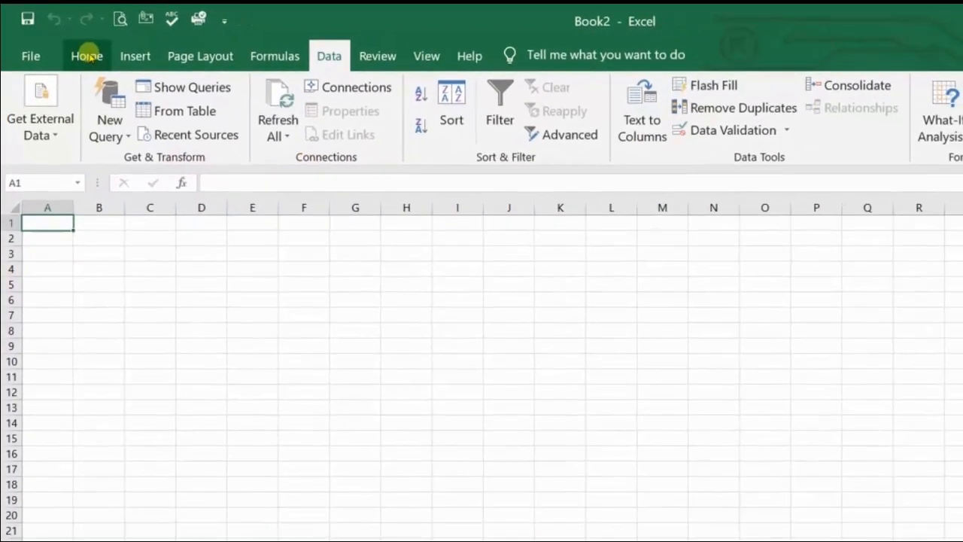
click(92, 60)
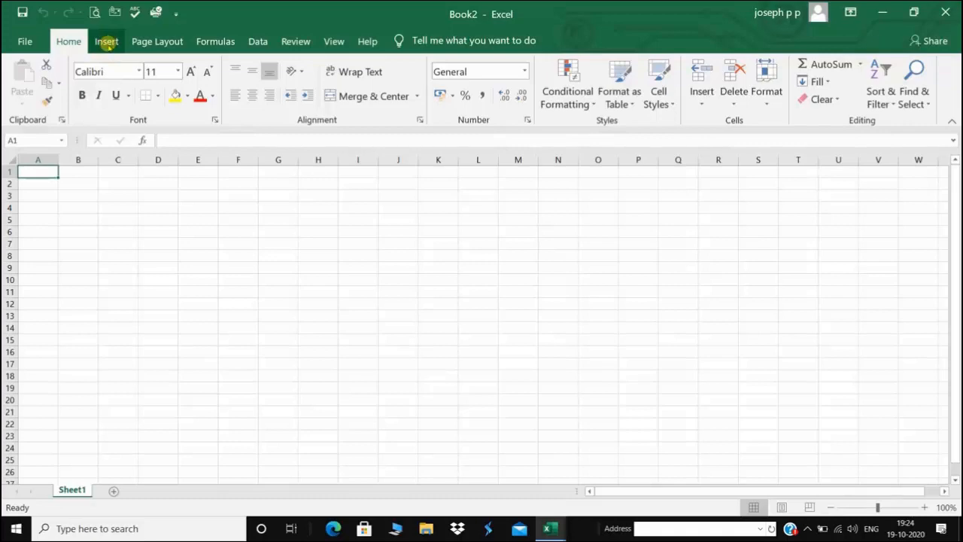
Tour the Insert, Page Layout, Formulas, Data, Review, View and Help tabs, then show ribbon display options
click(106, 42)
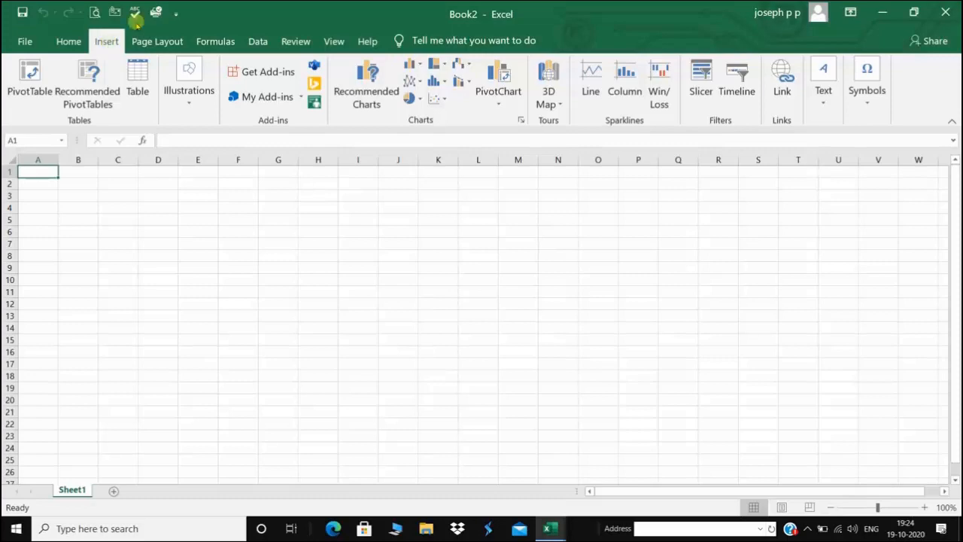
click(156, 42)
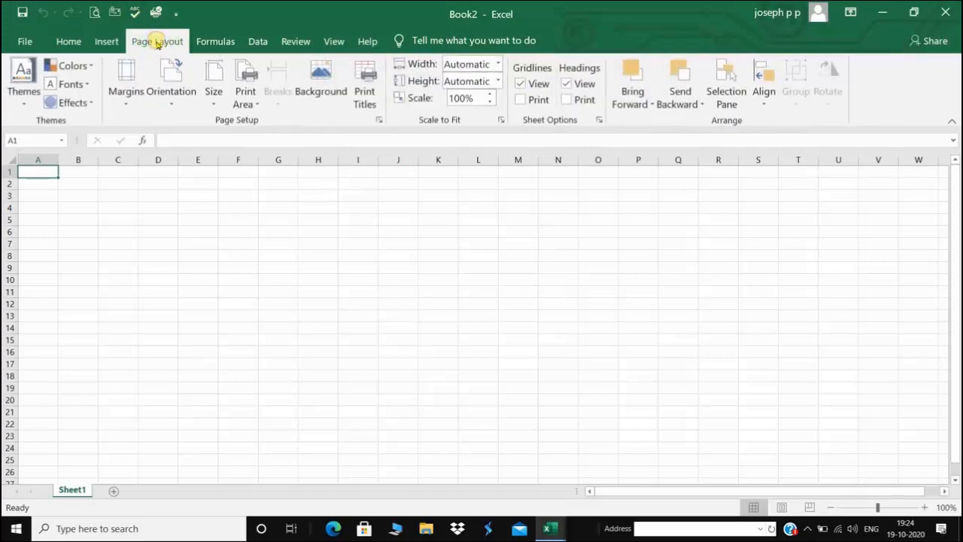
click(208, 43)
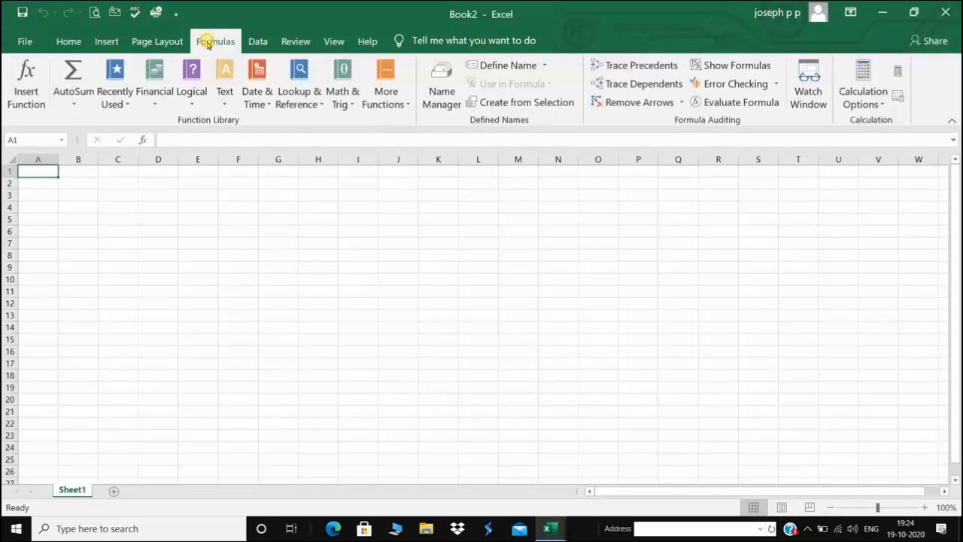
click(258, 41)
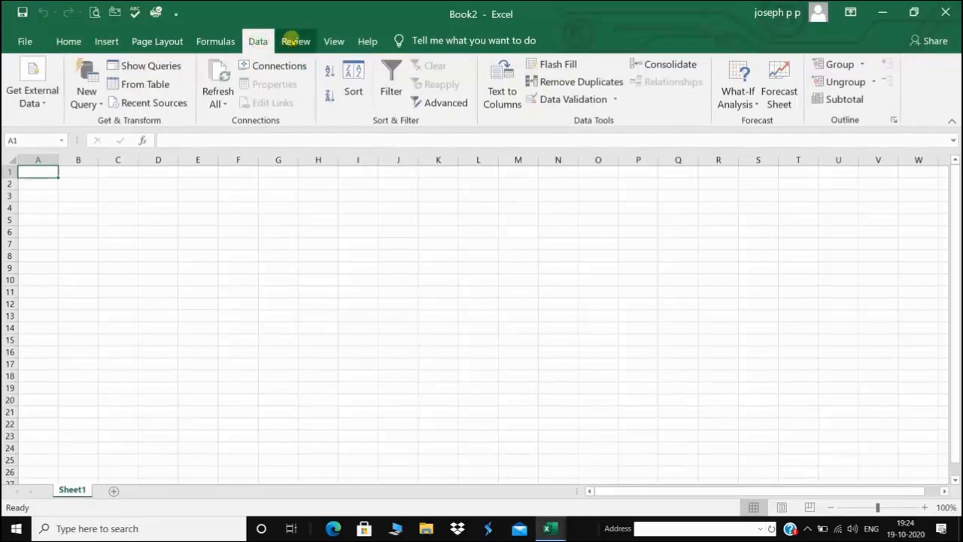
click(298, 40)
click(334, 40)
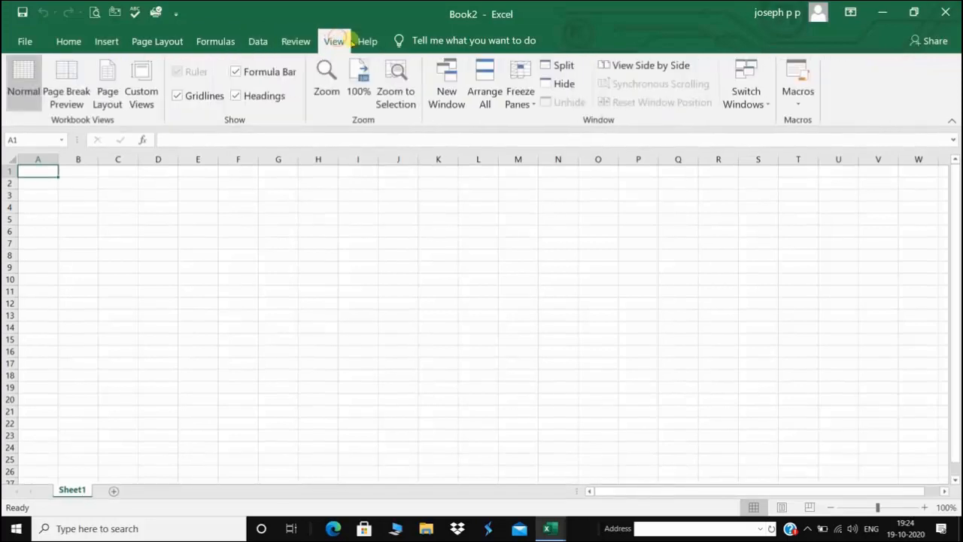
click(368, 41)
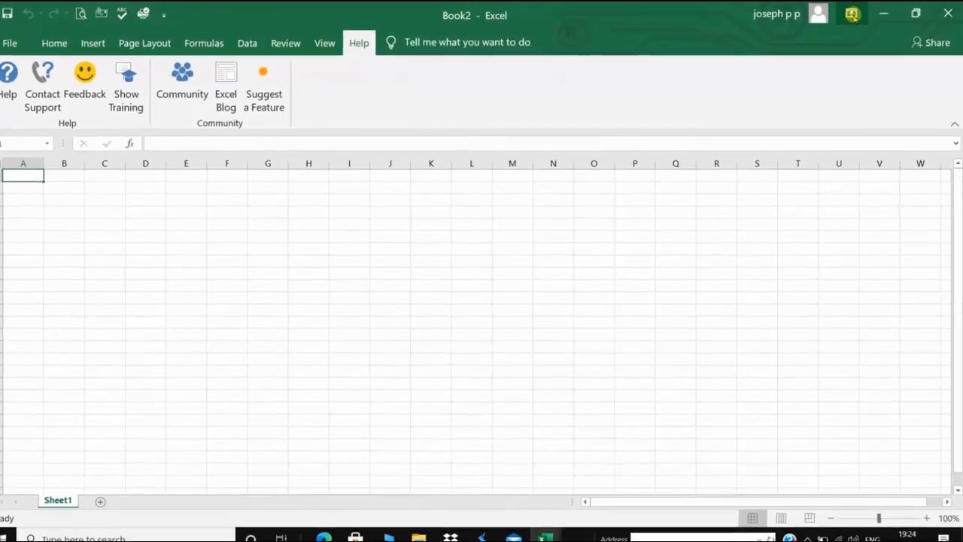
click(852, 14)
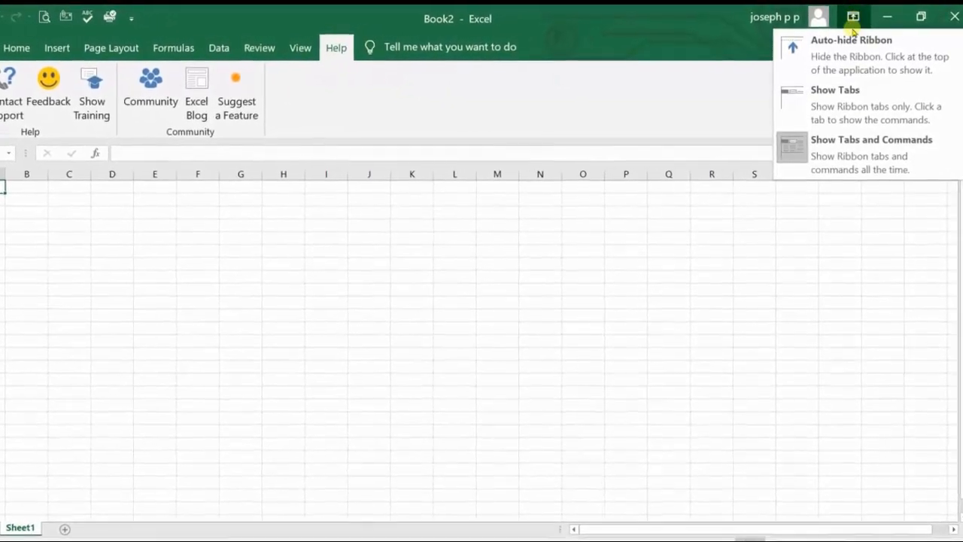
Try Auto-hide Ribbon, then switch back to Show Tabs and Commands
click(847, 42)
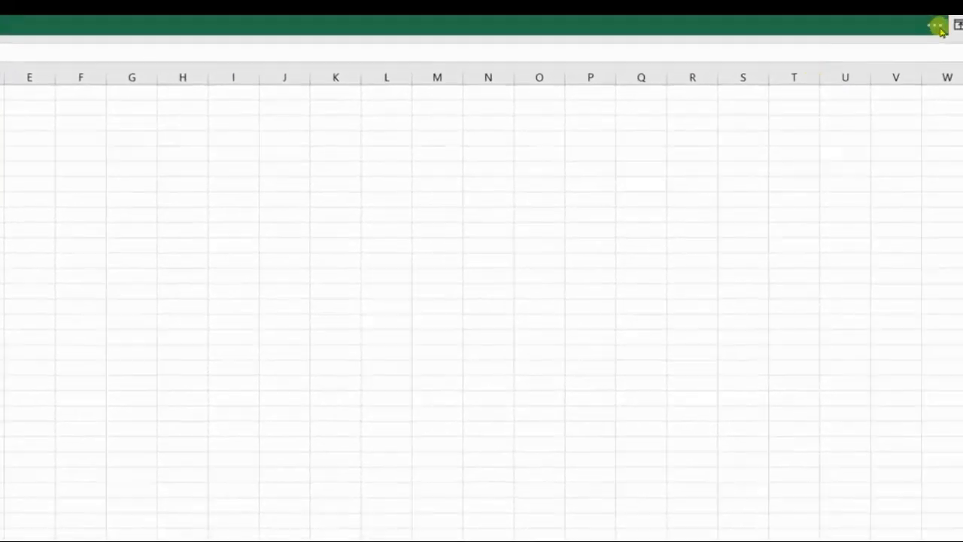
click(933, 25)
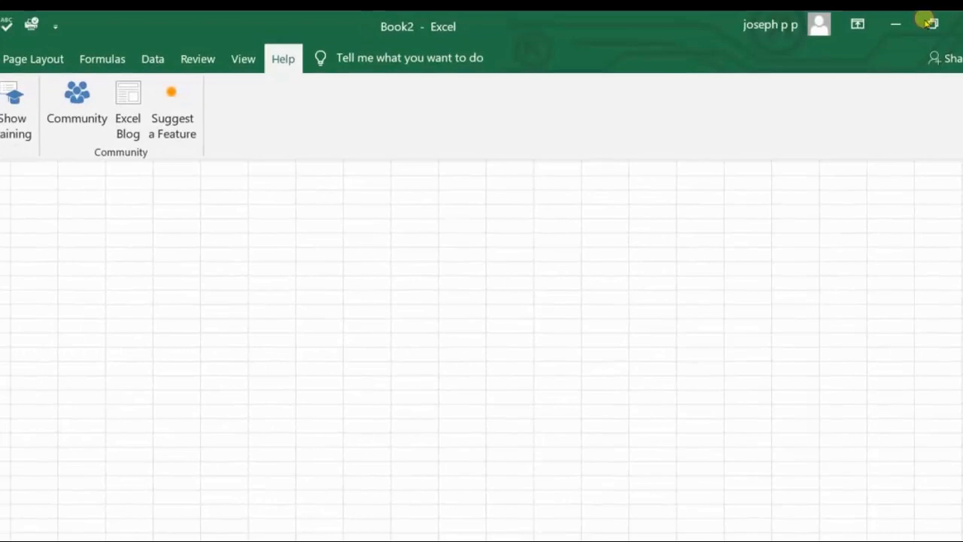
click(857, 24)
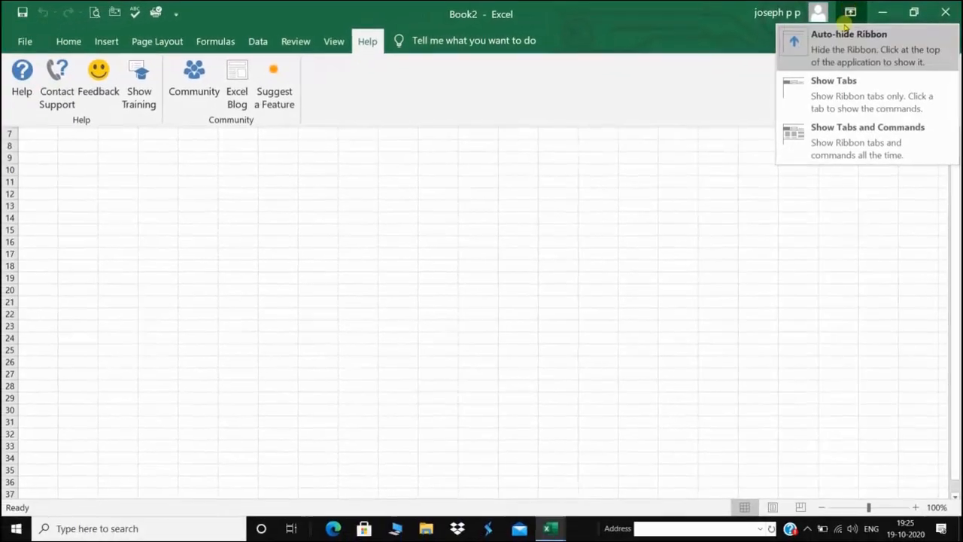
click(847, 130)
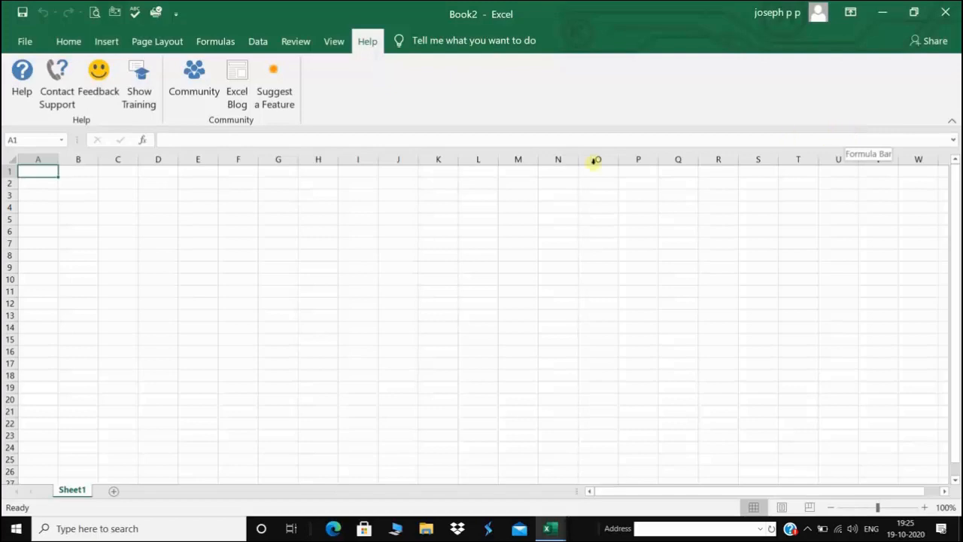
Collapse the ribbon to tabs only, then restore Show Tabs and Commands
double_click(69, 41)
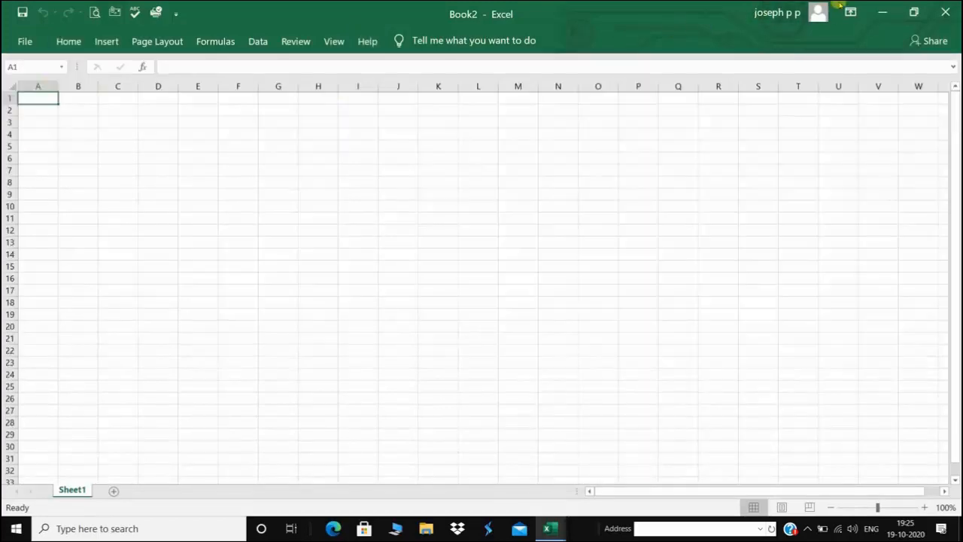
click(850, 12)
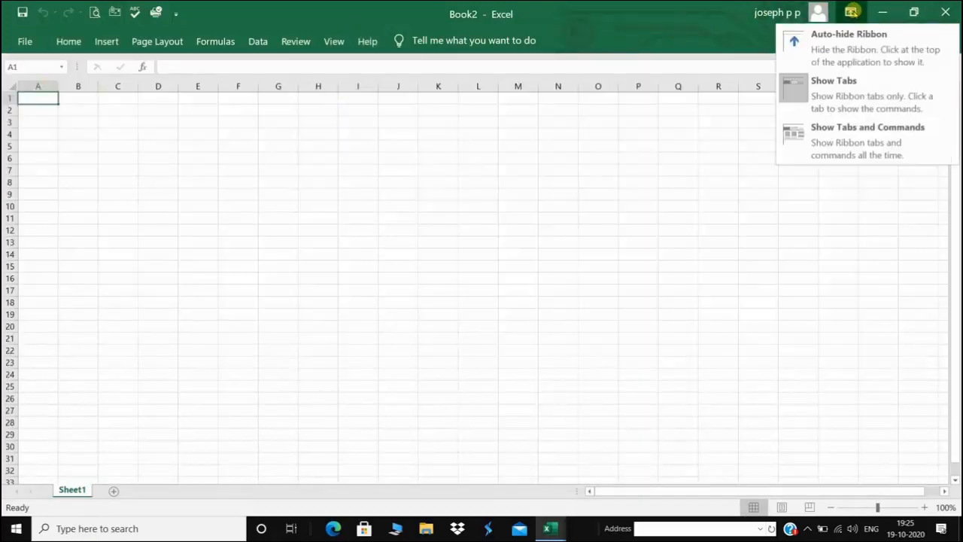
click(850, 132)
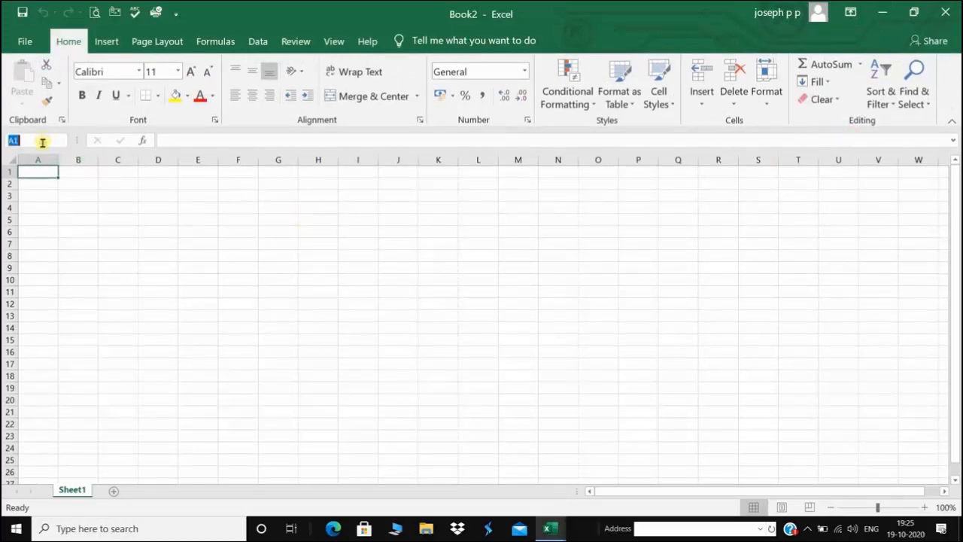
click(242, 218)
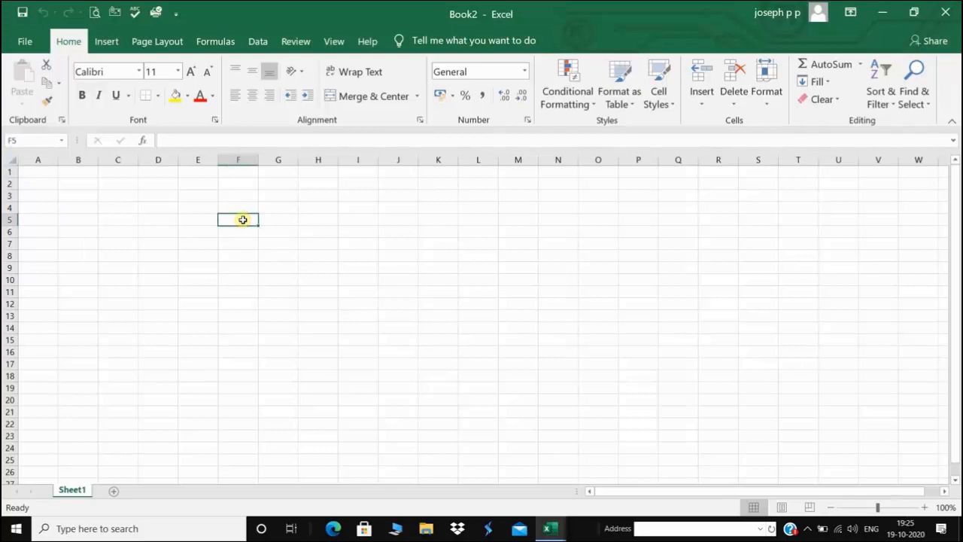
click(9, 172)
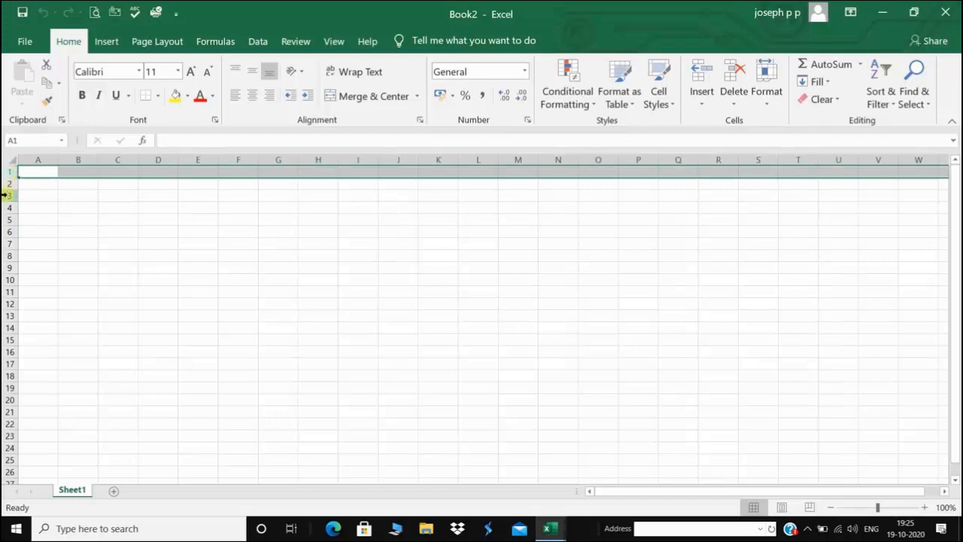
click(7, 195)
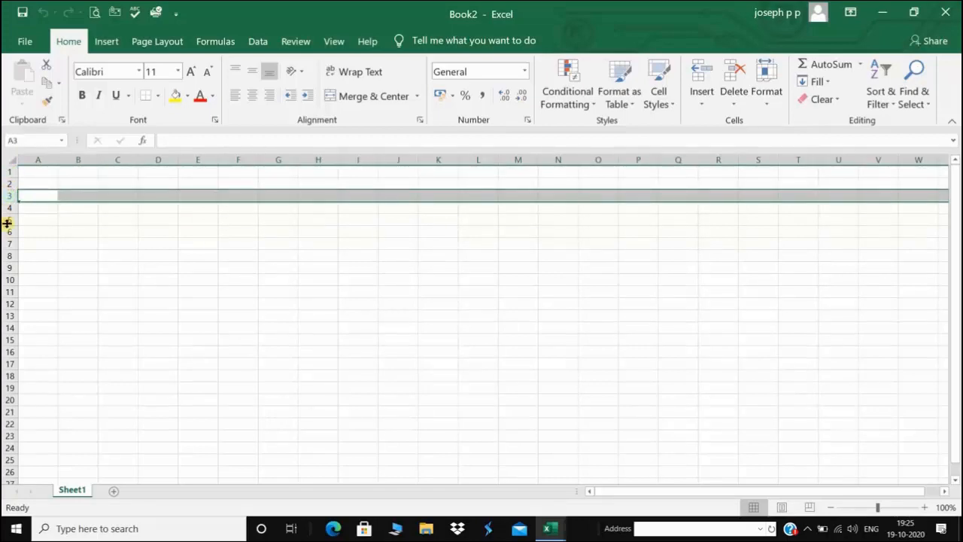
click(8, 219)
click(78, 159)
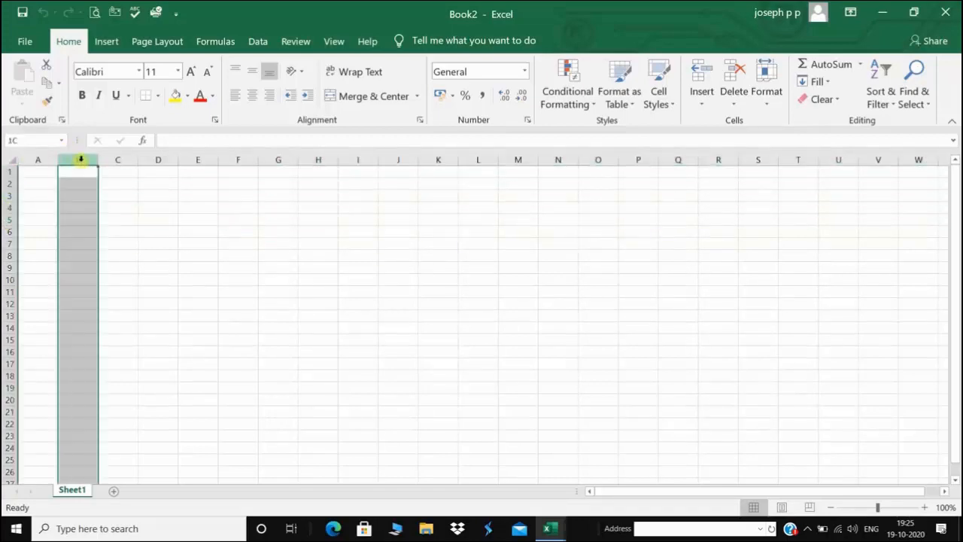
click(42, 160)
click(116, 159)
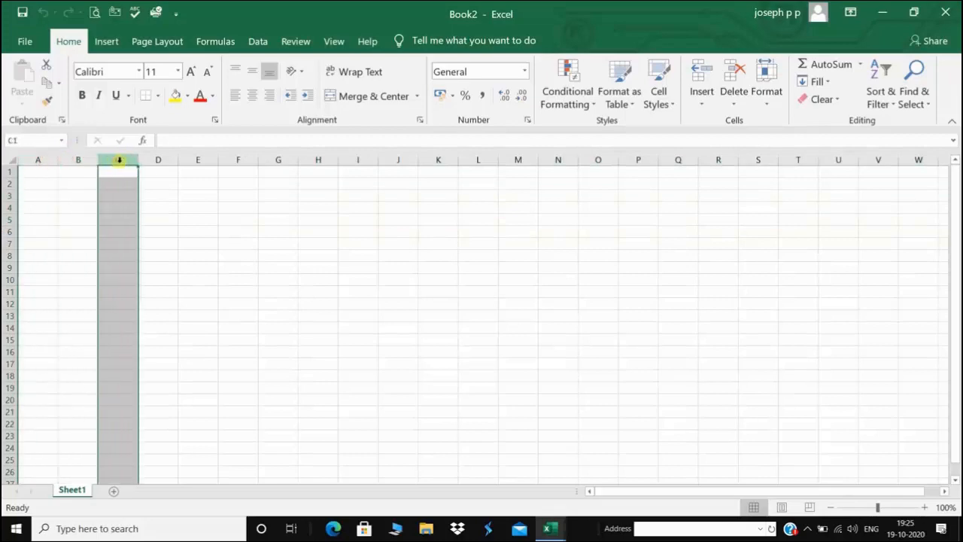
click(167, 159)
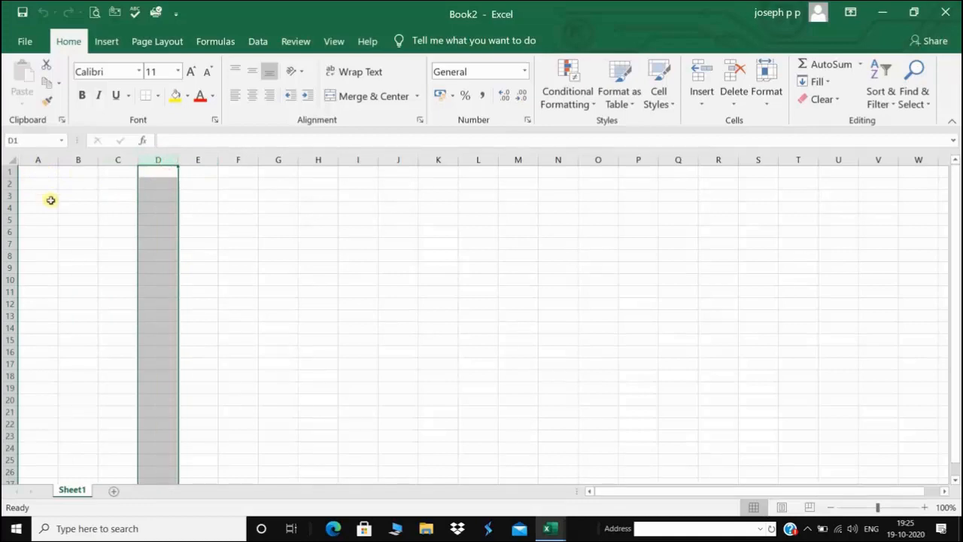
click(87, 234)
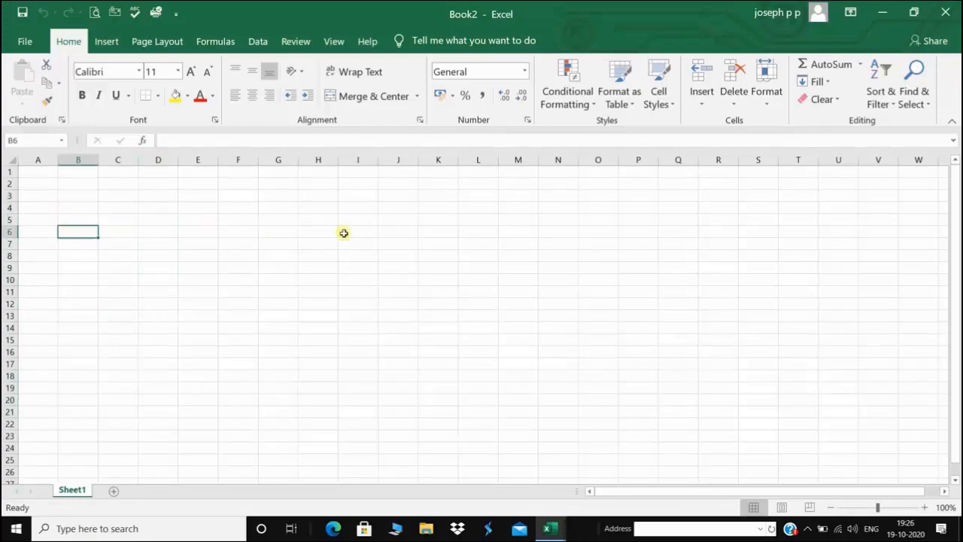
click(954, 141)
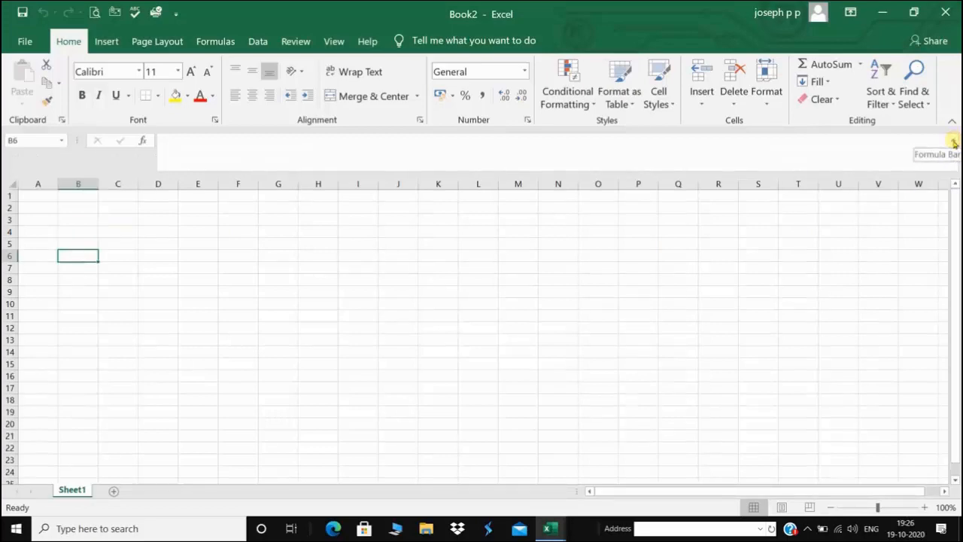
click(954, 143)
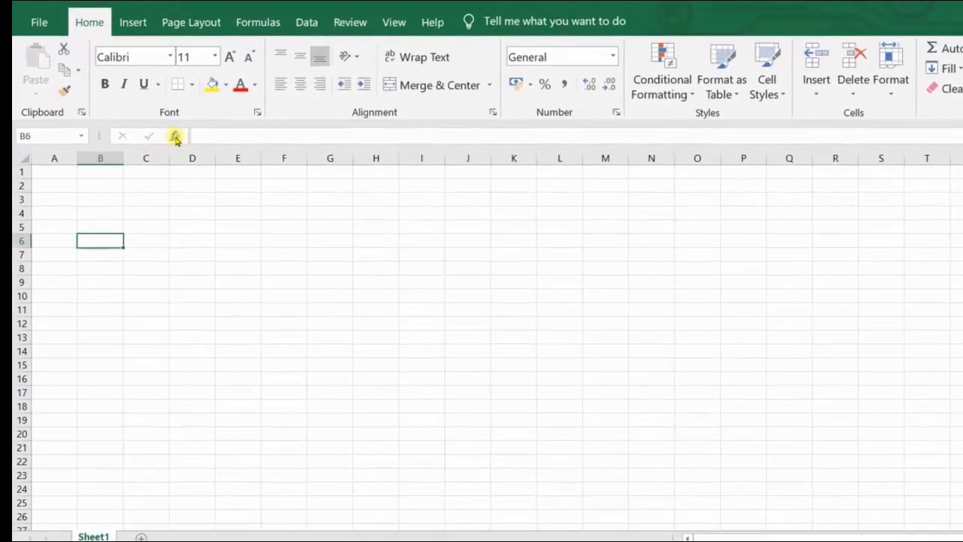
click(167, 139)
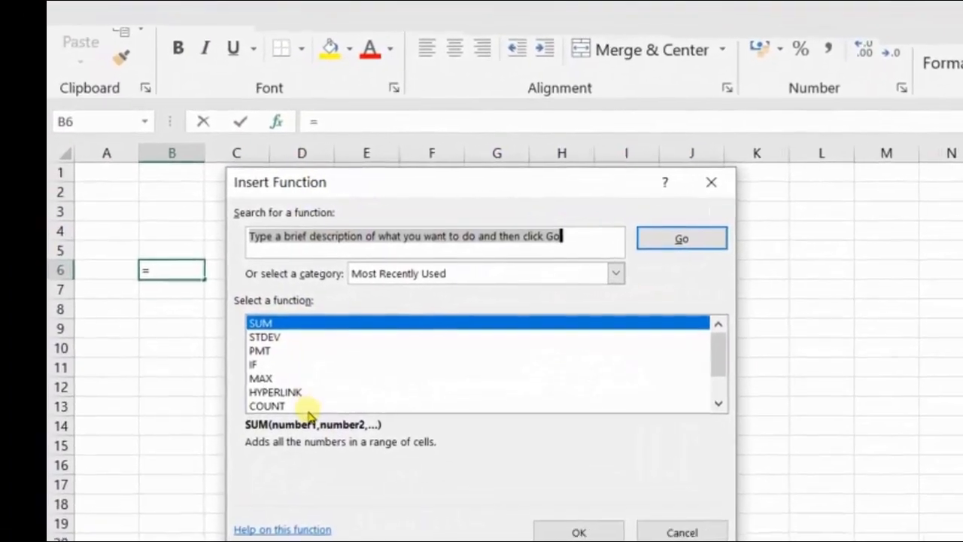
drag(695, 342, 749, 359)
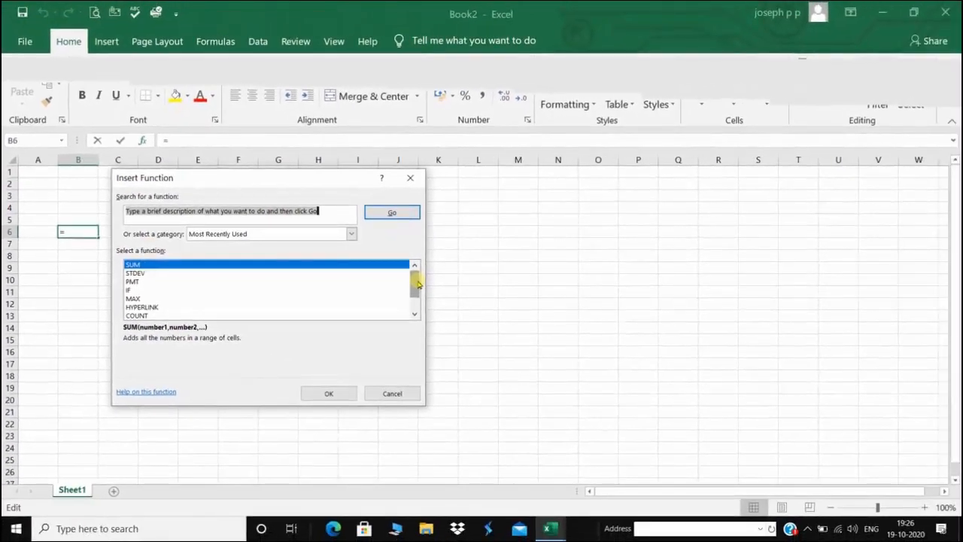
click(392, 393)
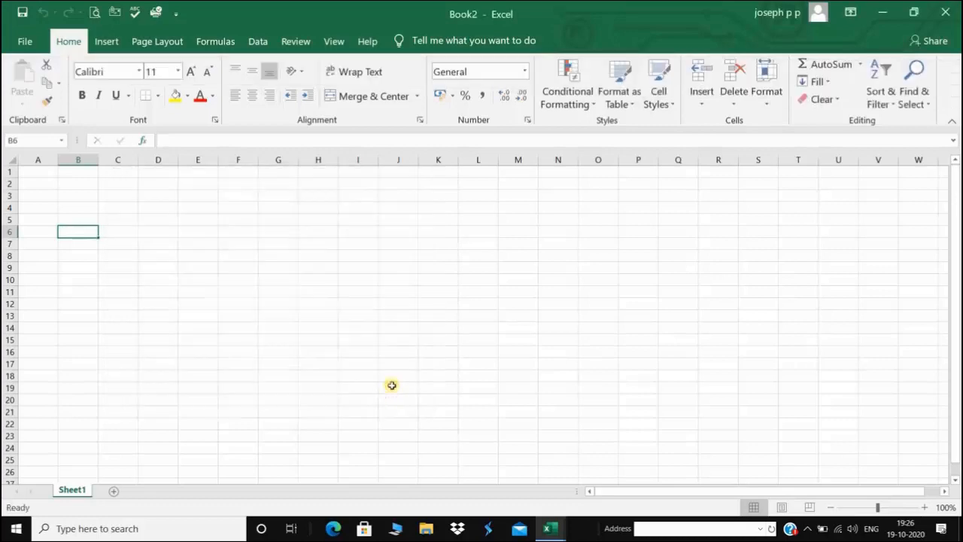
Add worksheets Sheet2, Sheet3 and Sheet4, then return to Sheet1
click(112, 492)
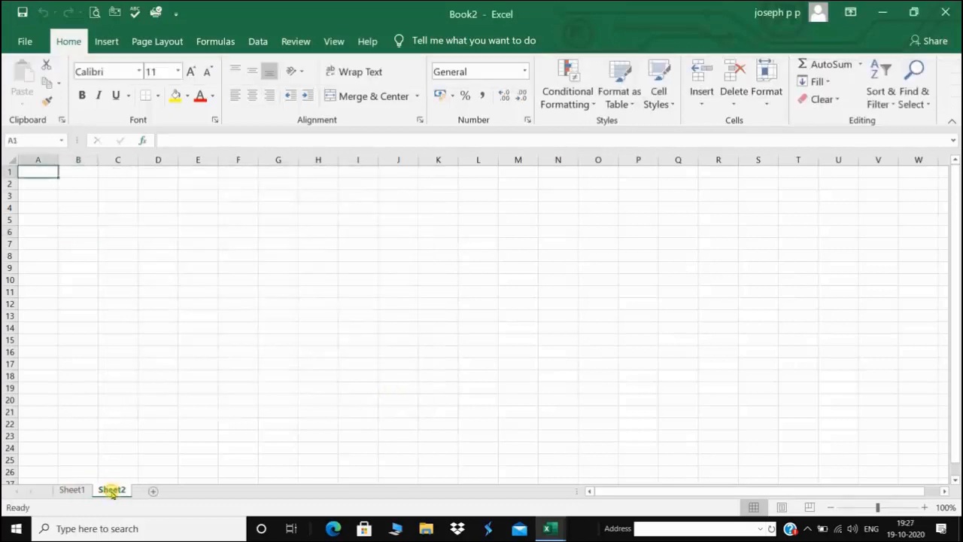
click(152, 491)
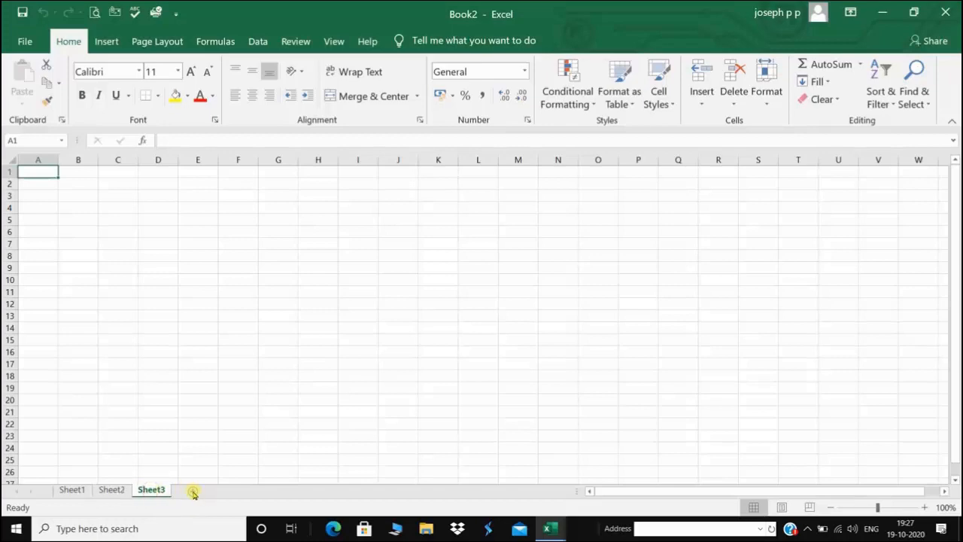
click(194, 492)
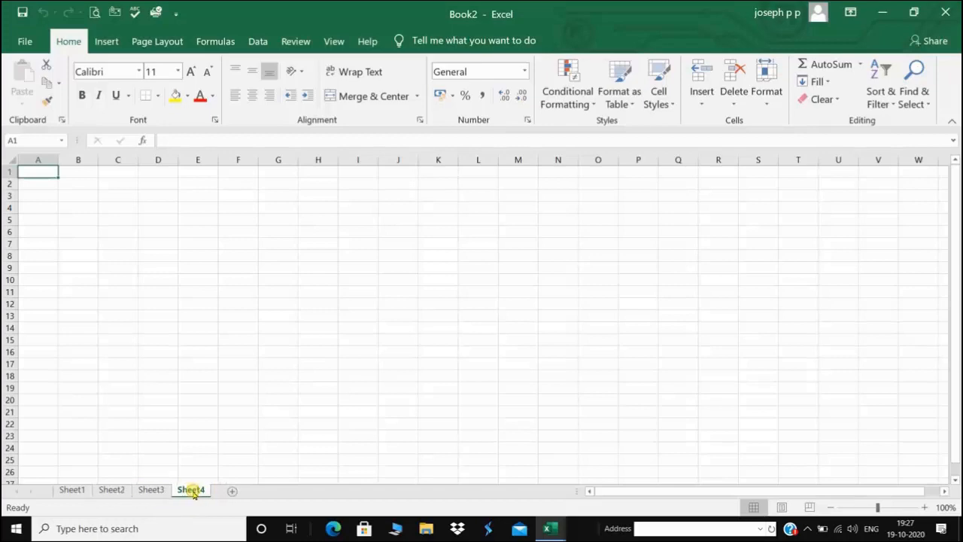
click(72, 489)
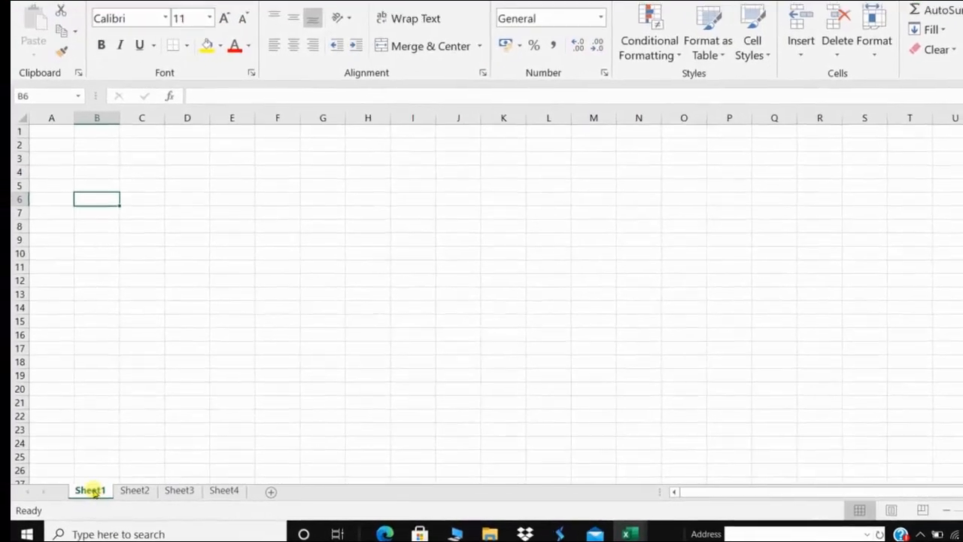
Rename Sheet1 to 'half yearly marks'
right_click(76, 490)
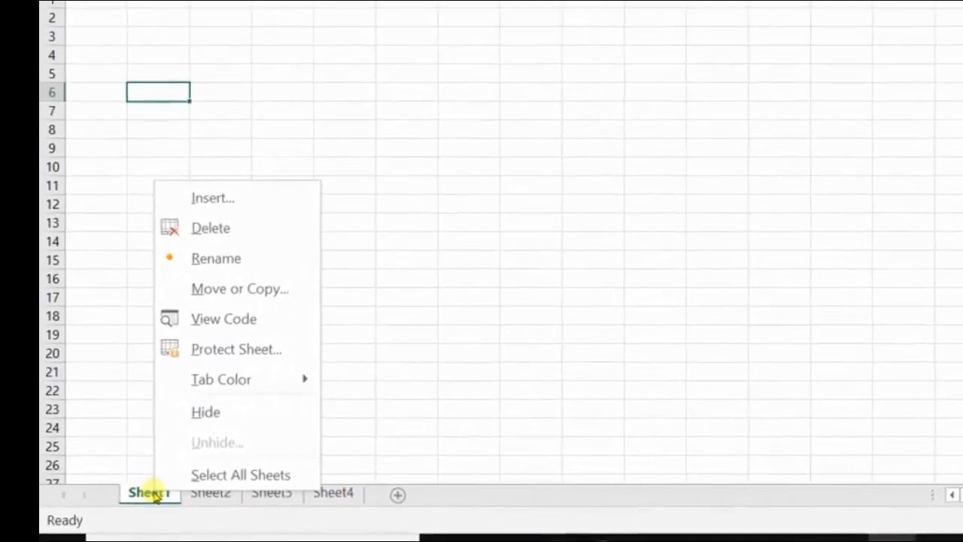
click(213, 260)
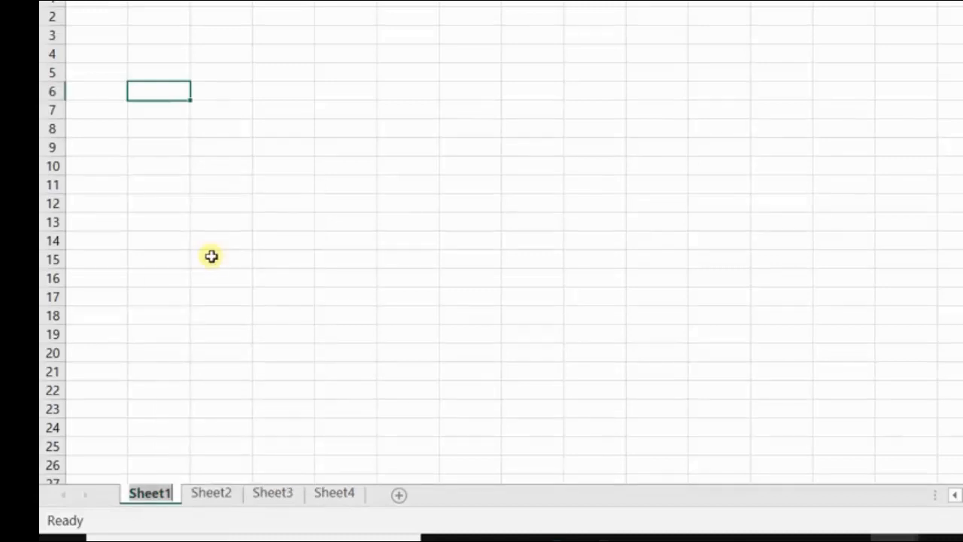
text(haf)
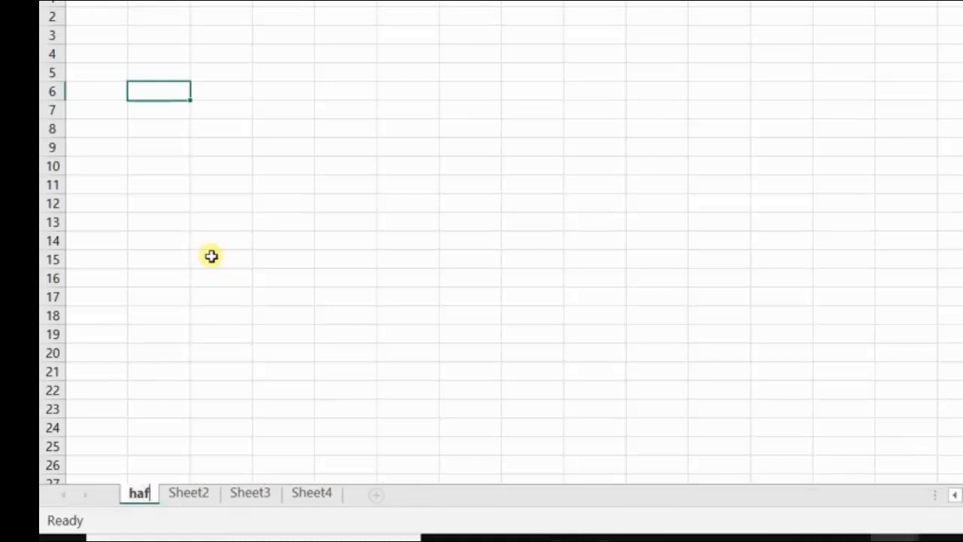
key(BackSpace)
text(lf)
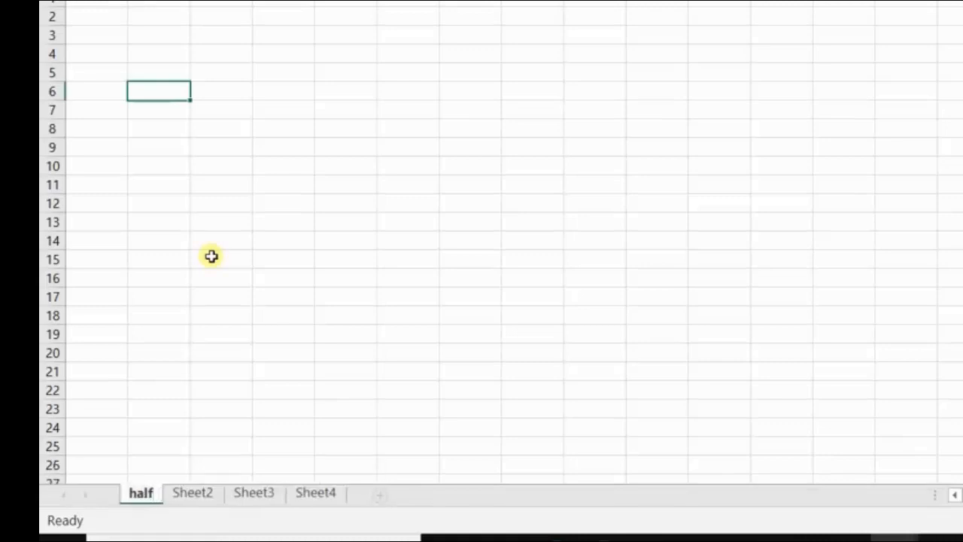
text(y)
key(BackSpace)
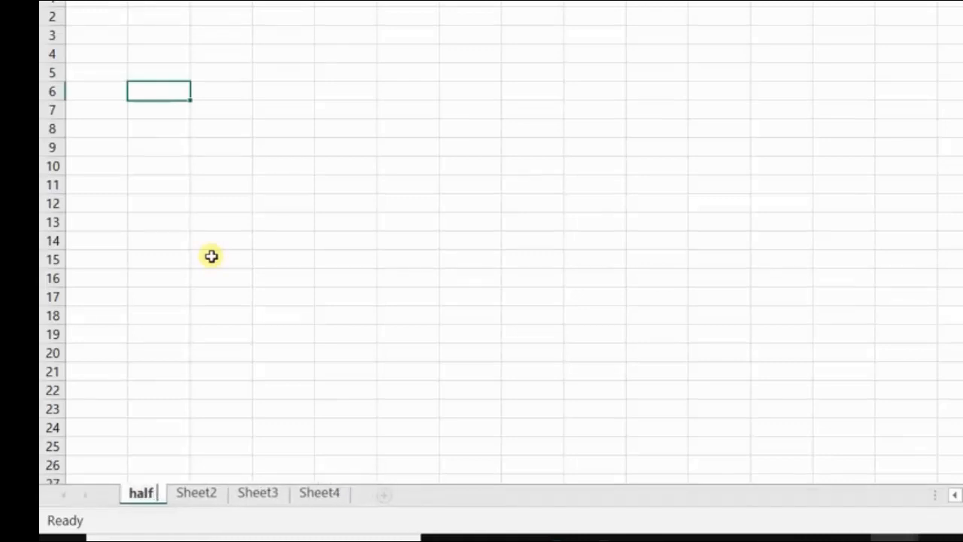
text(yearly marks)
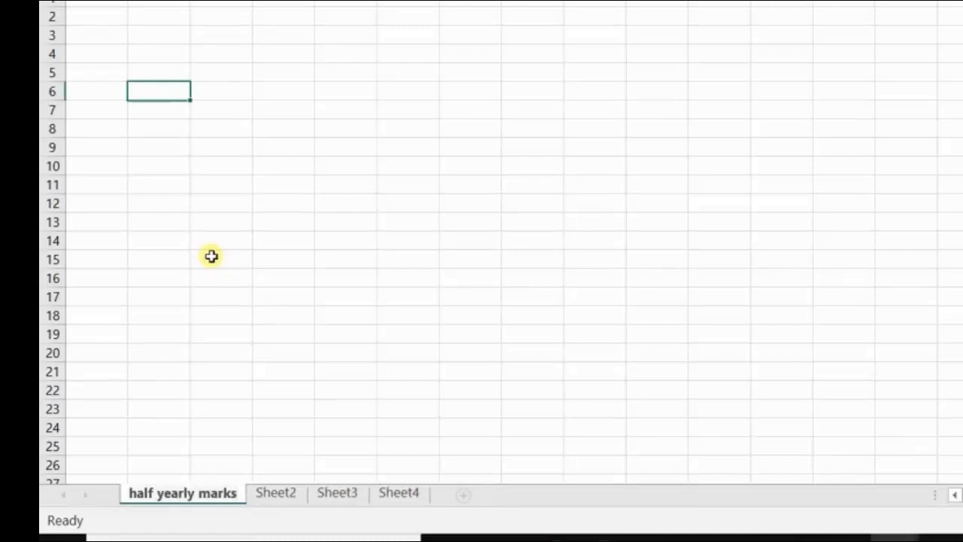
click(274, 493)
Rename Sheet2 to 'annual exam marks' and check both renamed sheet tabs
right_click(275, 494)
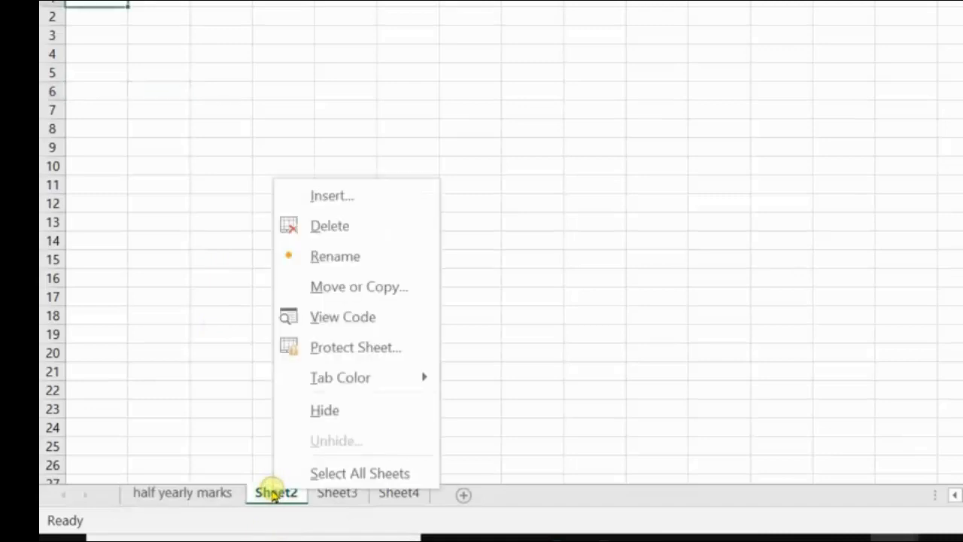
click(340, 256)
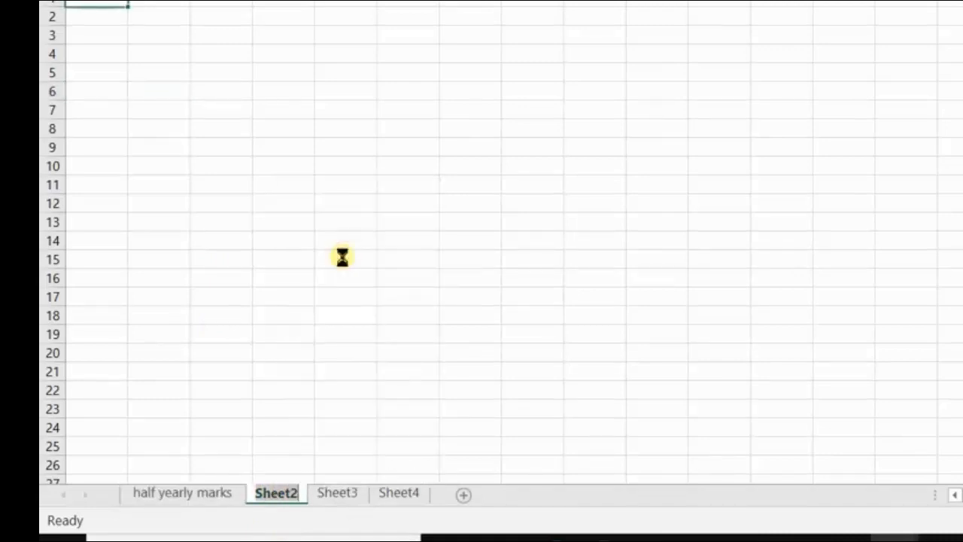
text(a)
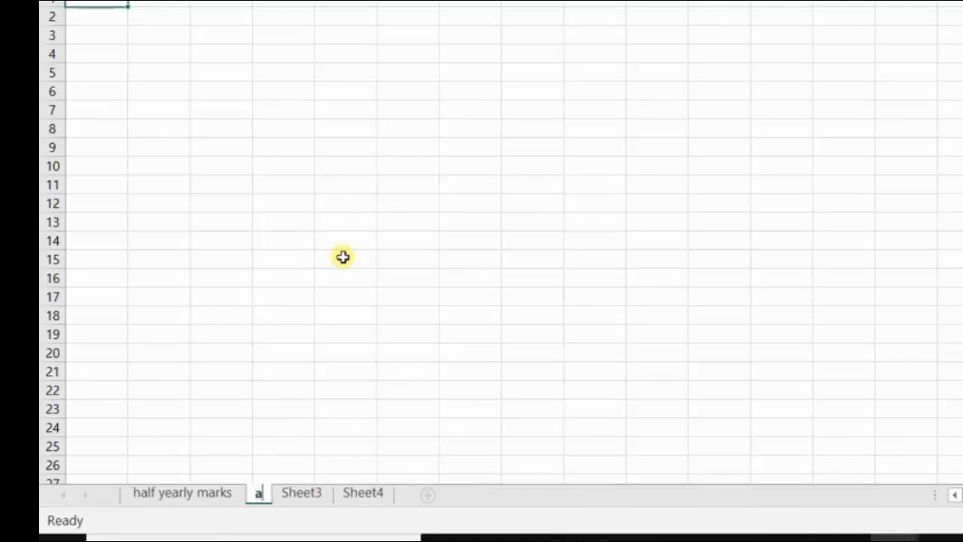
text(nnual e)
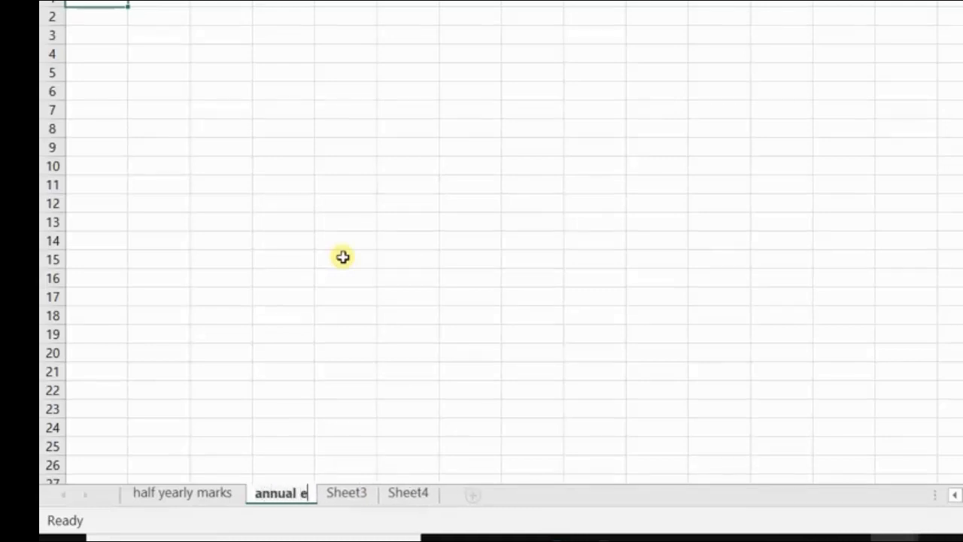
text(xam)
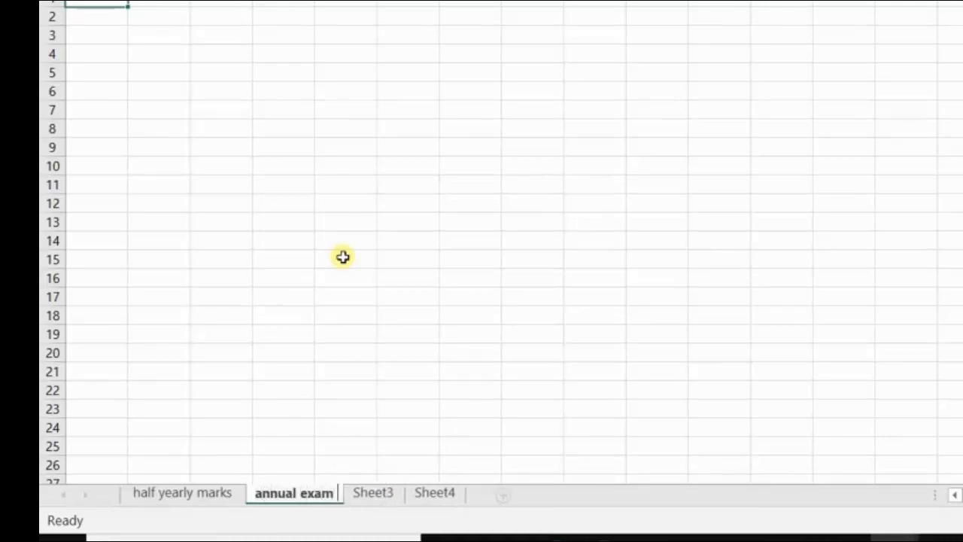
text( marks)
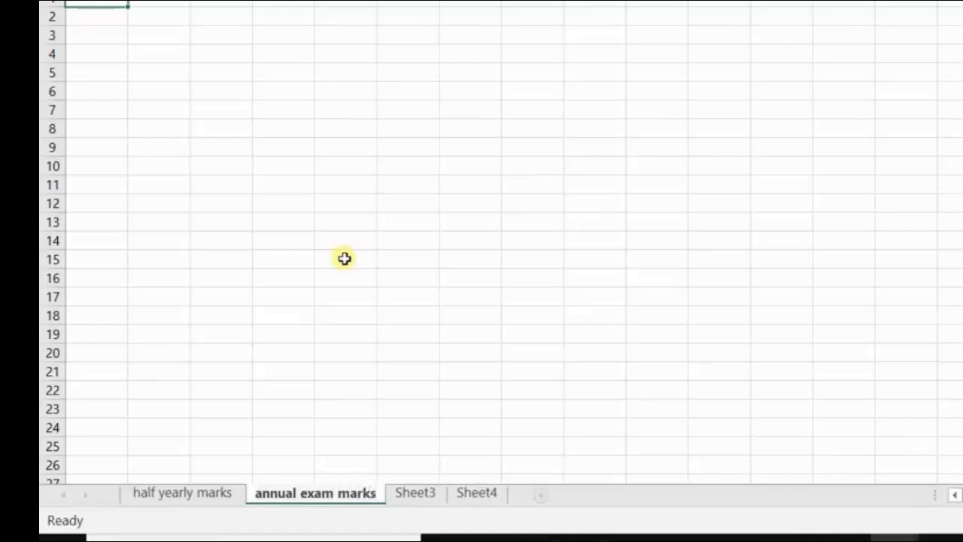
click(206, 492)
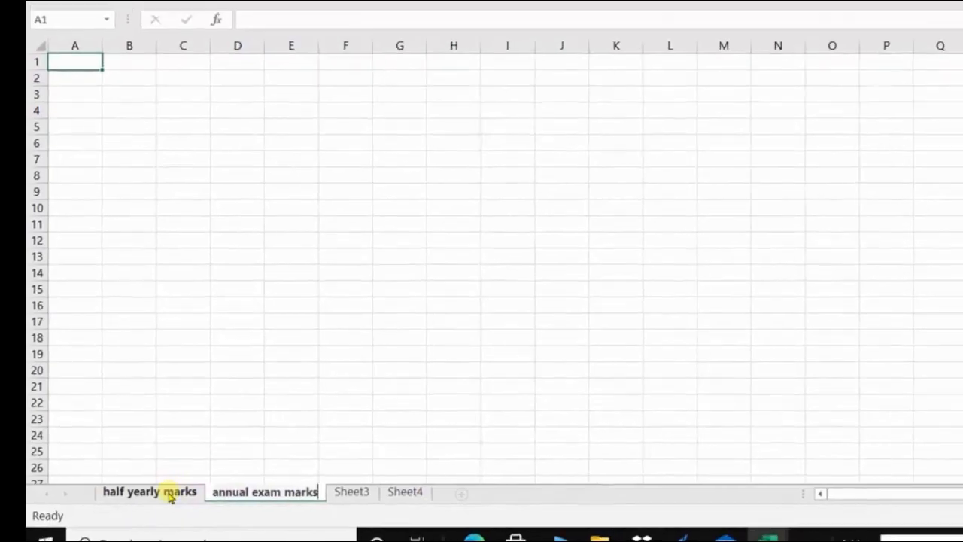
click(269, 493)
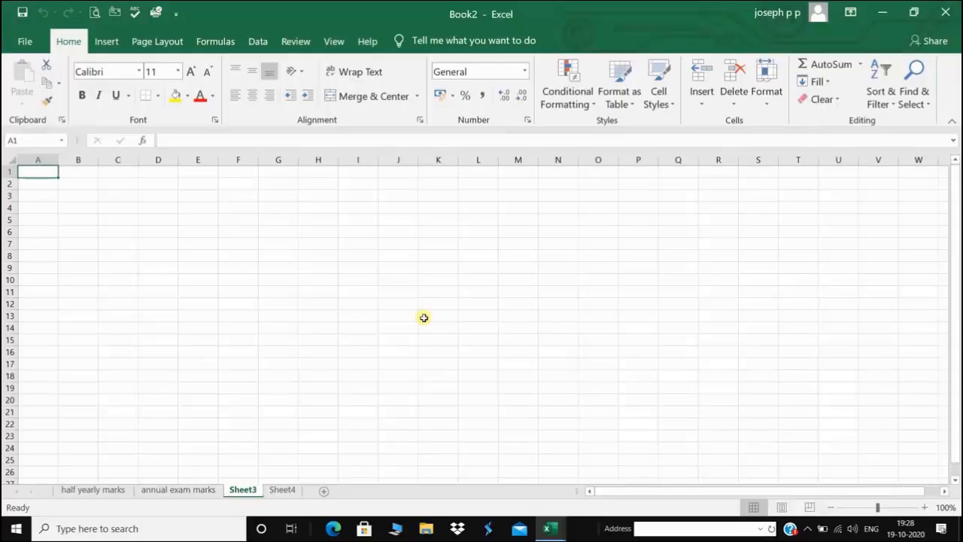
click(768, 105)
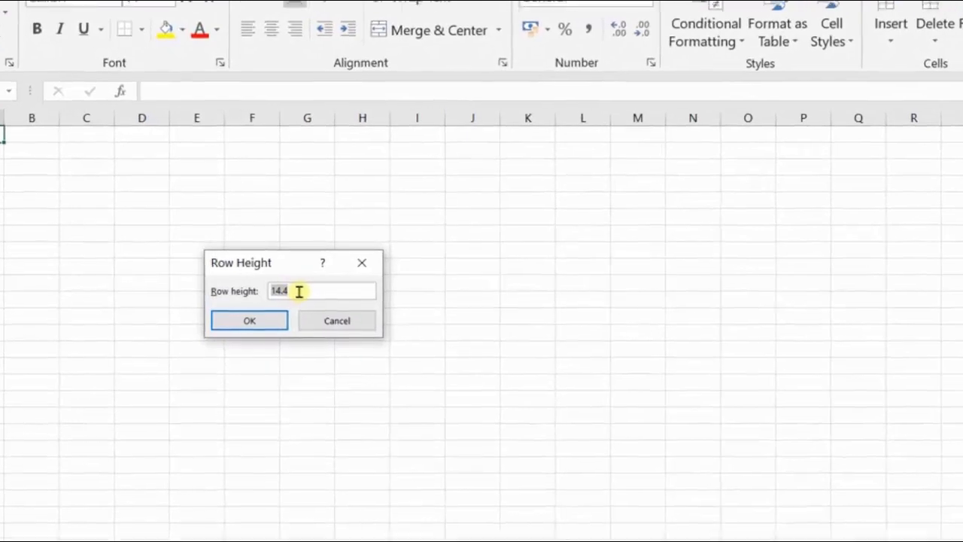
Change Sheet3's row height from 14.4 to 16
click(299, 291)
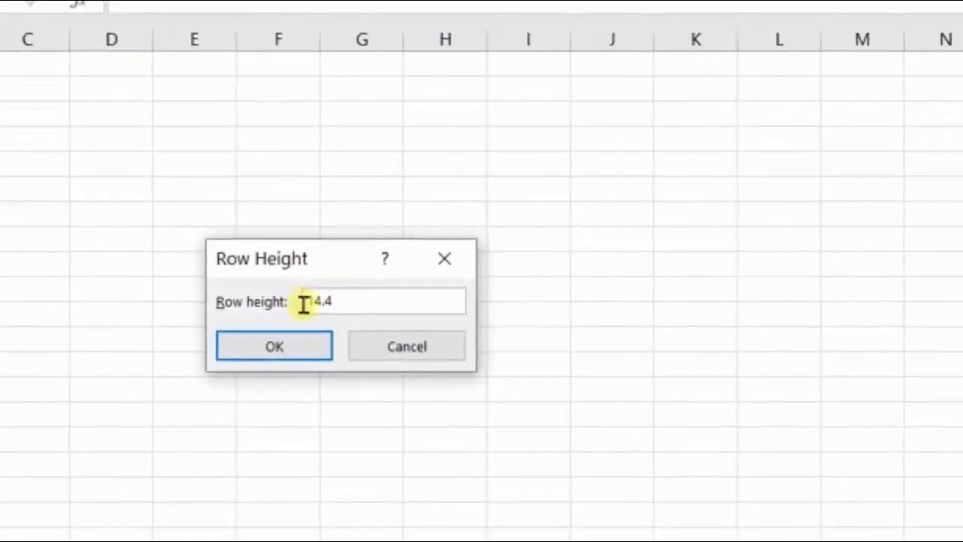
click(324, 297)
key(BackSpace)
key(BackSpace)
key(BackSpace)
key(BackSpace)
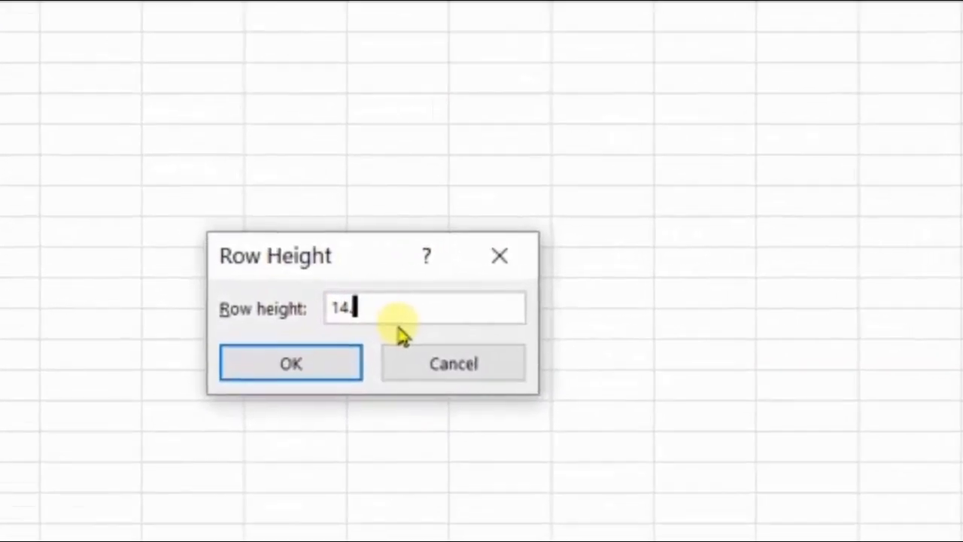
text(1)
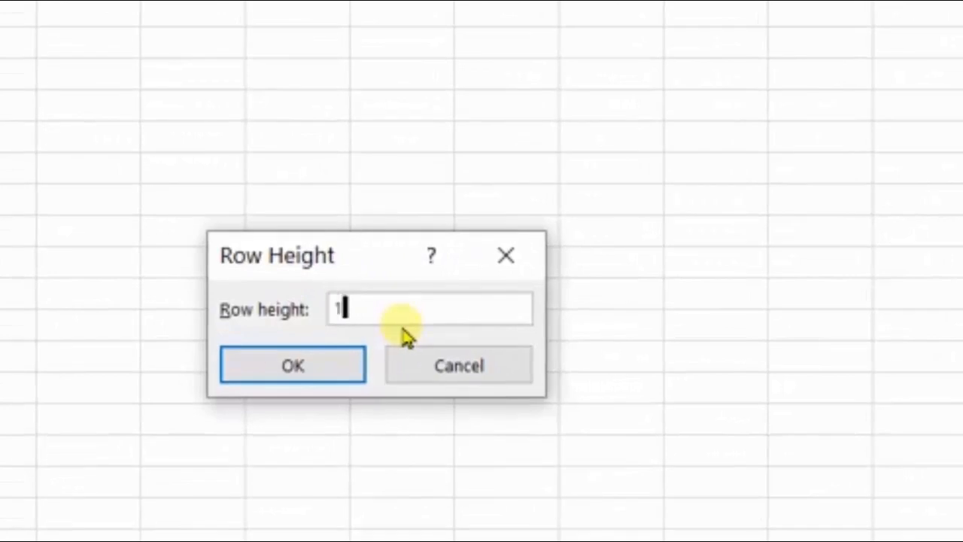
text(6)
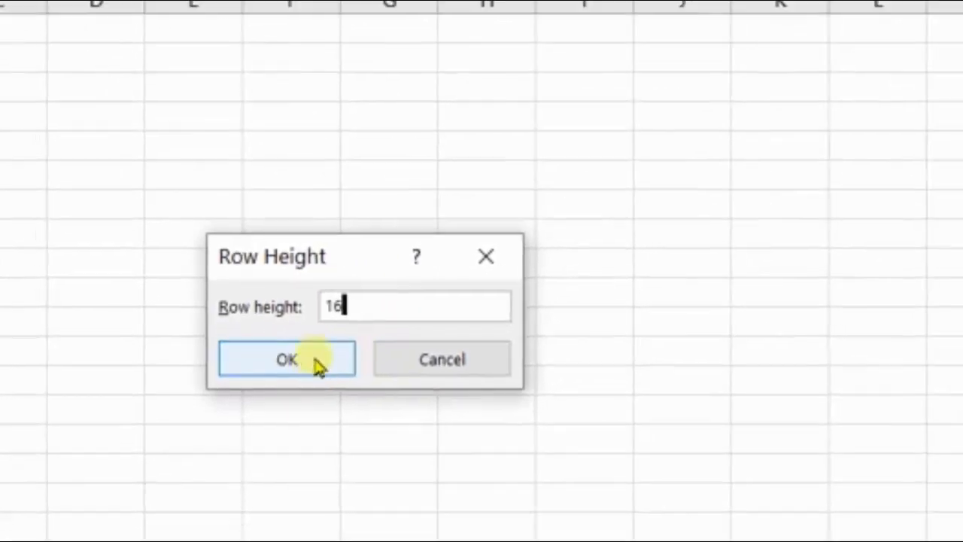
click(317, 363)
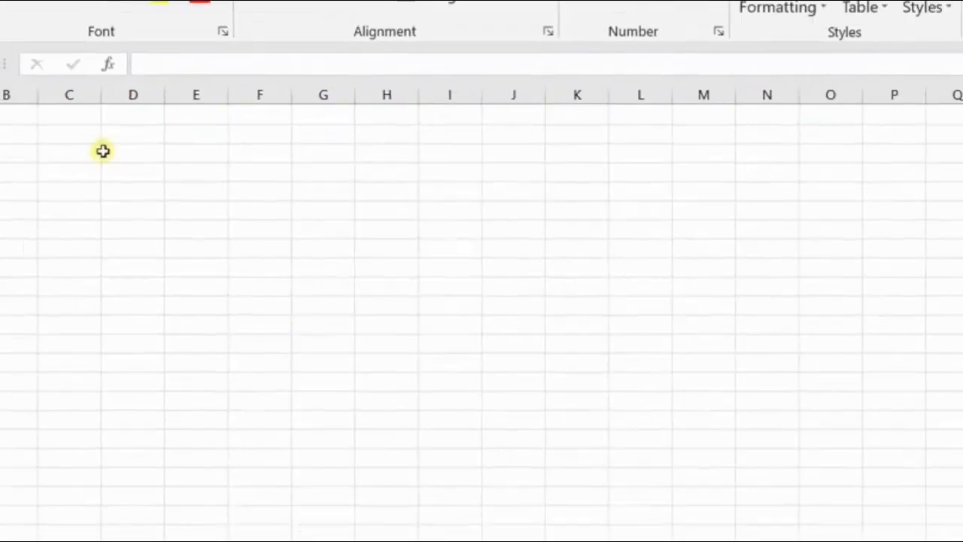
Select row 1 and set the column width to 10 instead of 8.11
click(11, 173)
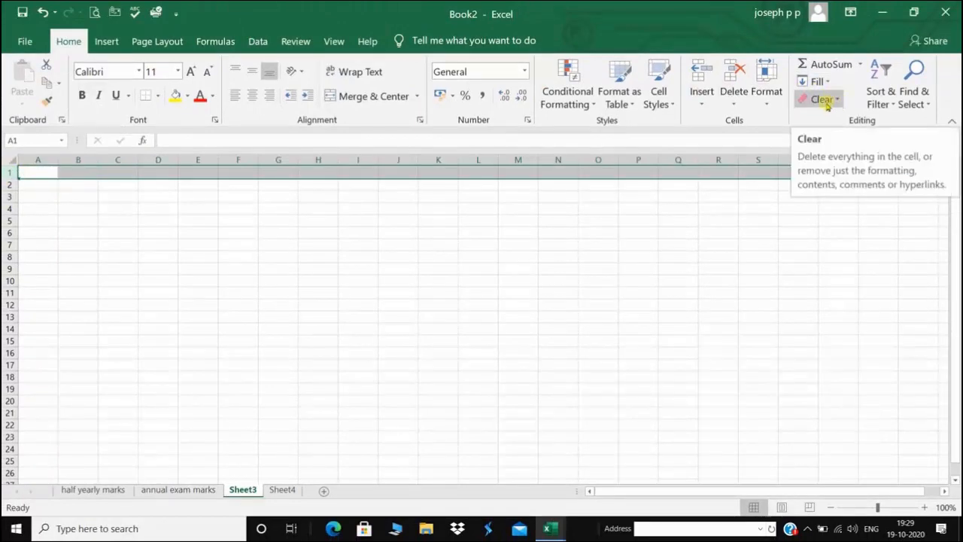
click(765, 92)
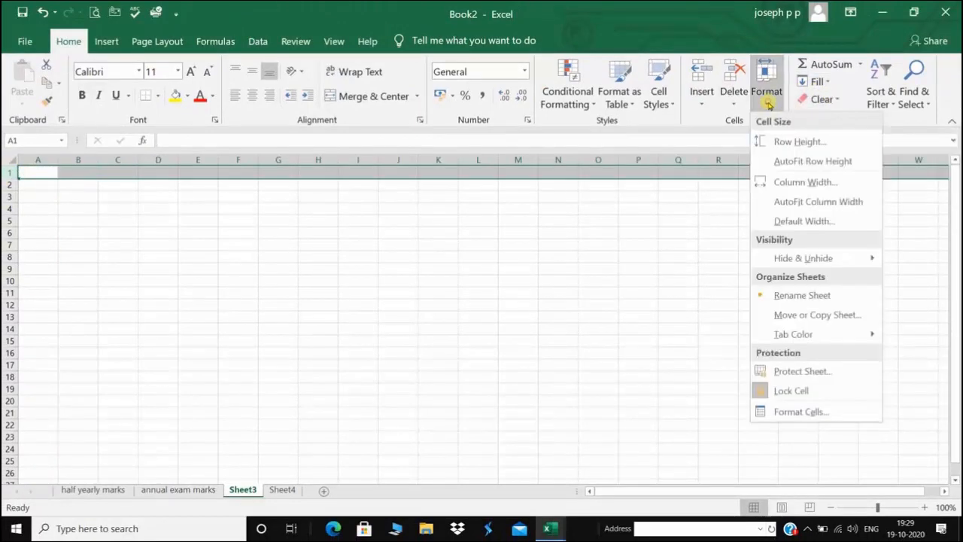
click(796, 182)
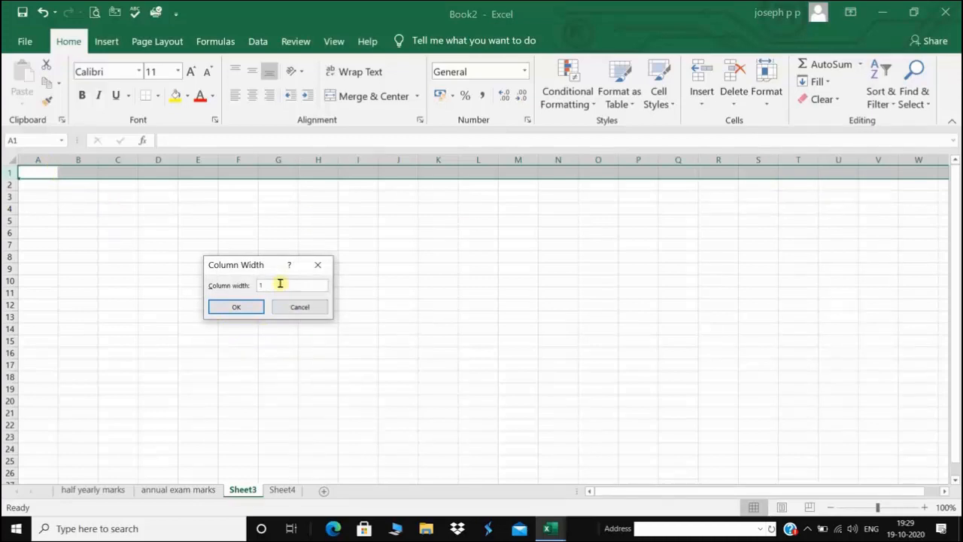
click(239, 305)
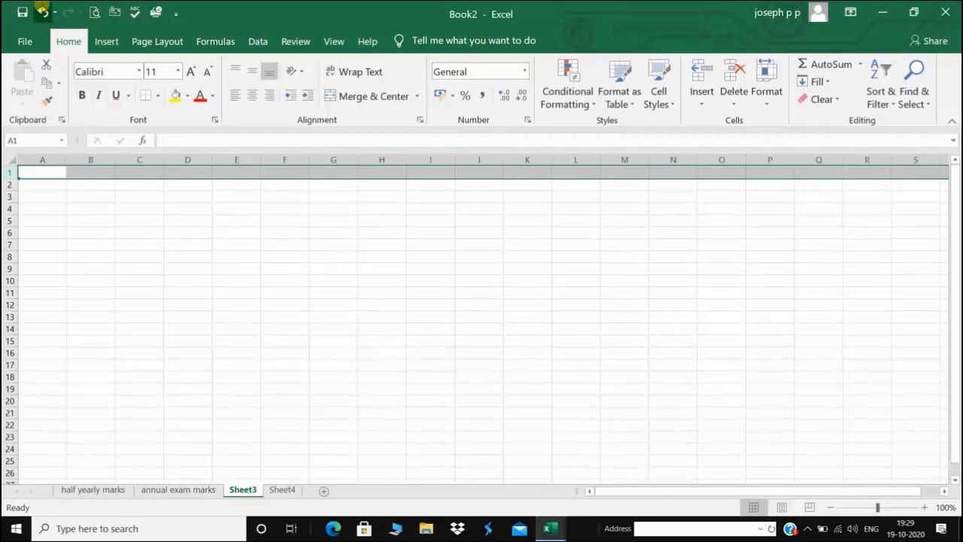
Undo the column width change, keep Calibri 11, and go to the File start screen
click(43, 10)
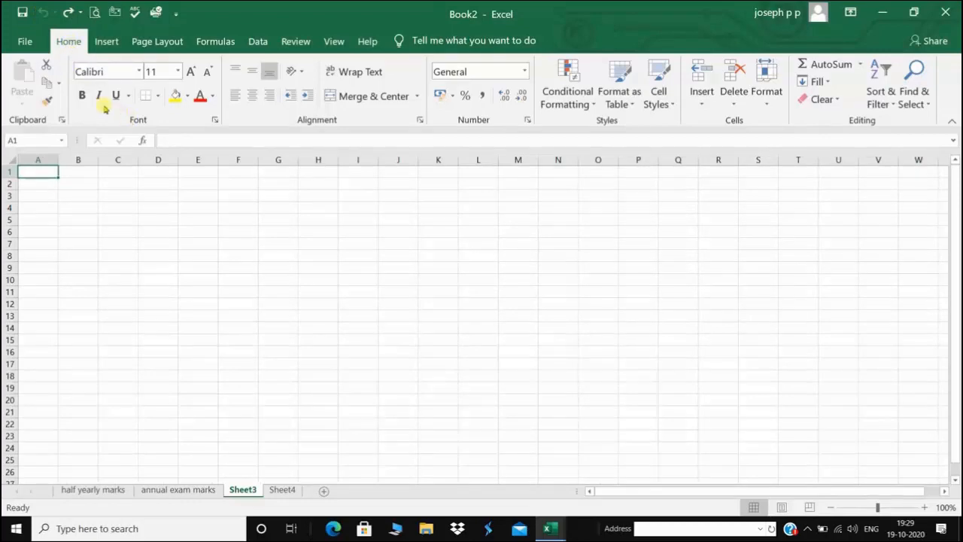
click(139, 71)
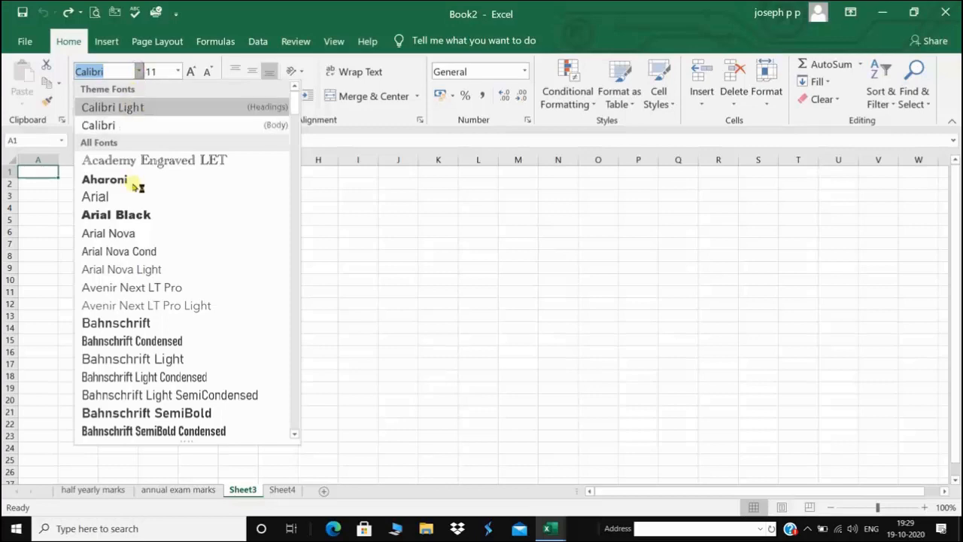
click(139, 72)
click(177, 71)
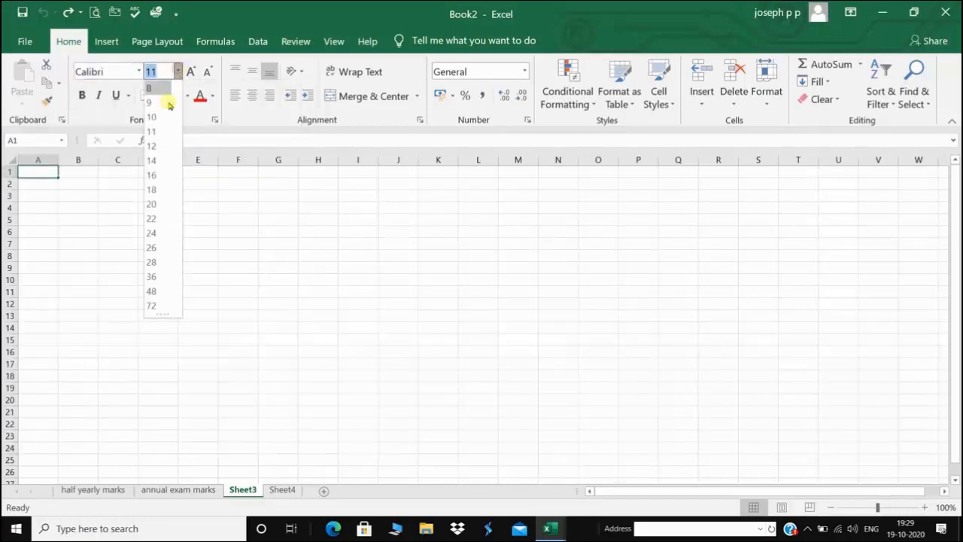
click(178, 72)
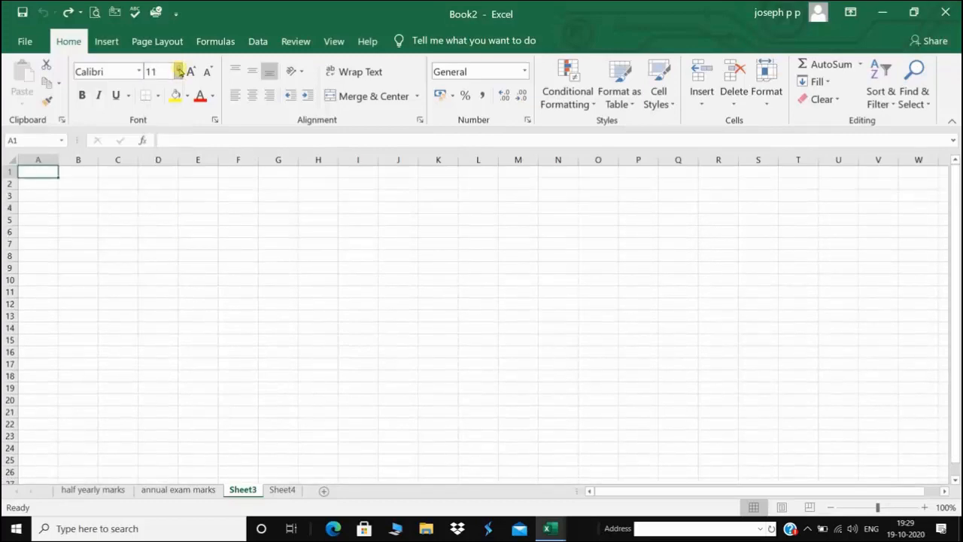
click(25, 41)
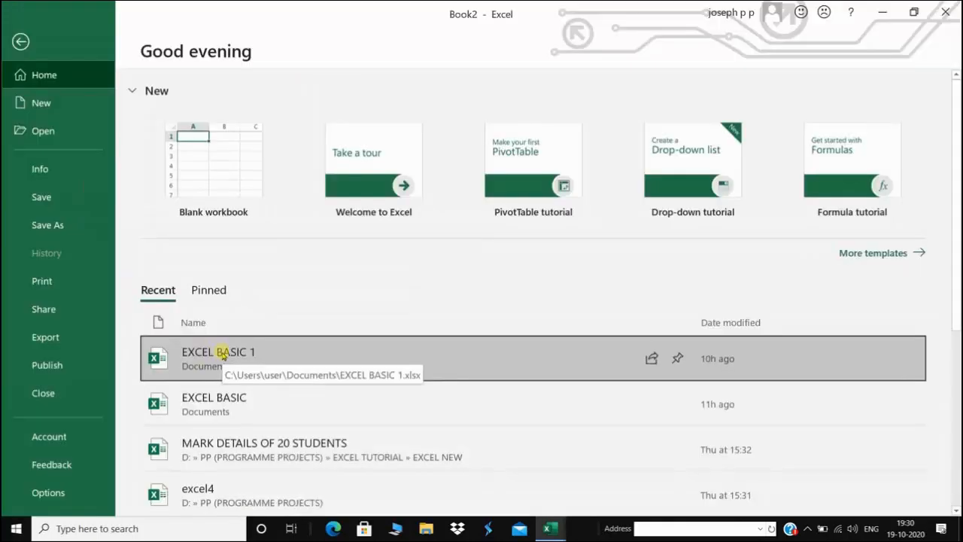
Type the heading TOTAL MARKS into cell G1 of the marks table
key(Escape)
click(221, 350)
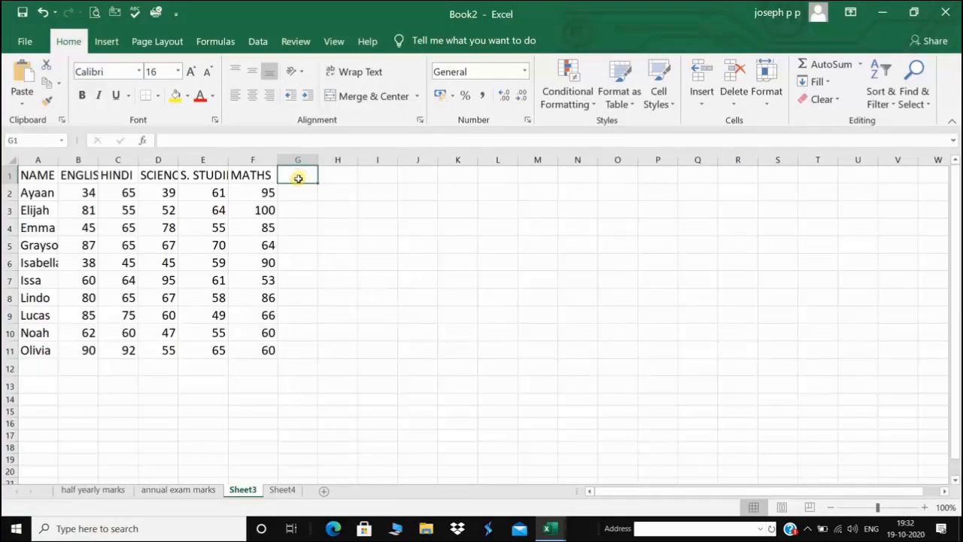
text(TOTAL)
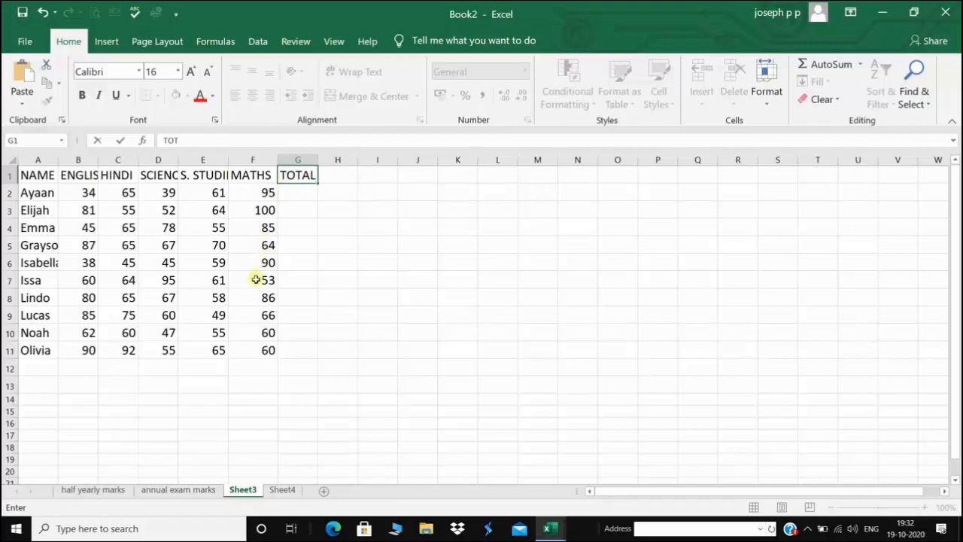
text( MARKS)
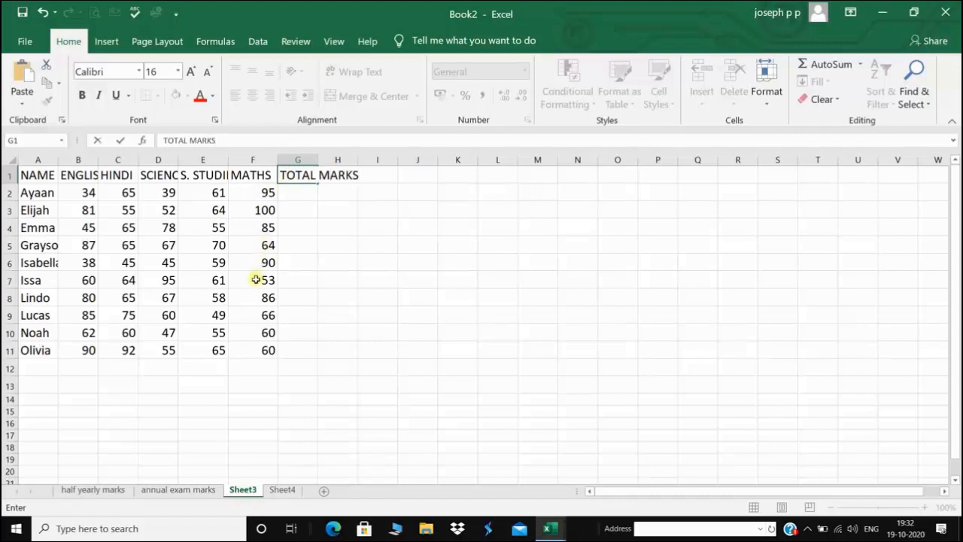
Commit the TOTAL MARKS heading and widen column G to fit it
click(305, 279)
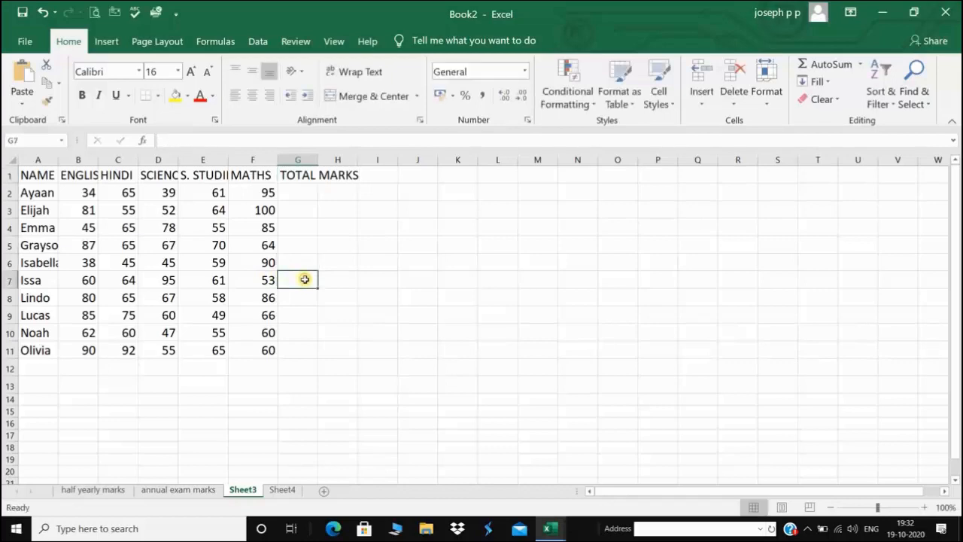
click(299, 195)
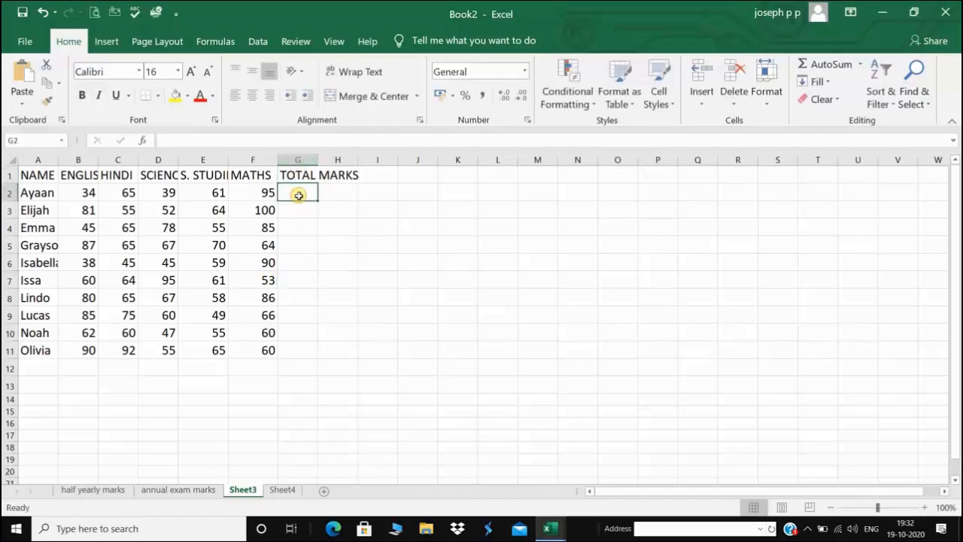
drag(319, 158, 355, 157)
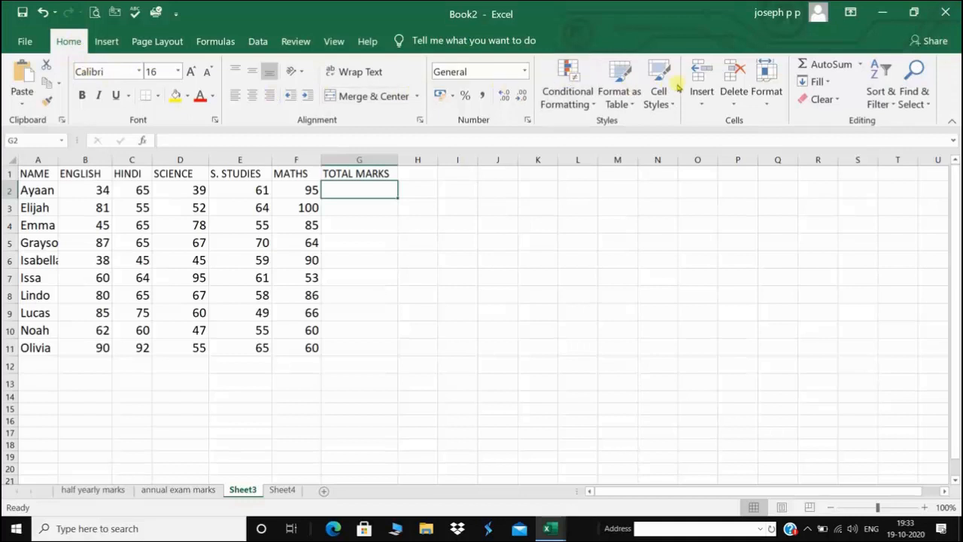
AutoSum G2, fill the totals down to G11, then delete them
click(831, 63)
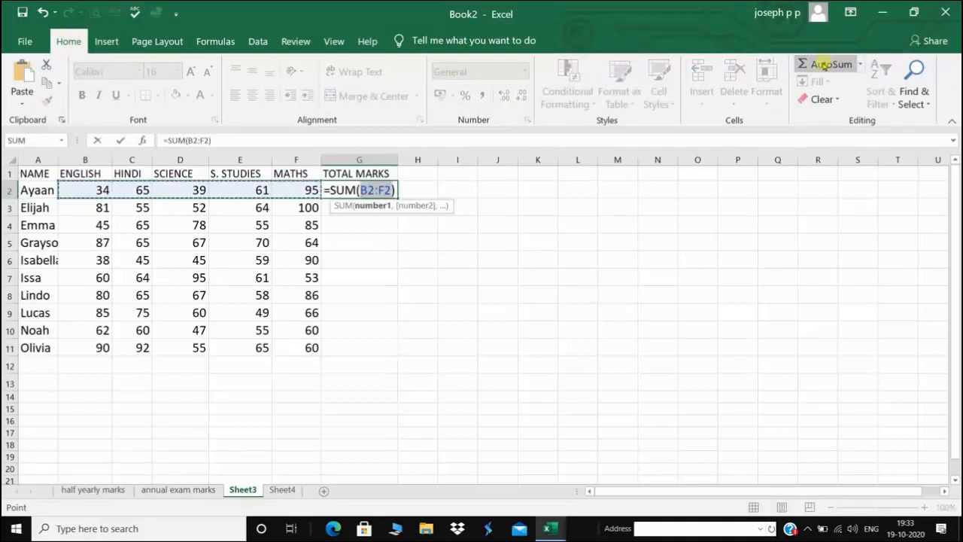
key(Return)
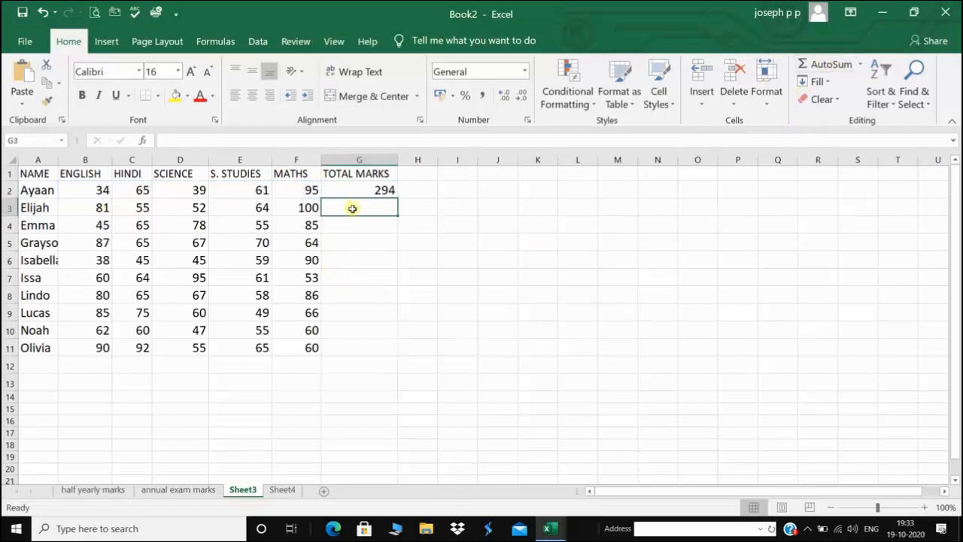
click(382, 189)
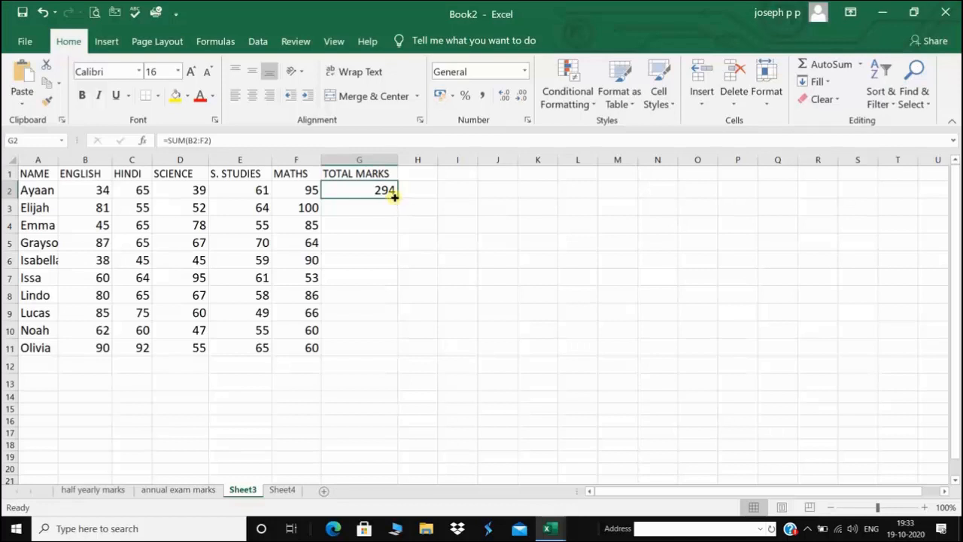
drag(395, 197, 395, 350)
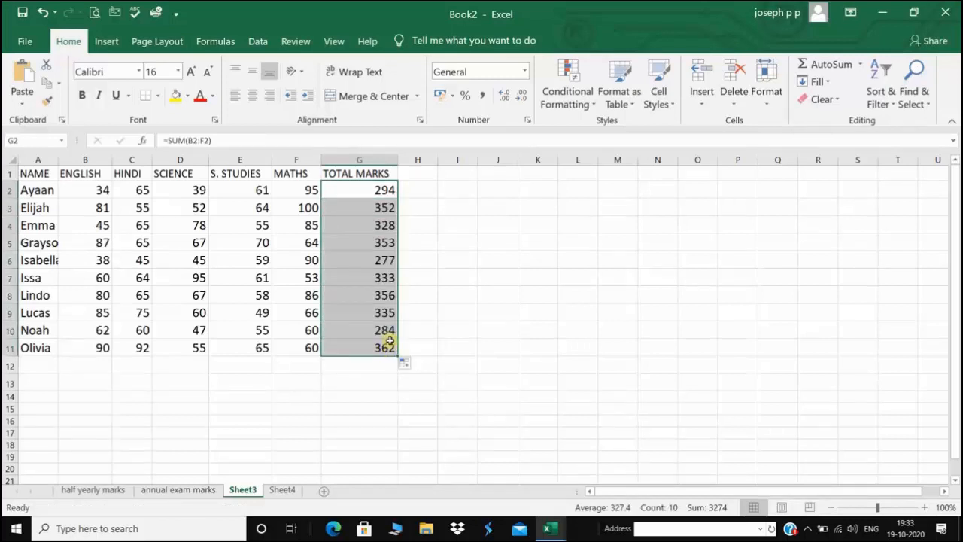
key(Delete)
Insert an AutoSum total of the first student's marks in G2 from the Formulas tab
click(360, 190)
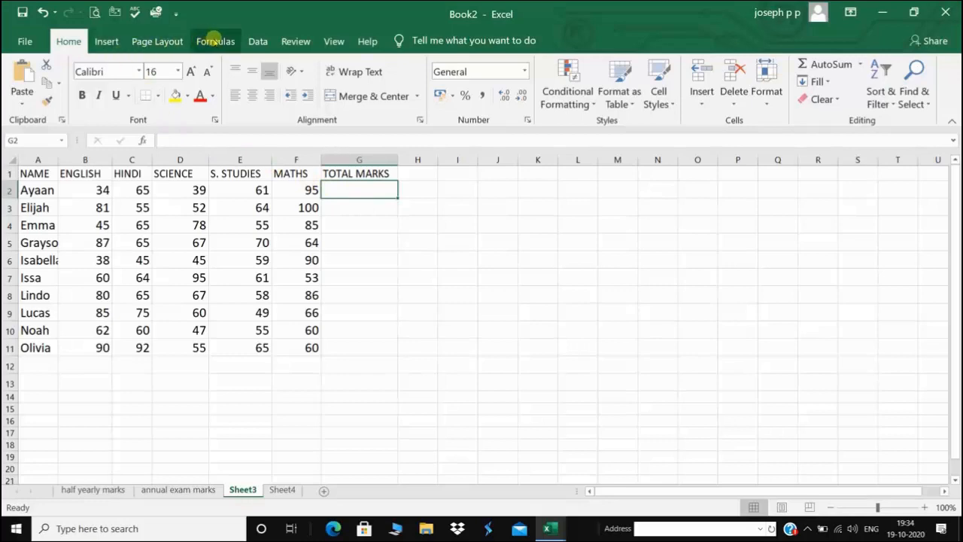
click(216, 42)
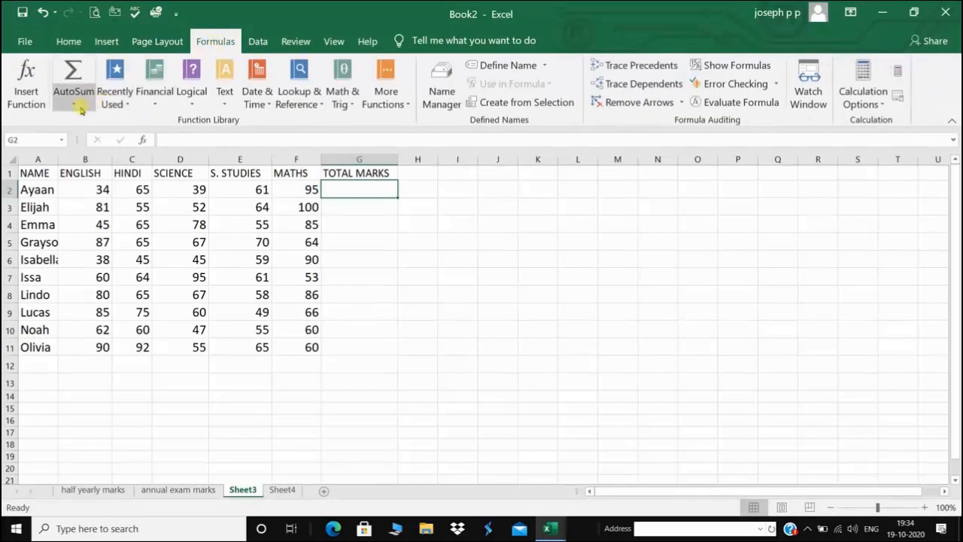
click(75, 105)
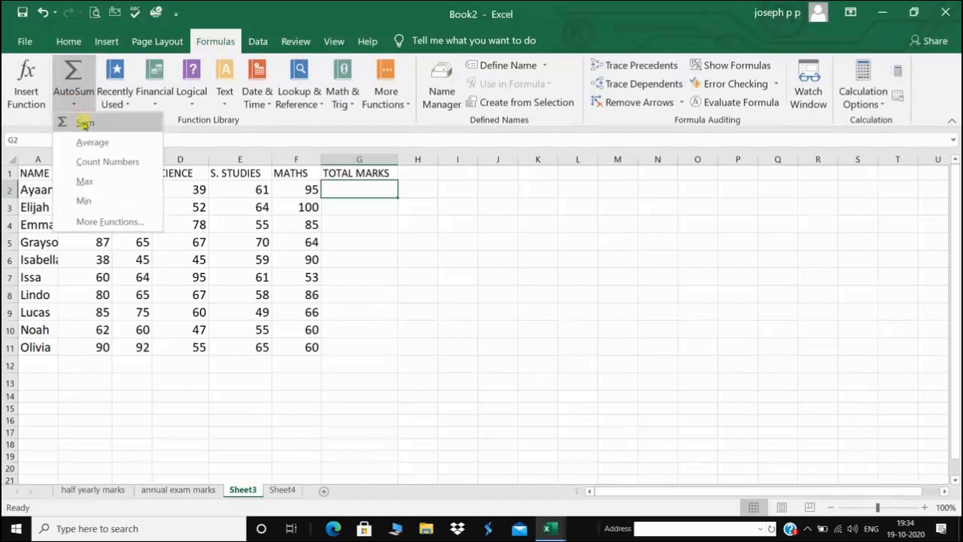
click(81, 122)
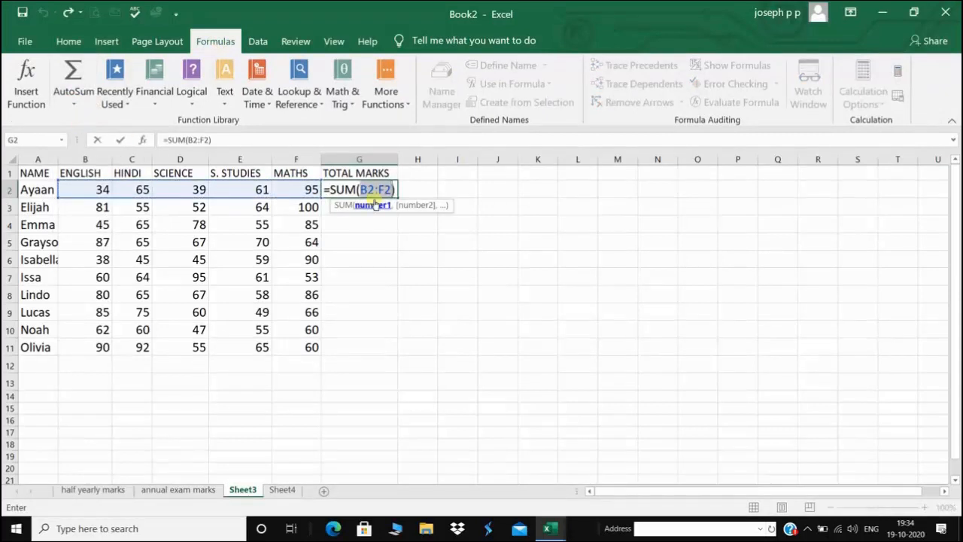
key(Return)
Fill the G2 total down to G11, then clear G2:G11
click(378, 228)
click(374, 191)
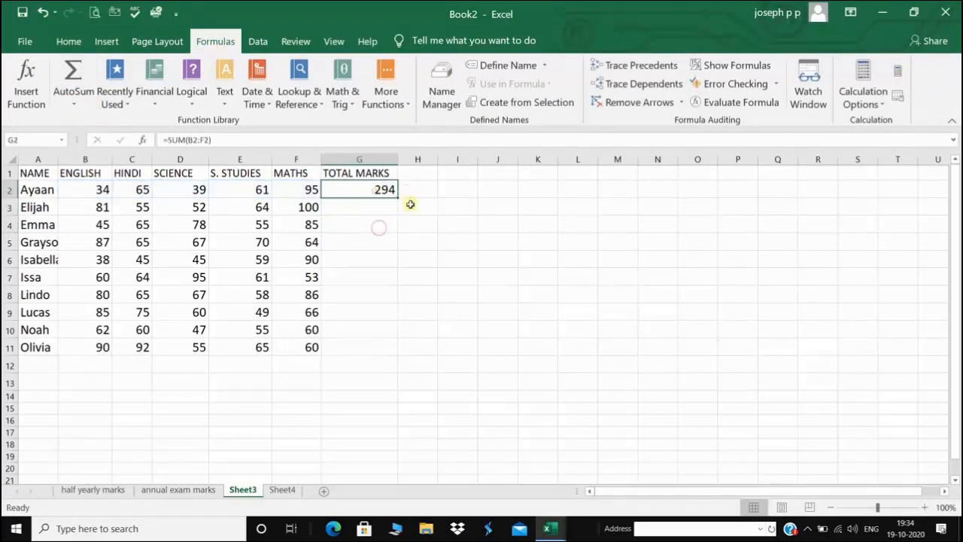
drag(396, 199, 403, 360)
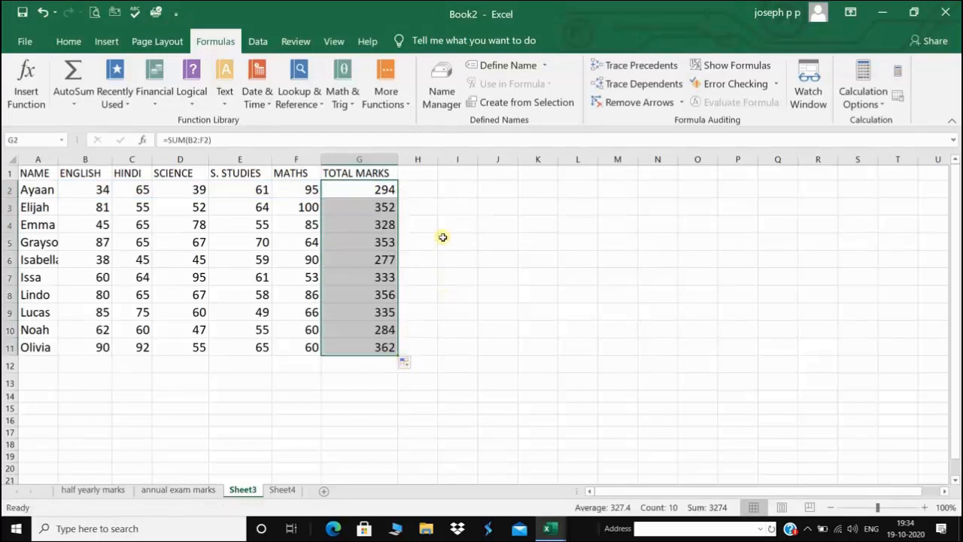
key(Delete)
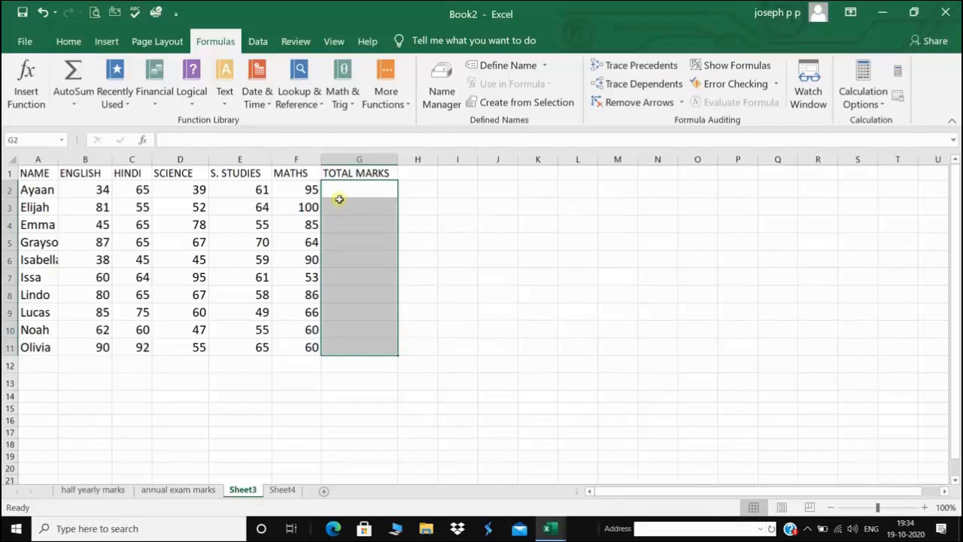
Quick-sum row 2 into G2 with Alt+= to get 294, then clear G2
click(360, 185)
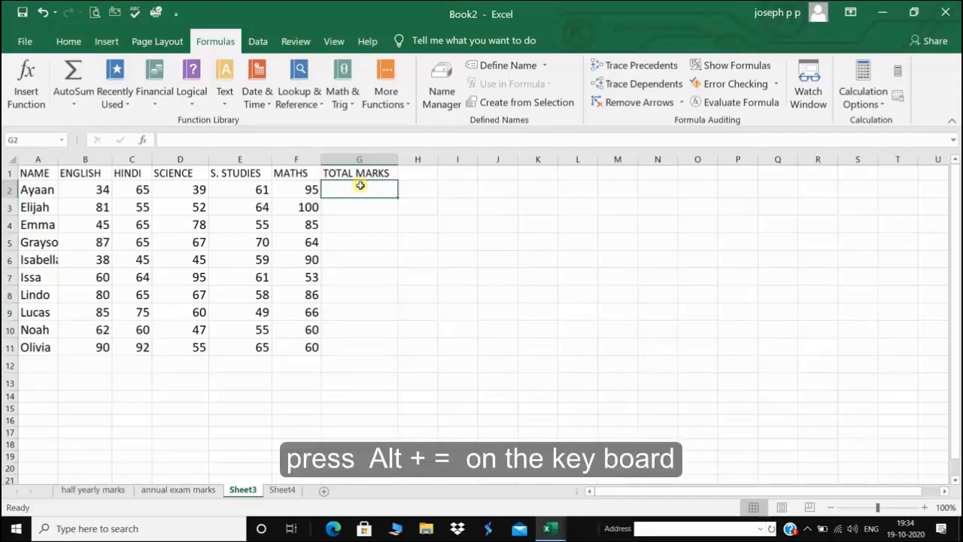
key(alt+equal)
key(Return)
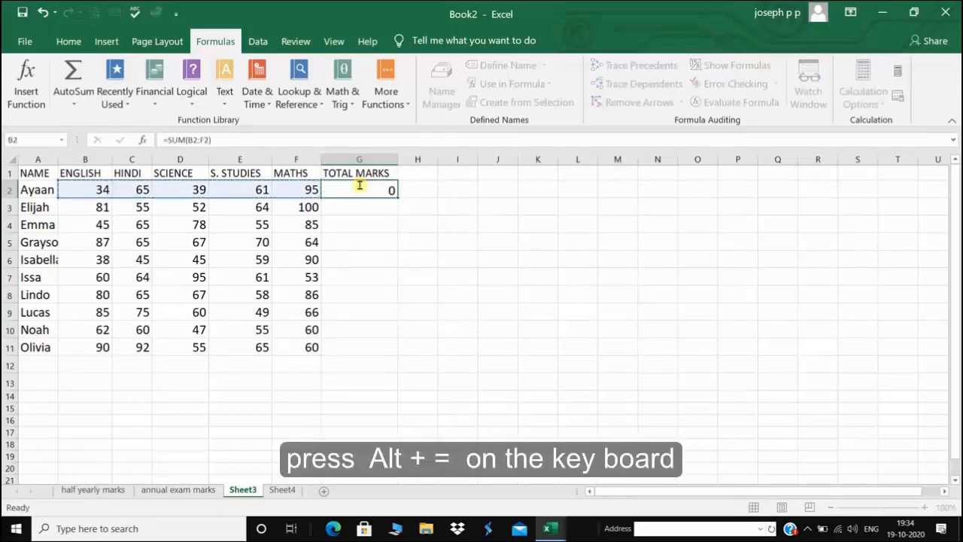
click(358, 190)
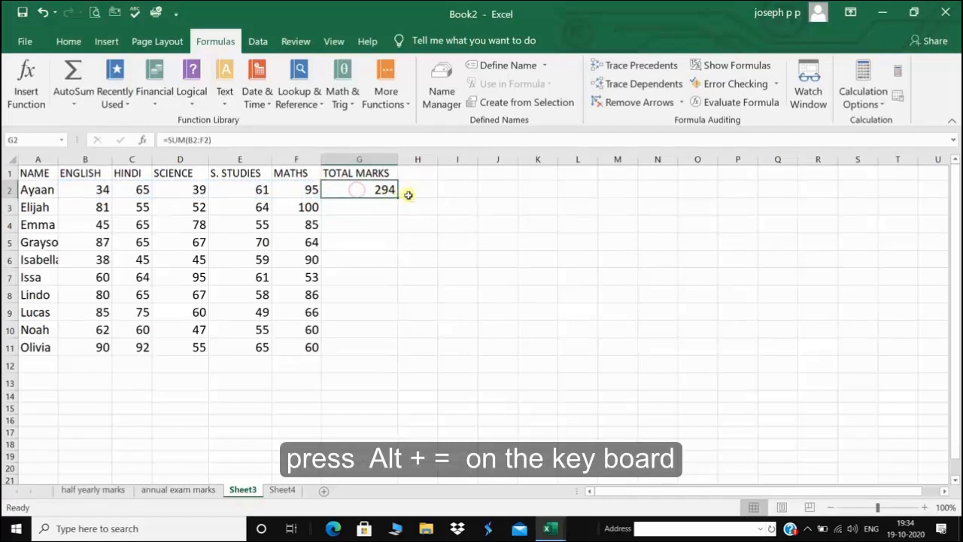
key(BackSpace)
Enter =SUM(B2:F2) by hand in G2, redoing the range once, giving 294
text(=S)
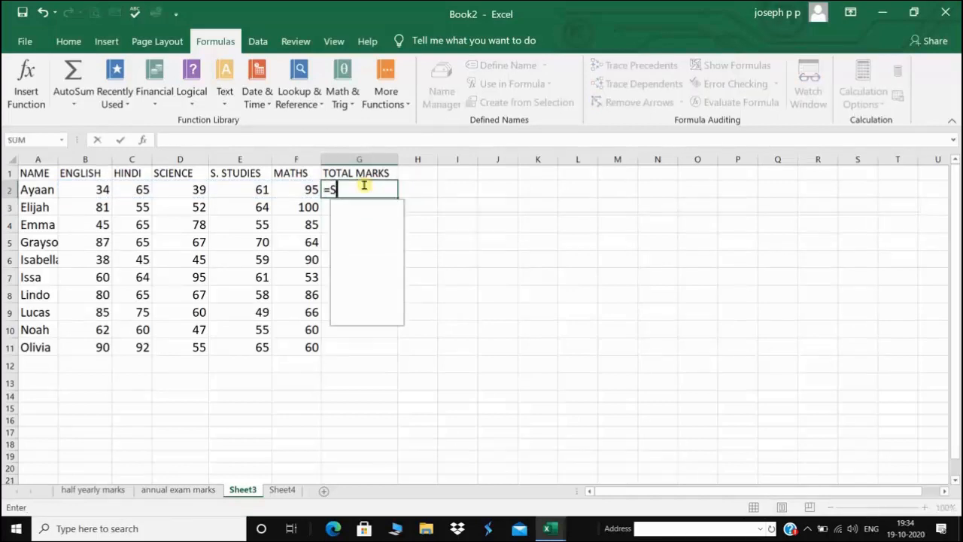
text(UM()
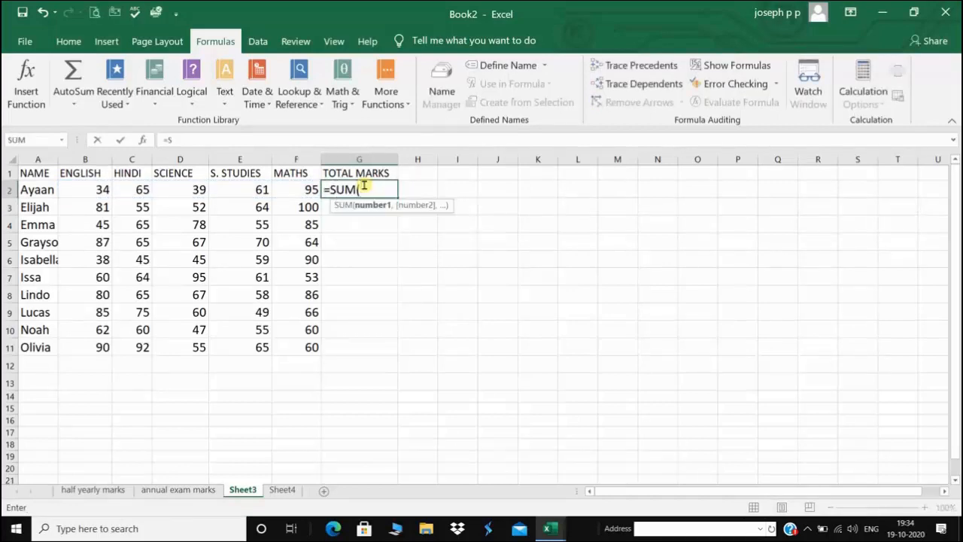
click(84, 189)
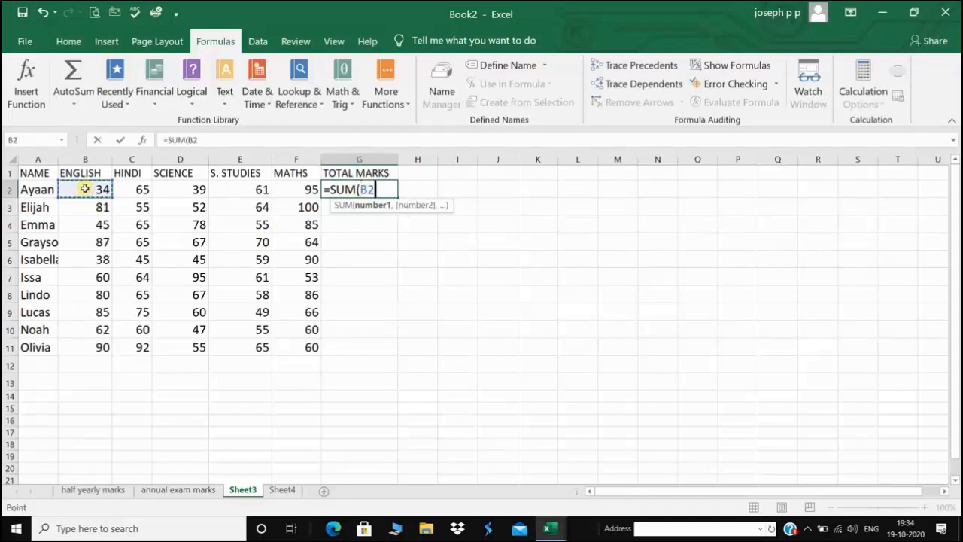
key(F8)
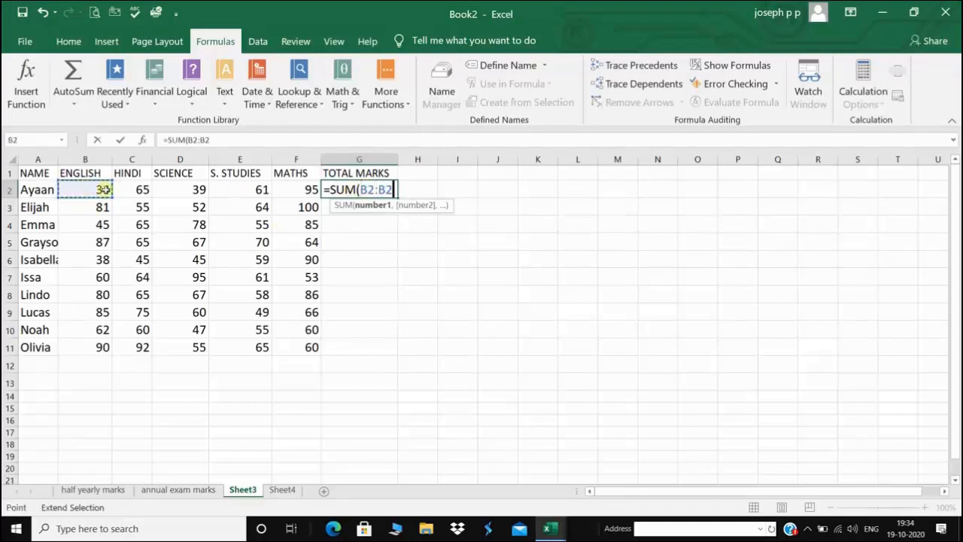
click(303, 190)
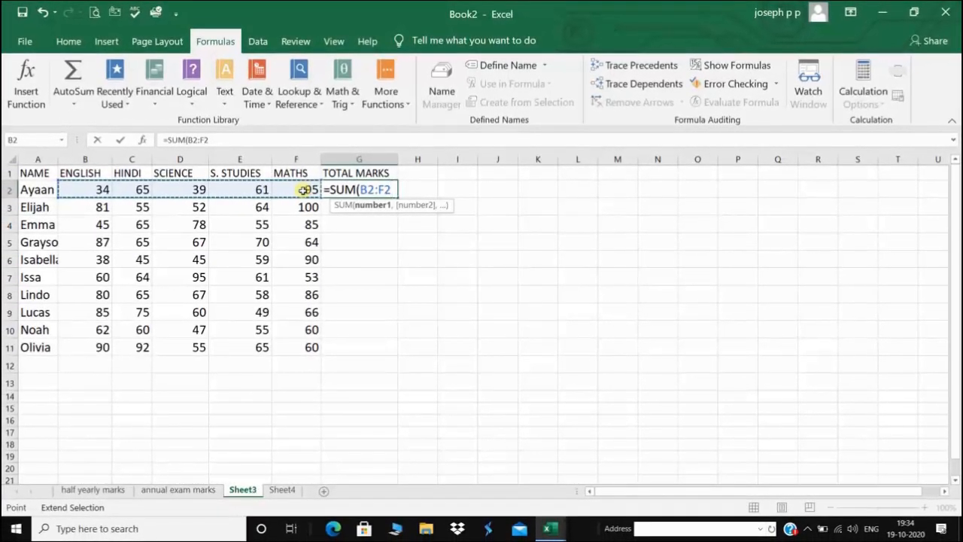
text())
key(BackSpace)
key(BackSpace)
key(BackSpace)
key(BackSpace)
key(BackSpace)
key(BackSpace)
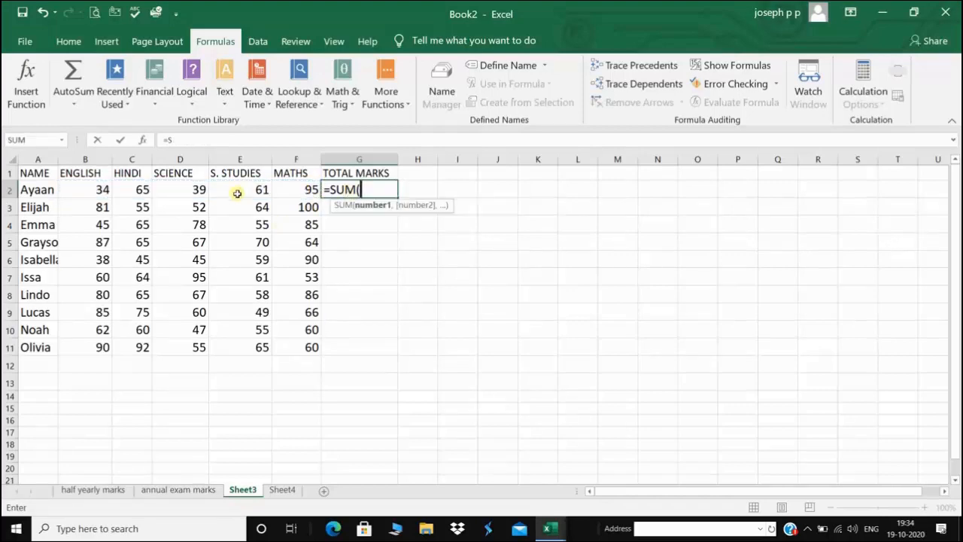
click(84, 189)
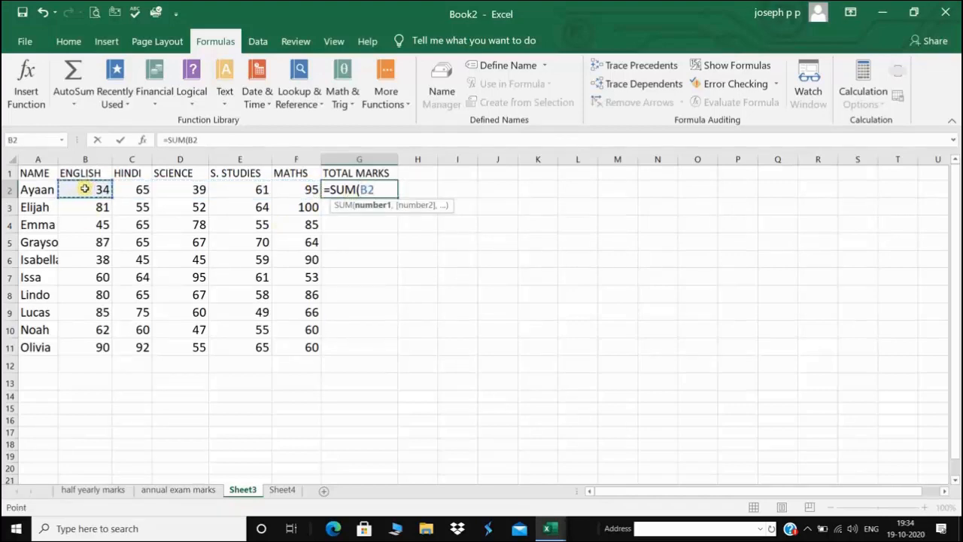
key(F8)
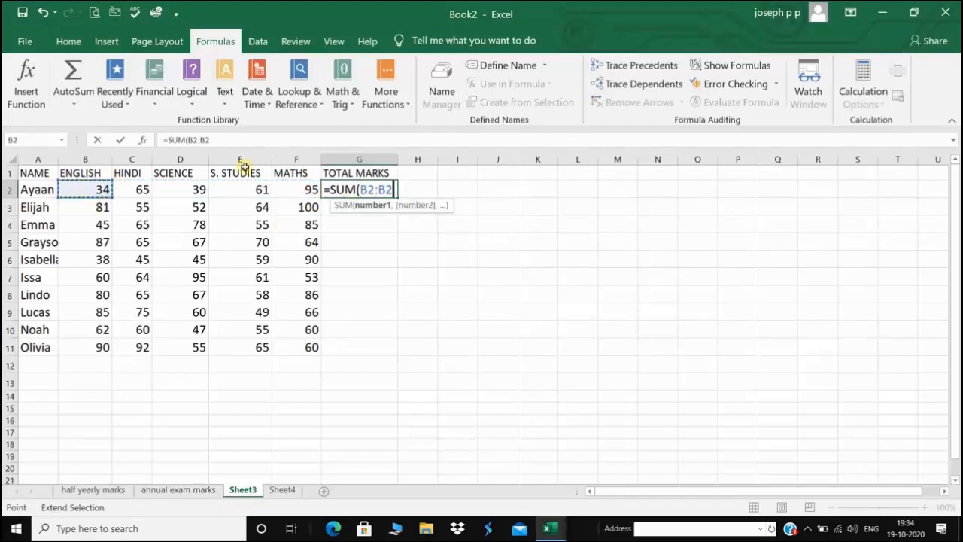
click(305, 190)
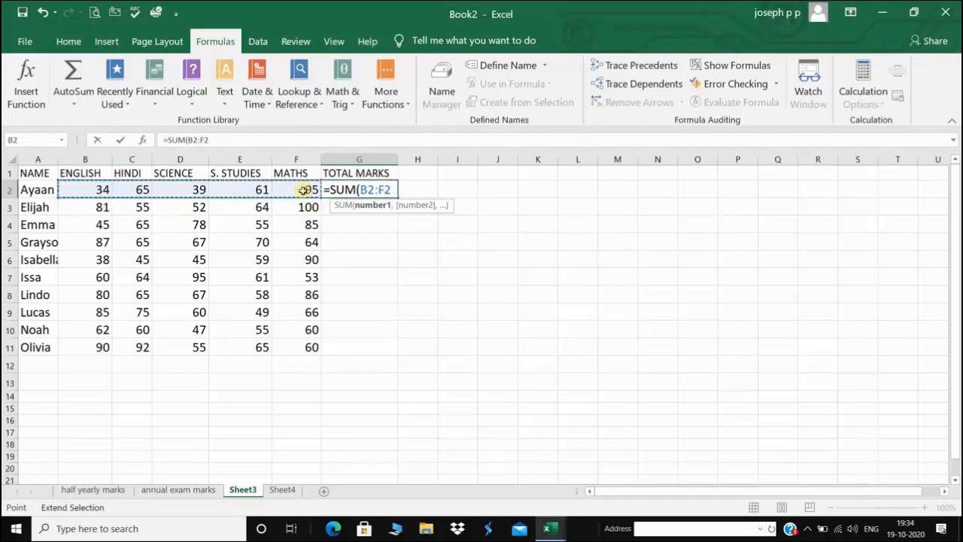
text())
key(Return)
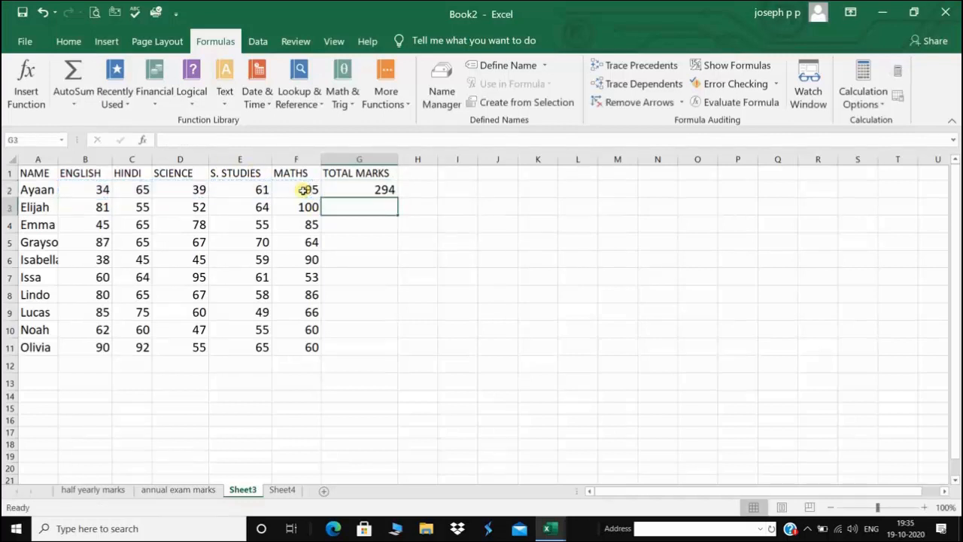
Copy the G2 formula down to G11, then clear G2:G11
click(351, 243)
click(386, 191)
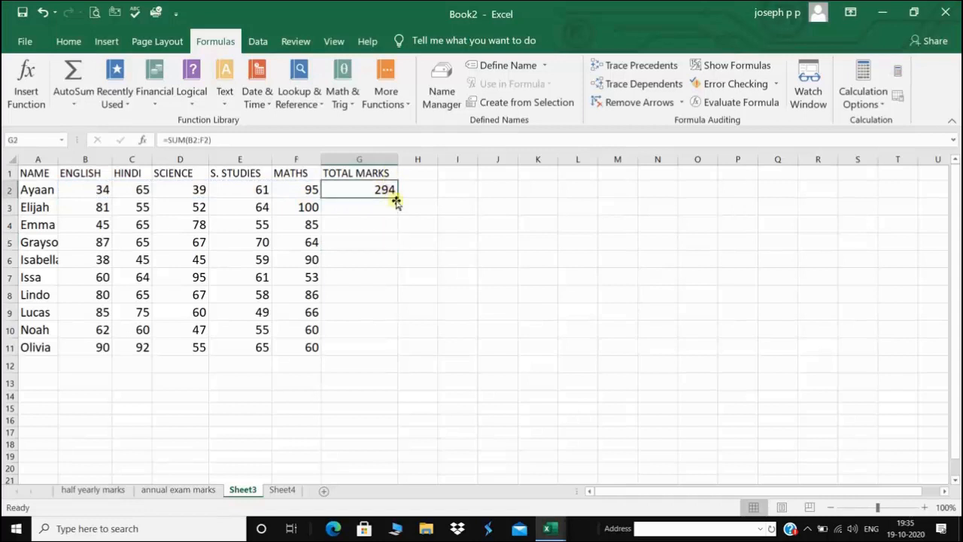
drag(396, 197, 398, 350)
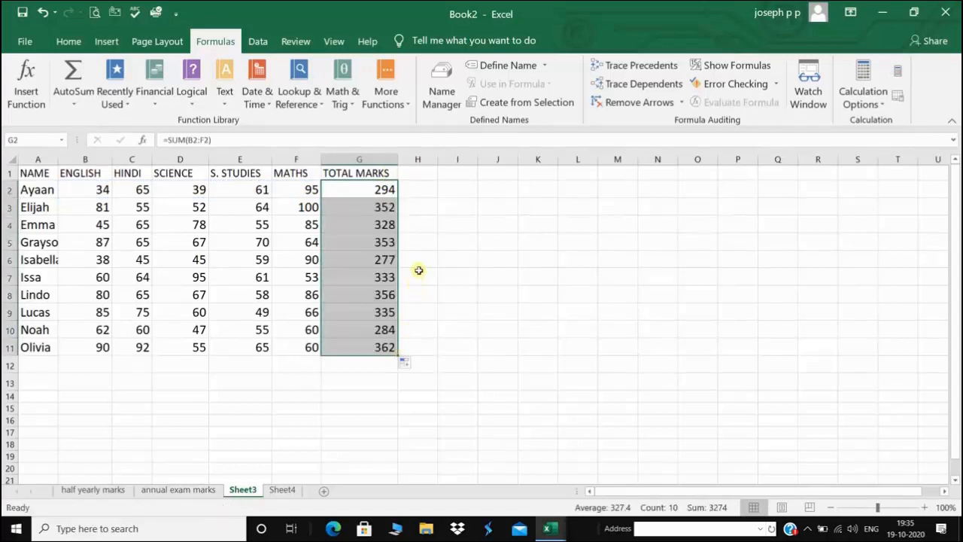
key(Delete)
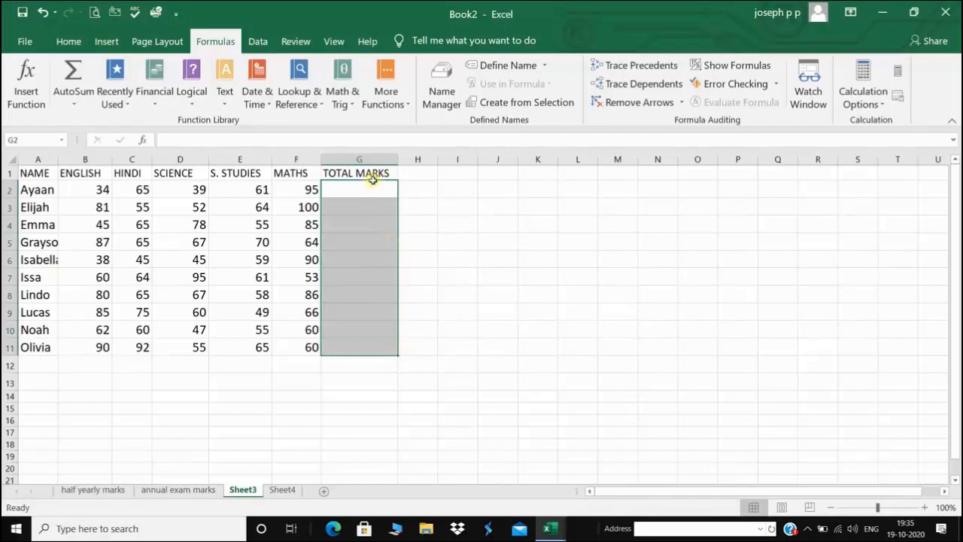
click(369, 188)
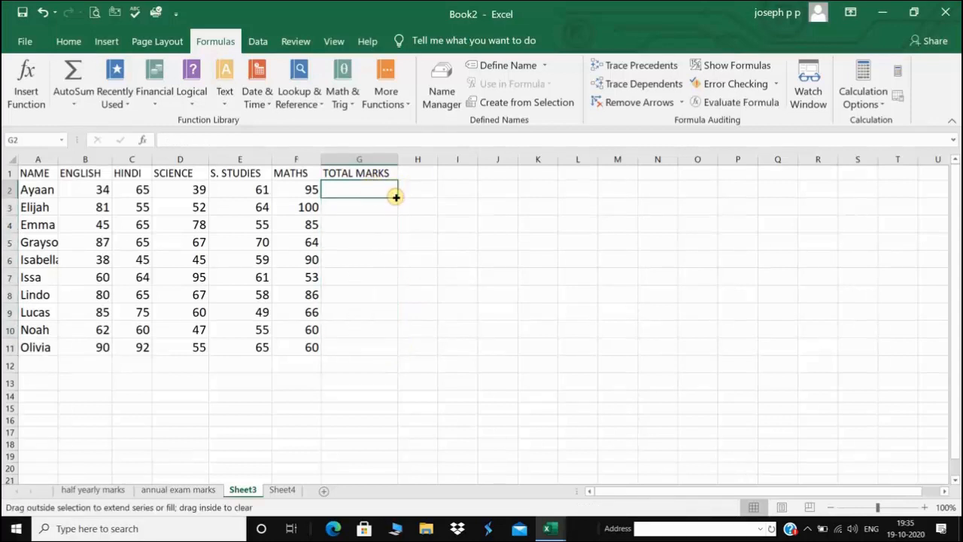
Apply AutoSum Sum across G2:G11, giving totals from 294 to 362
drag(396, 197, 386, 364)
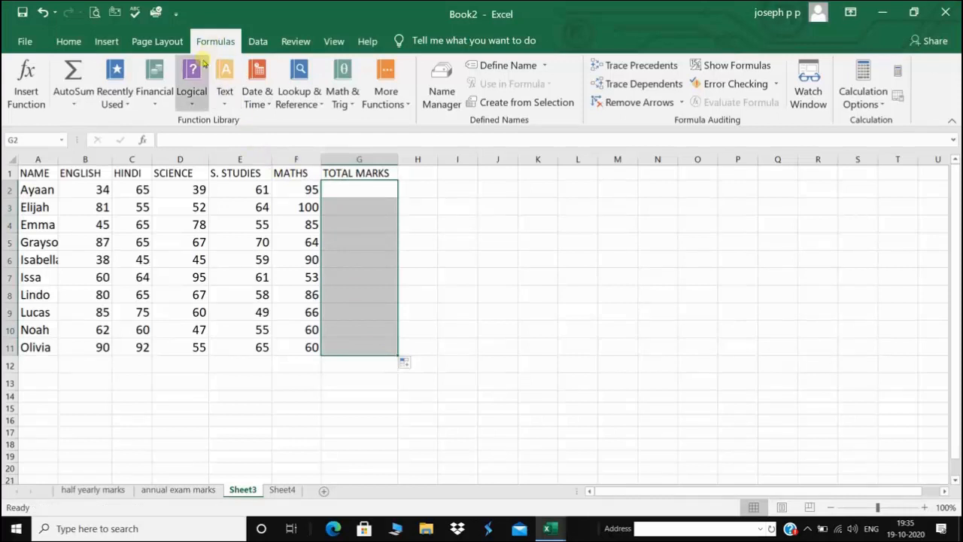
click(73, 98)
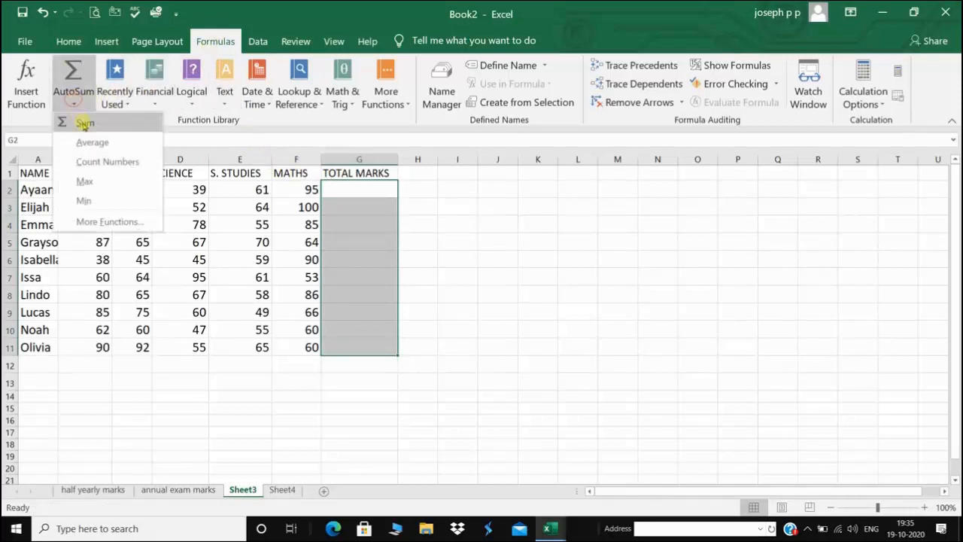
click(84, 123)
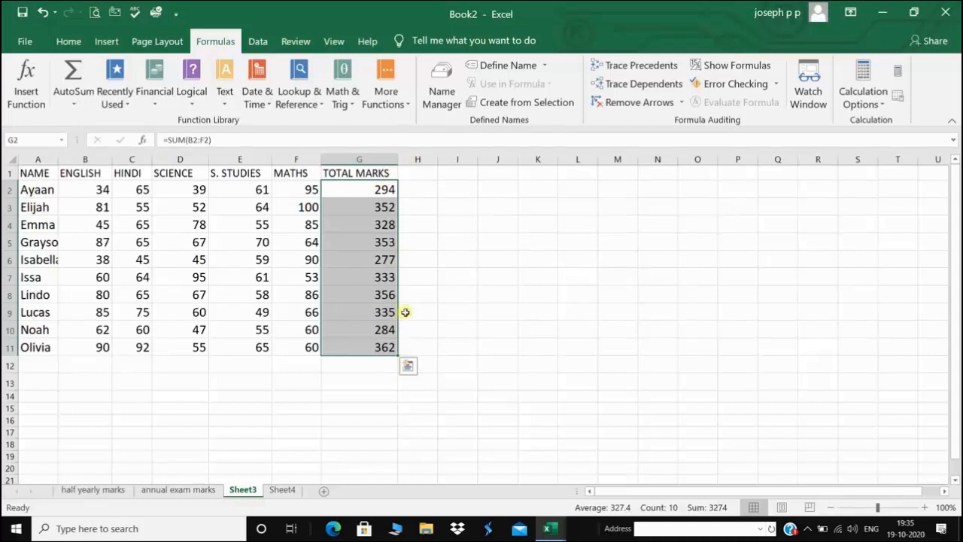
click(415, 173)
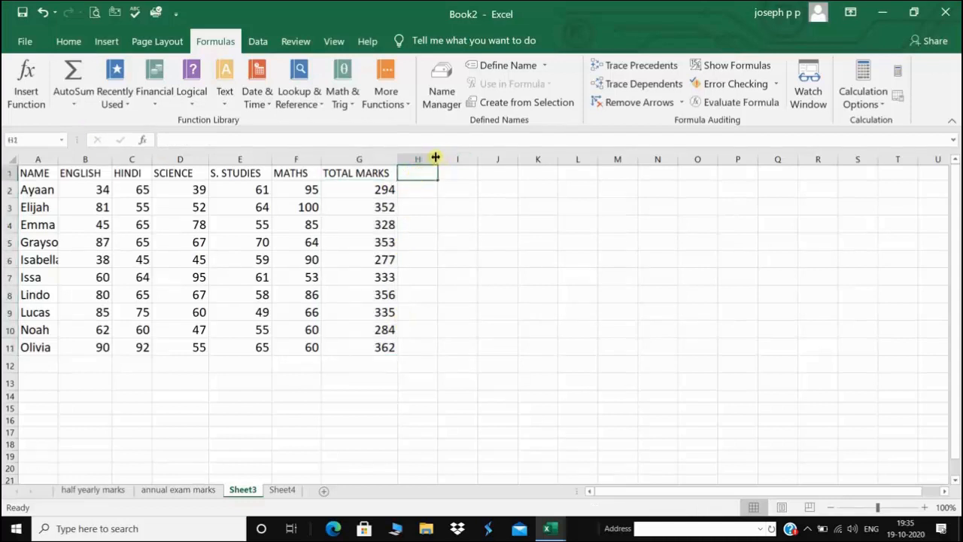
Widen column H, enter the PERCENTAGE heading in H1, and select H2:H11
drag(436, 159, 466, 159)
text(PE)
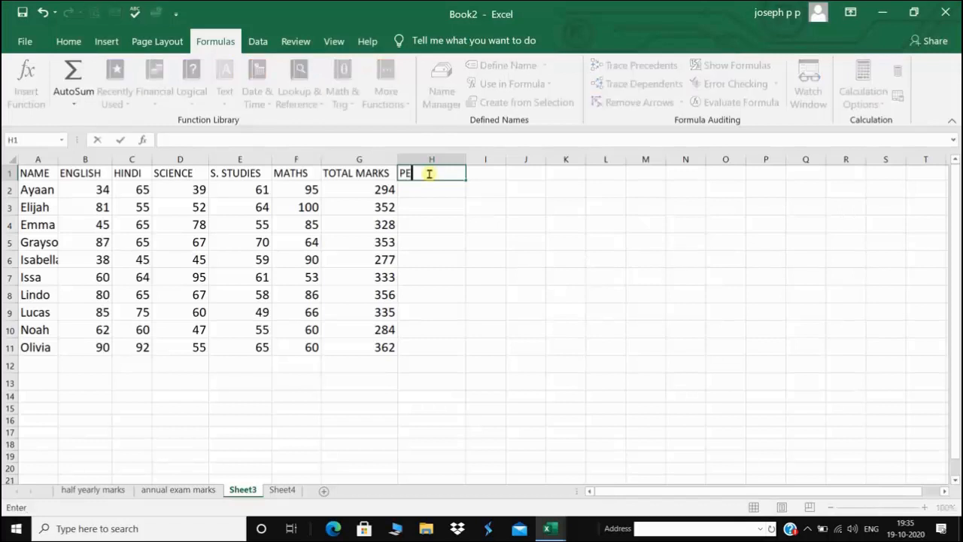
text(RCENTA)
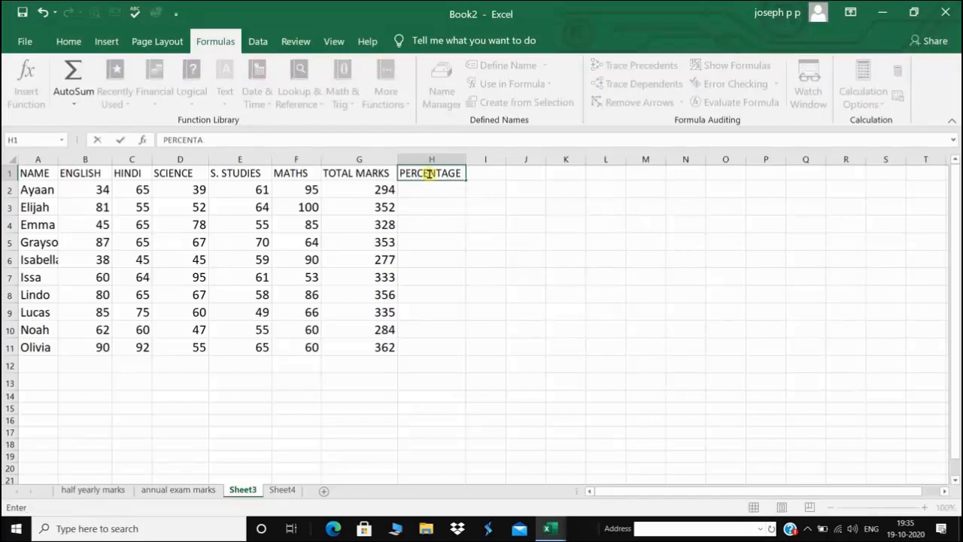
text(GE)
key(Return)
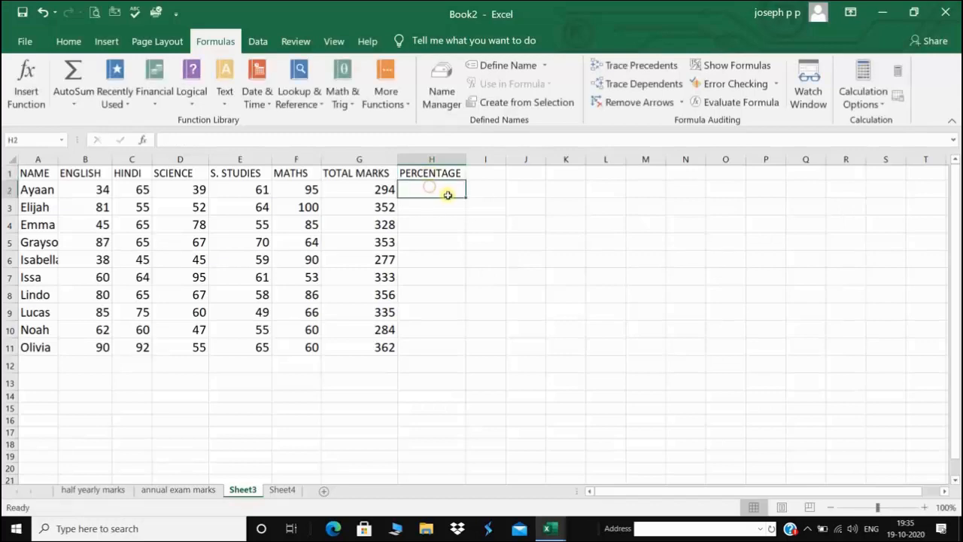
drag(465, 195, 467, 351)
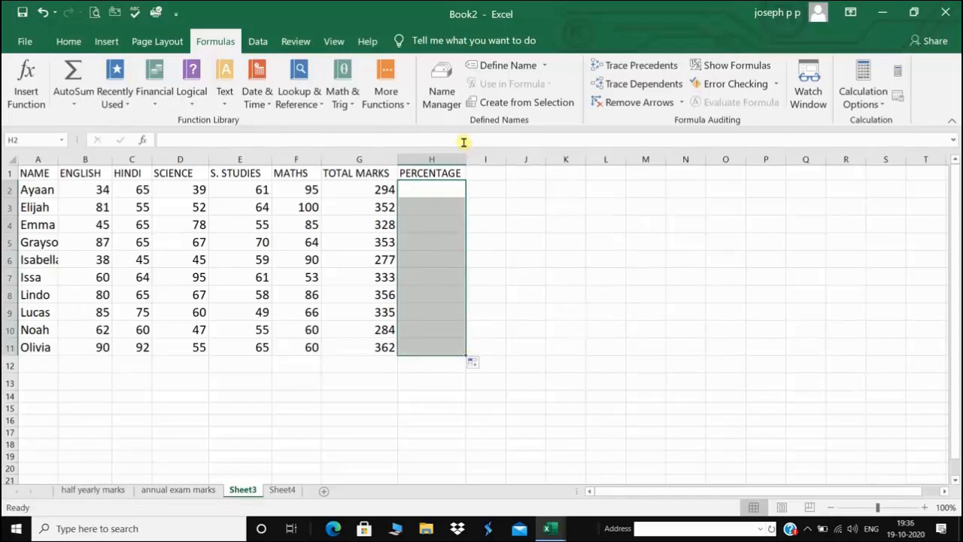
click(75, 43)
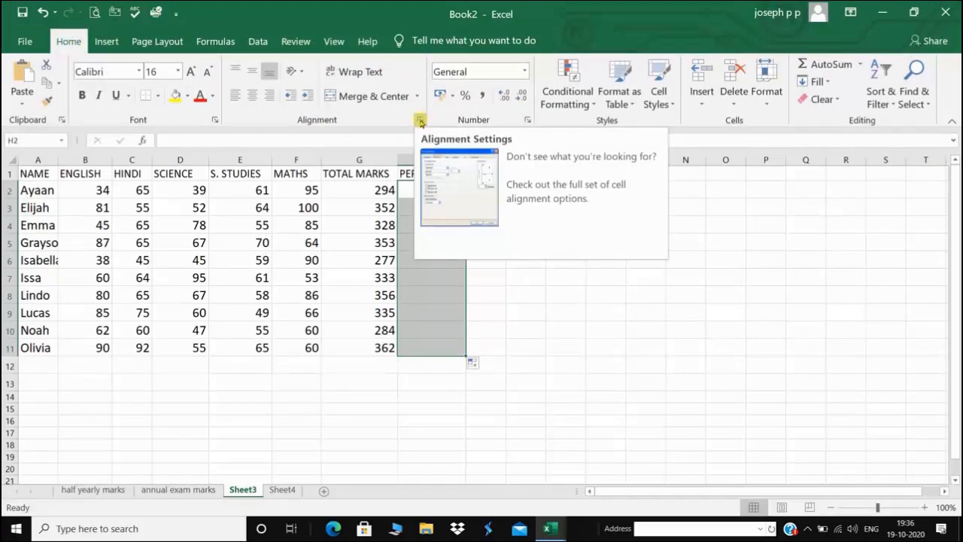
Format H2:H11 as Percentage with 2 decimal places via Format Cells
click(420, 121)
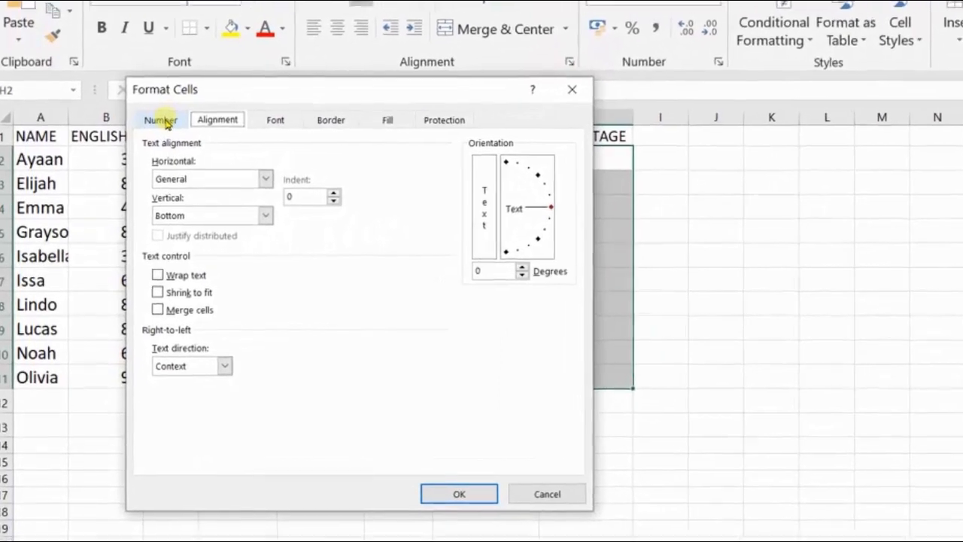
click(150, 140)
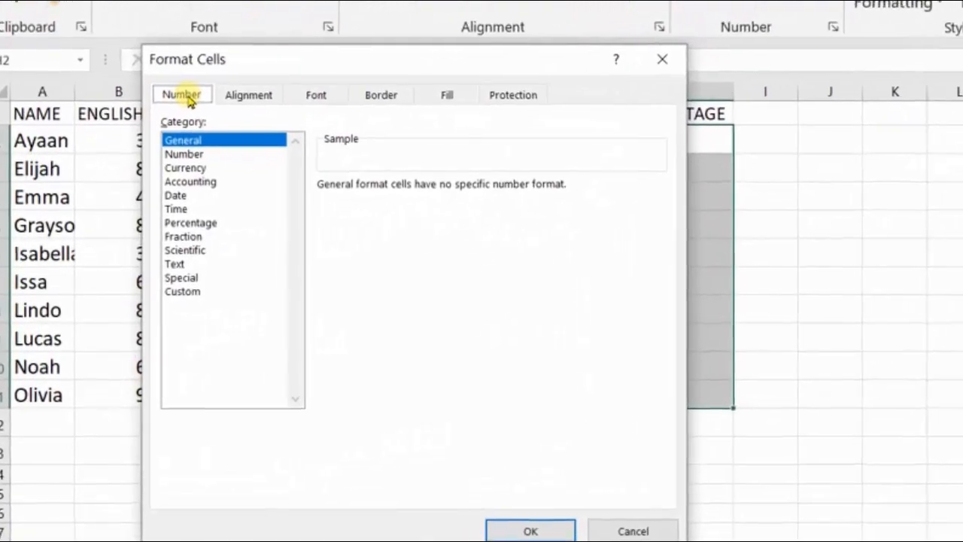
click(205, 221)
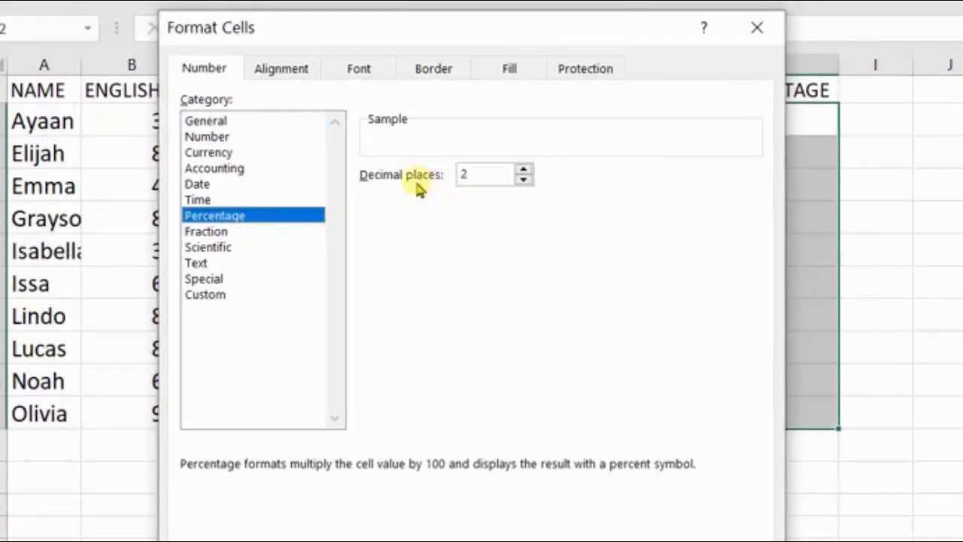
click(524, 180)
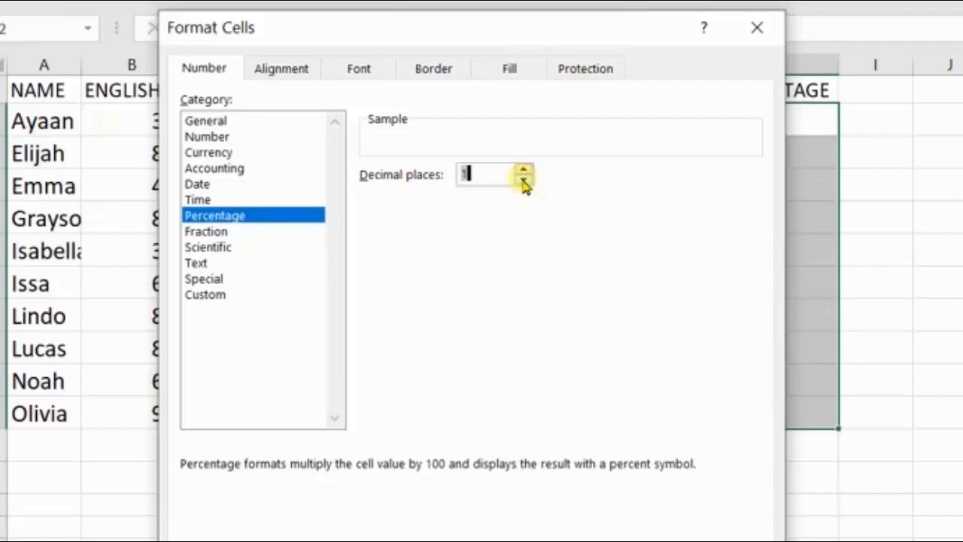
click(525, 183)
click(523, 172)
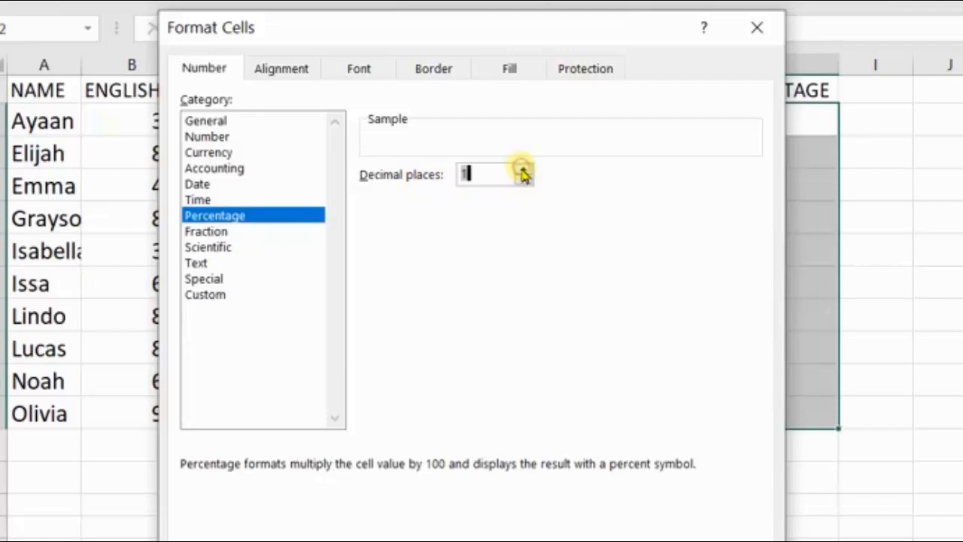
click(523, 171)
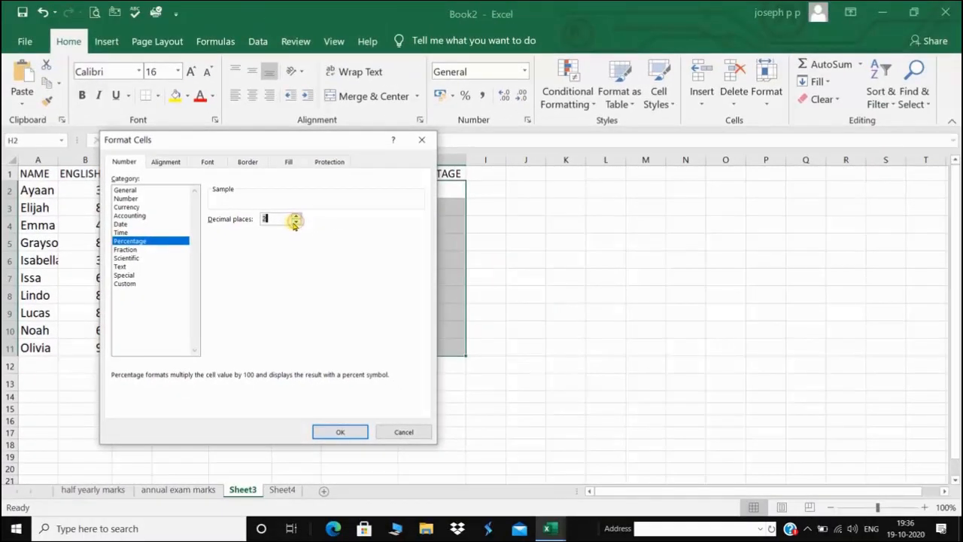
click(339, 432)
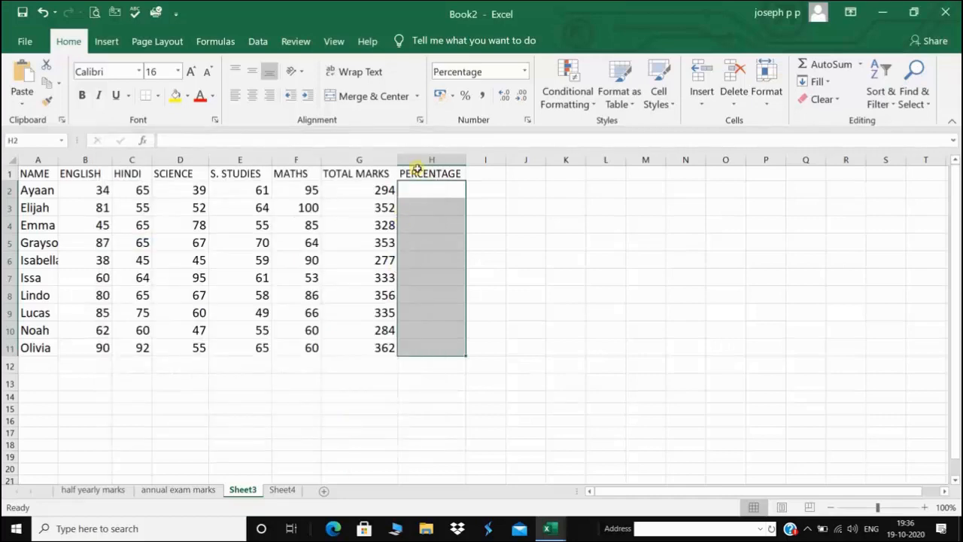
Enter =SUM(G2/500) in H2 and fill it down to H11
click(432, 189)
text(=SUM)
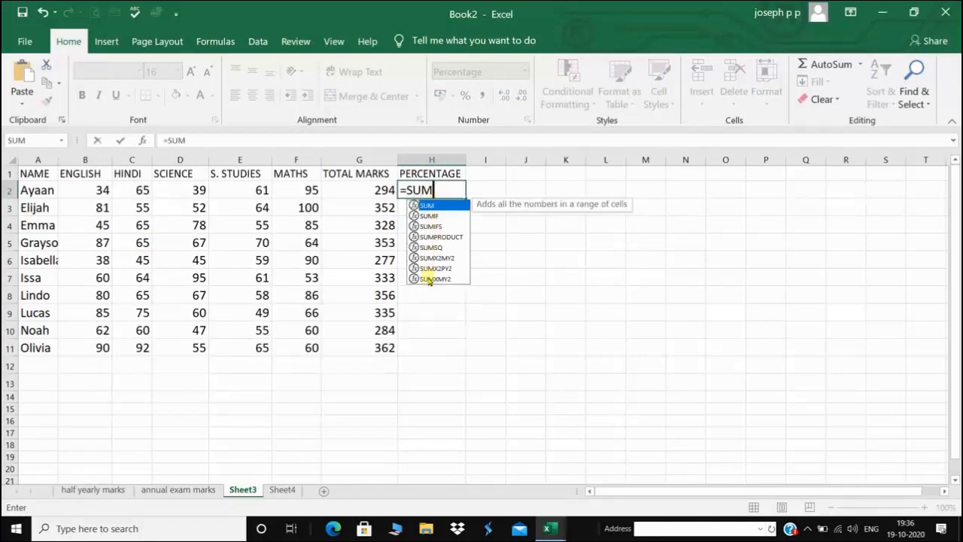
text(()
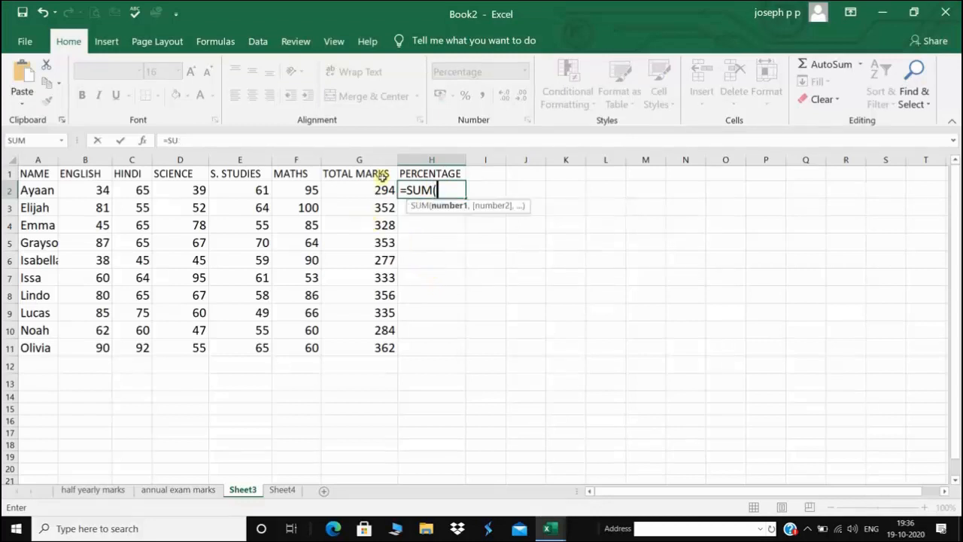
click(380, 191)
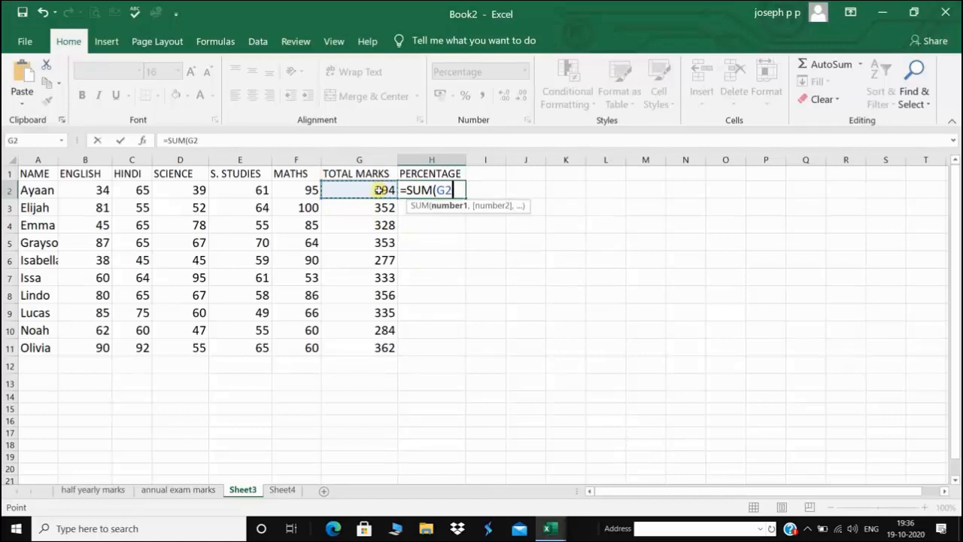
text(/50)
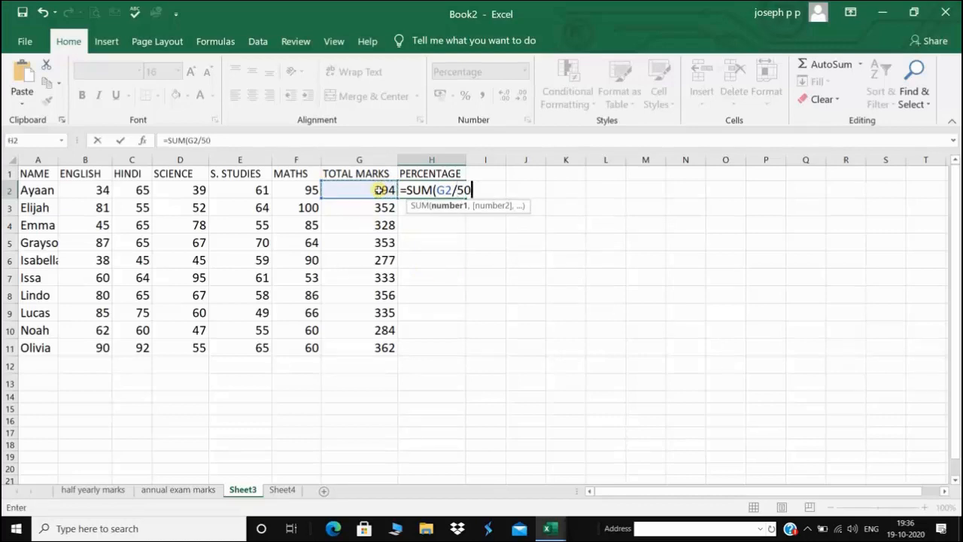
text(0))
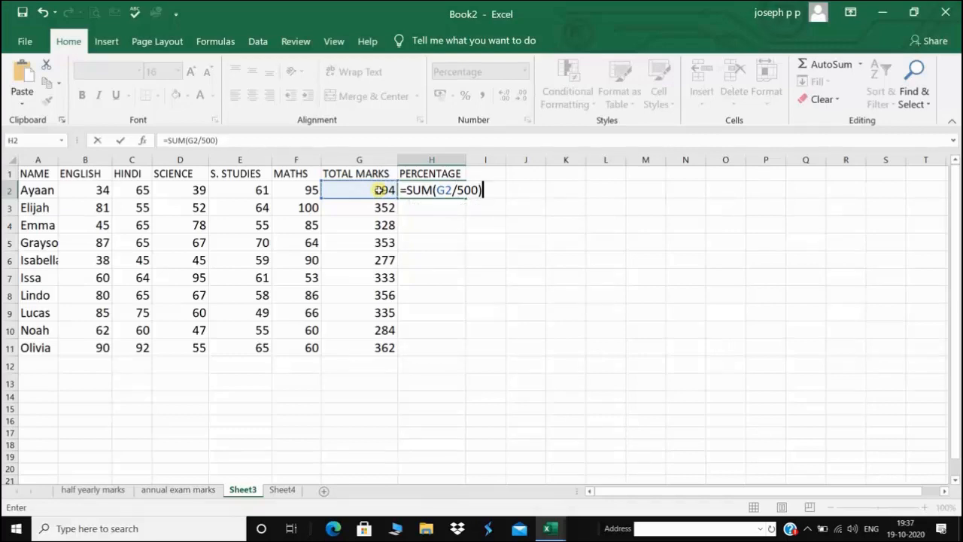
key(Return)
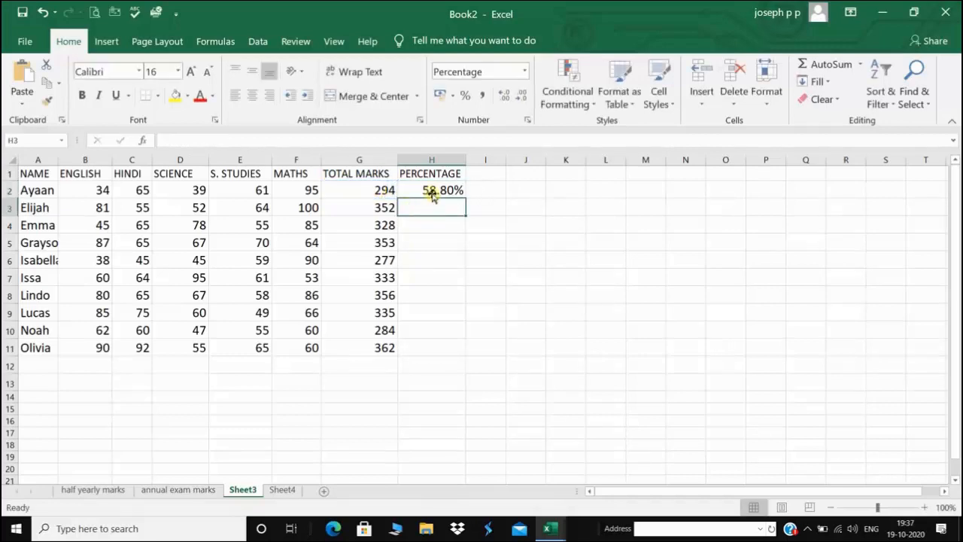
click(429, 190)
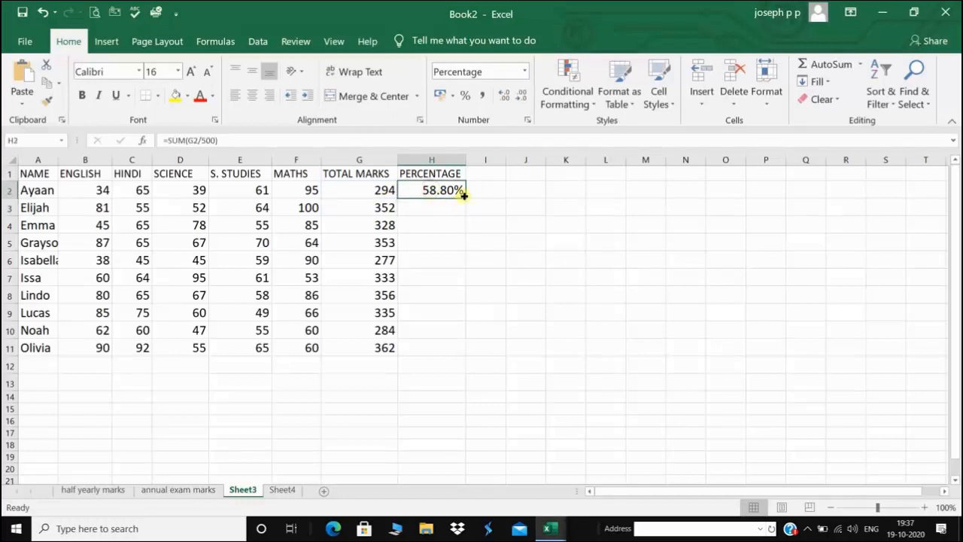
drag(464, 199, 457, 354)
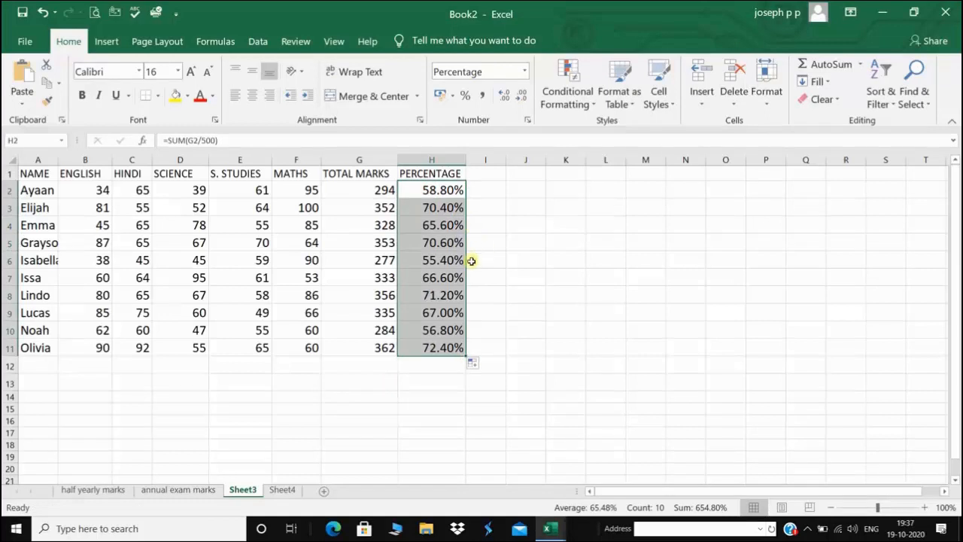
click(488, 174)
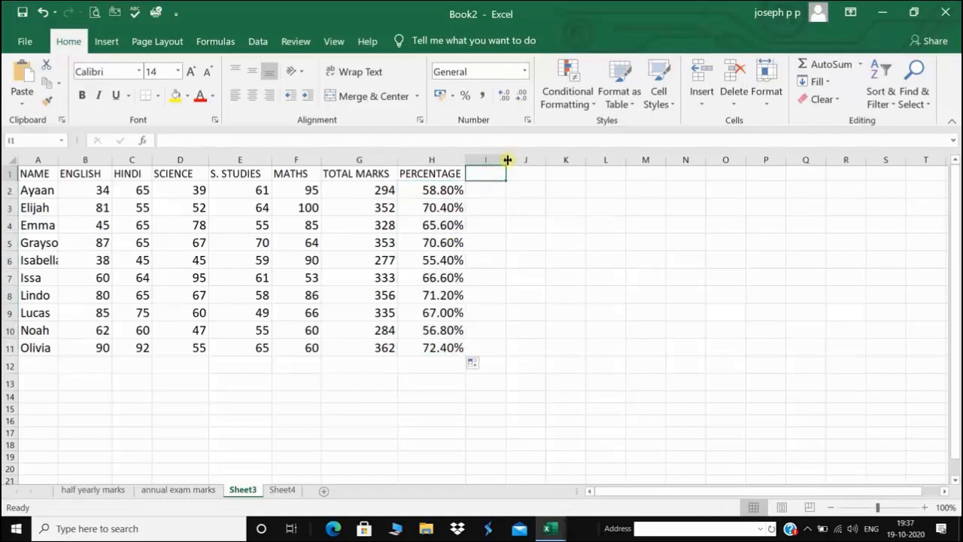
Widen column I and head it 'TOTAL MARKS +SCIENCE MARKS' in I1
drag(507, 159, 532, 158)
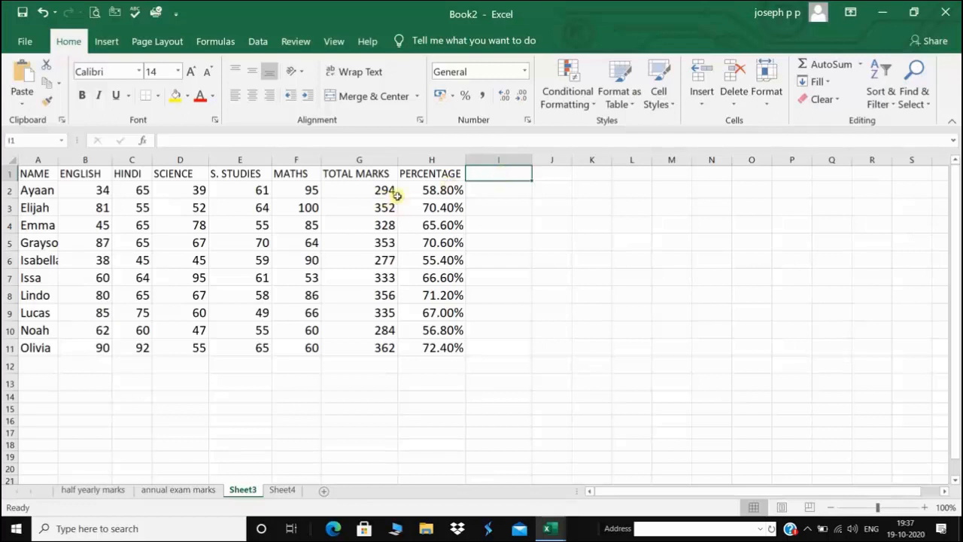
click(482, 172)
text(TO)
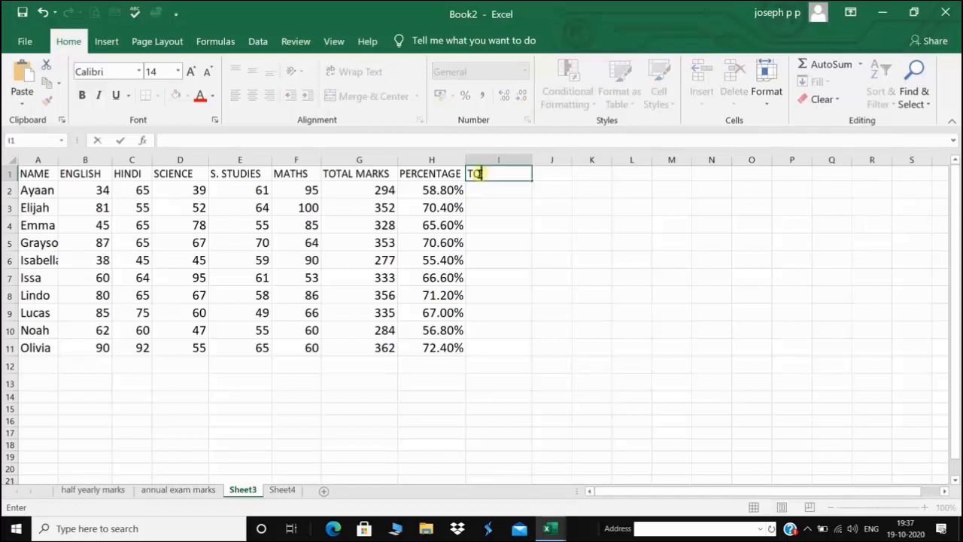
text(TAL MARKS +SCIENCE M)
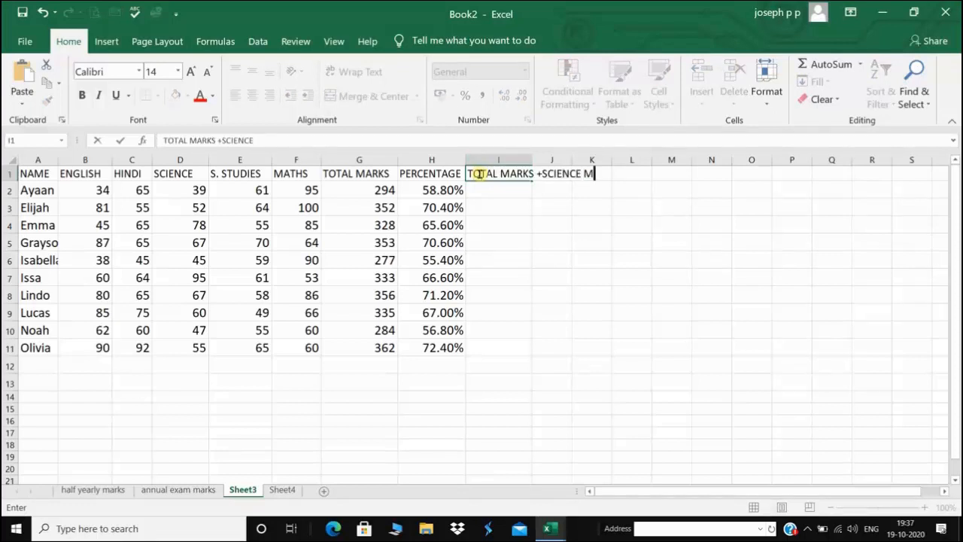
text(ARKS)
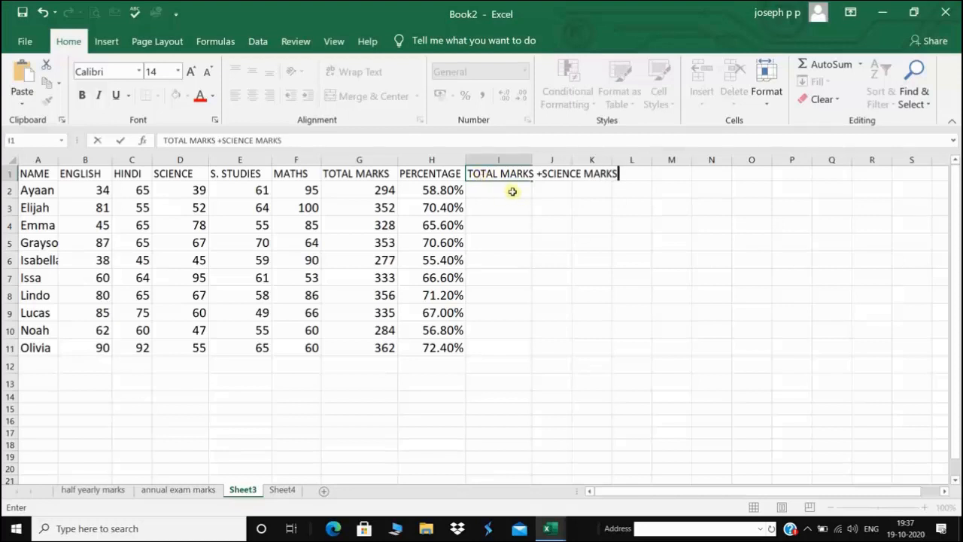
click(511, 188)
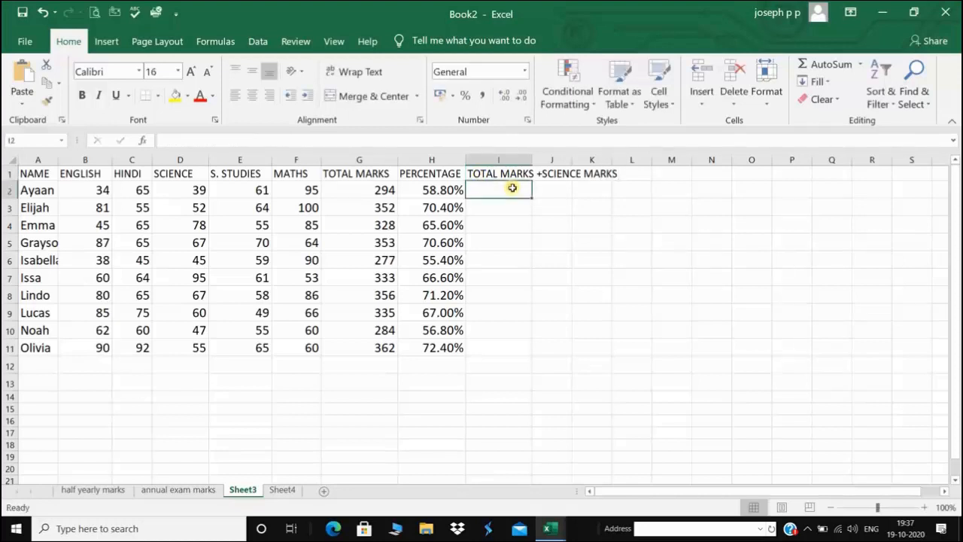
click(500, 171)
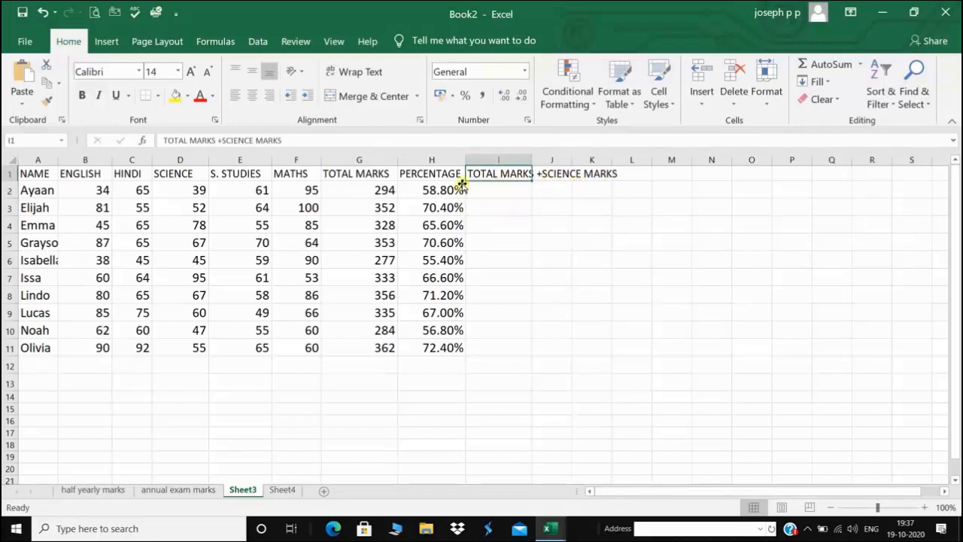
Set I1's horizontal and vertical alignment to Justify in Format Cells
right_click(492, 173)
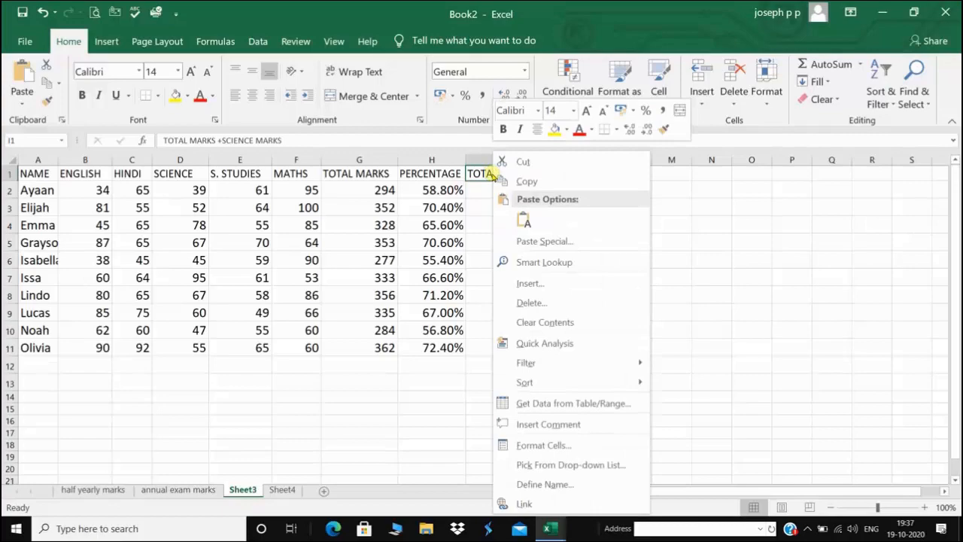
click(545, 446)
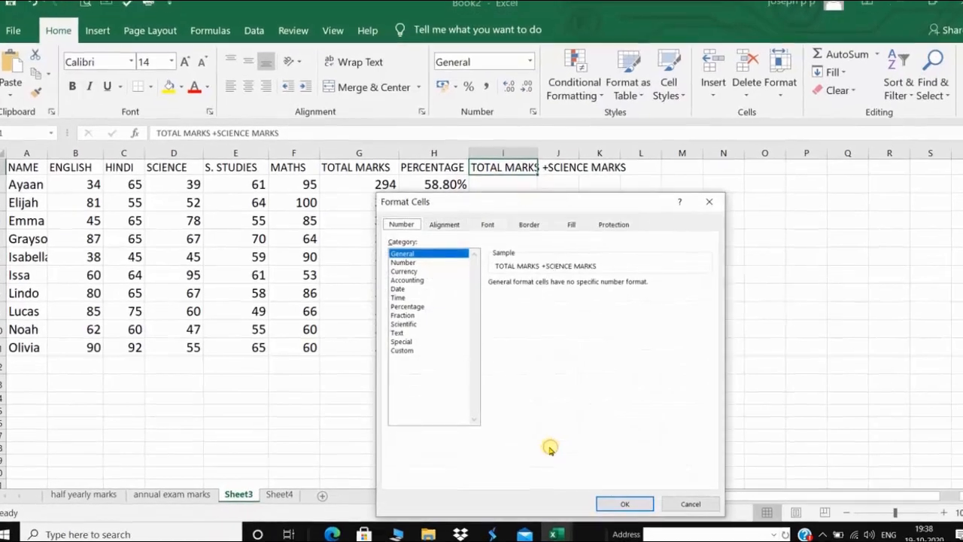
click(450, 225)
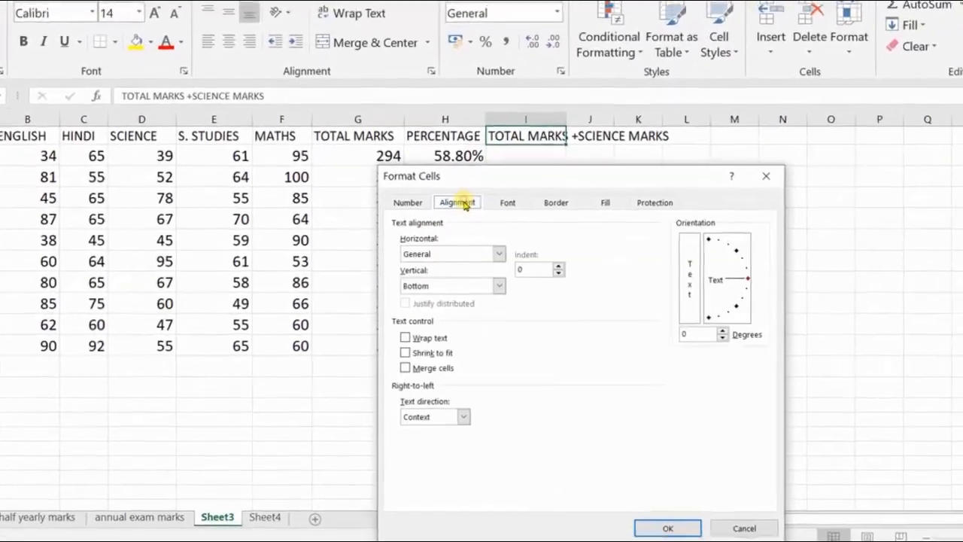
click(498, 254)
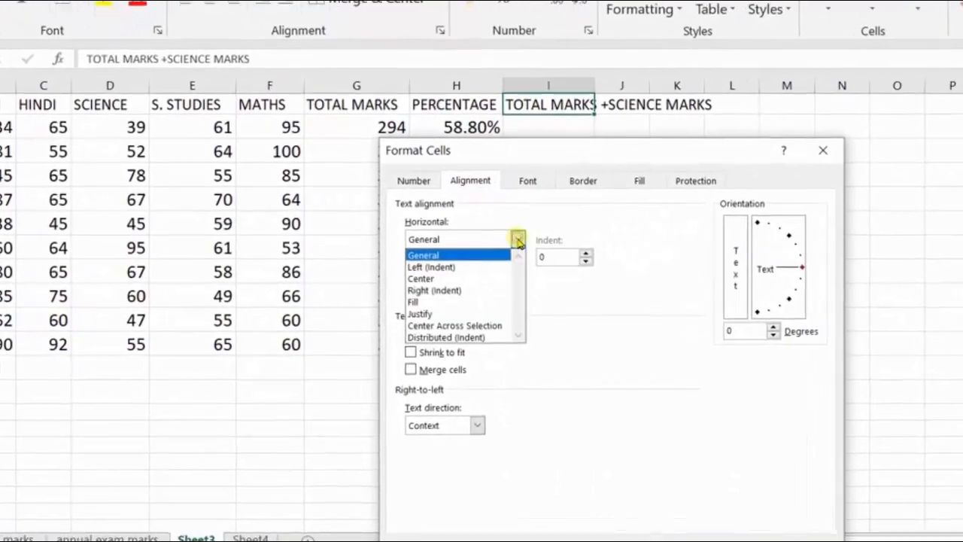
click(436, 308)
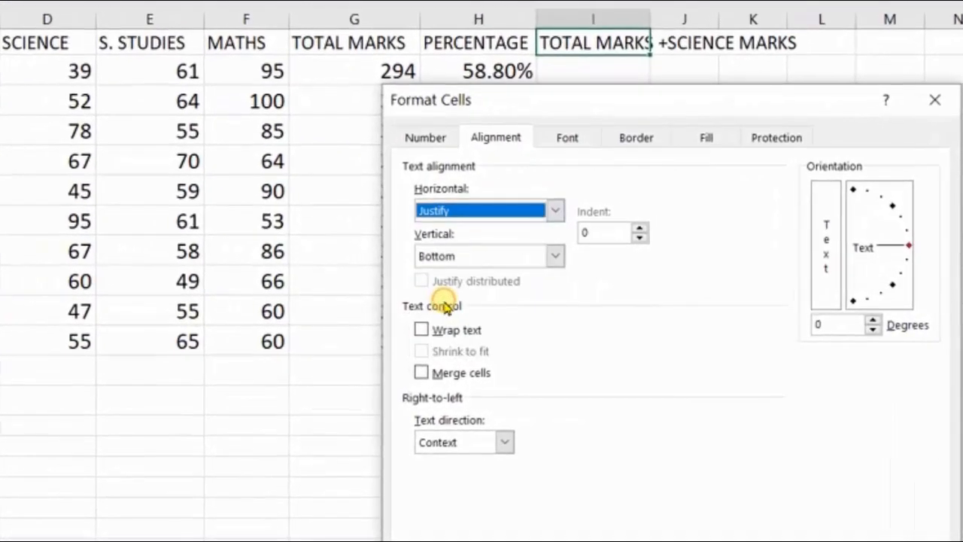
click(555, 256)
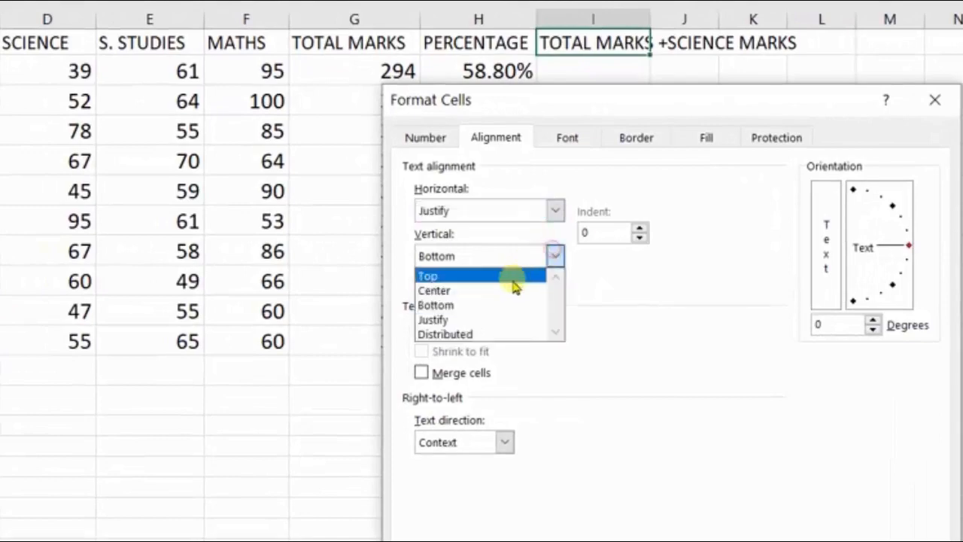
click(450, 320)
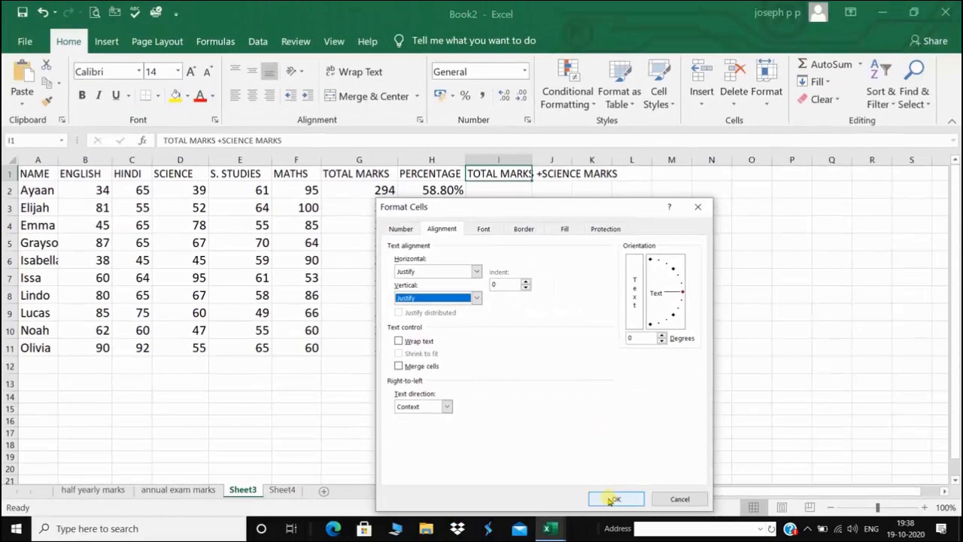
click(610, 497)
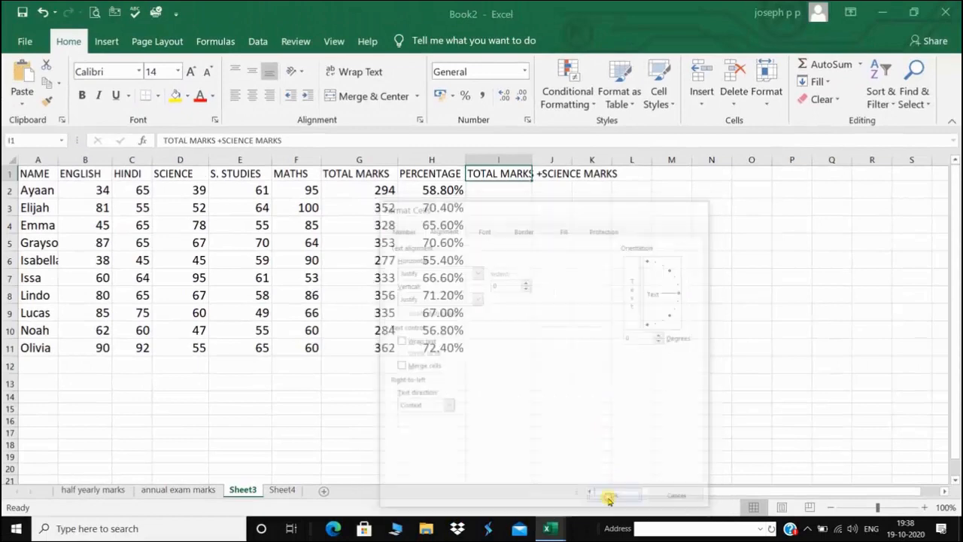
click(486, 235)
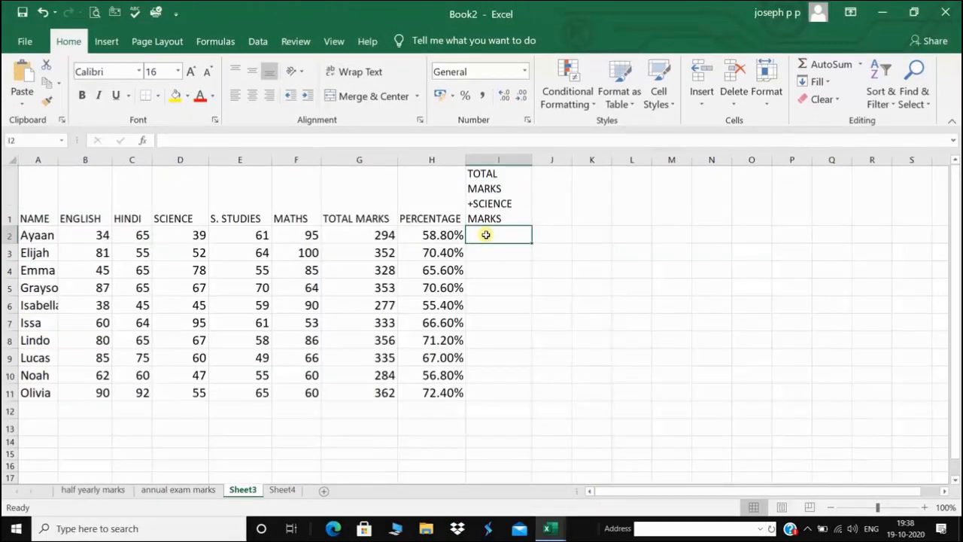
Enter =SUM(B2:F2,D2) in I2, giving 333, and fill it down to I11
text(=S)
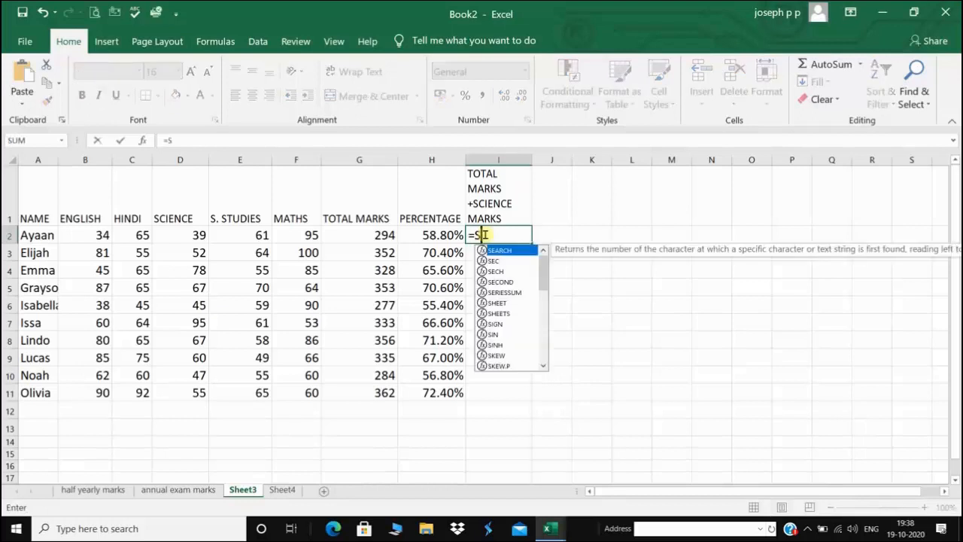
text(UM()
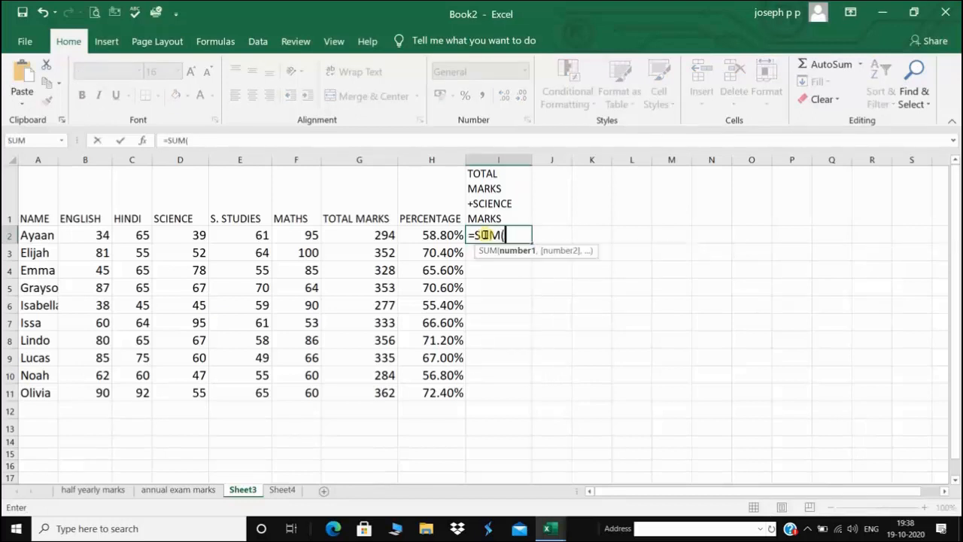
click(379, 236)
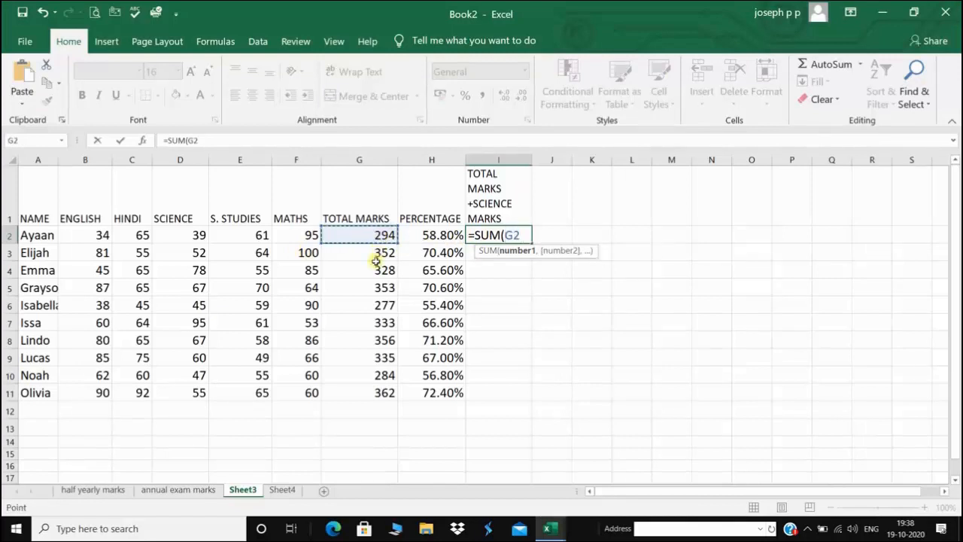
click(95, 235)
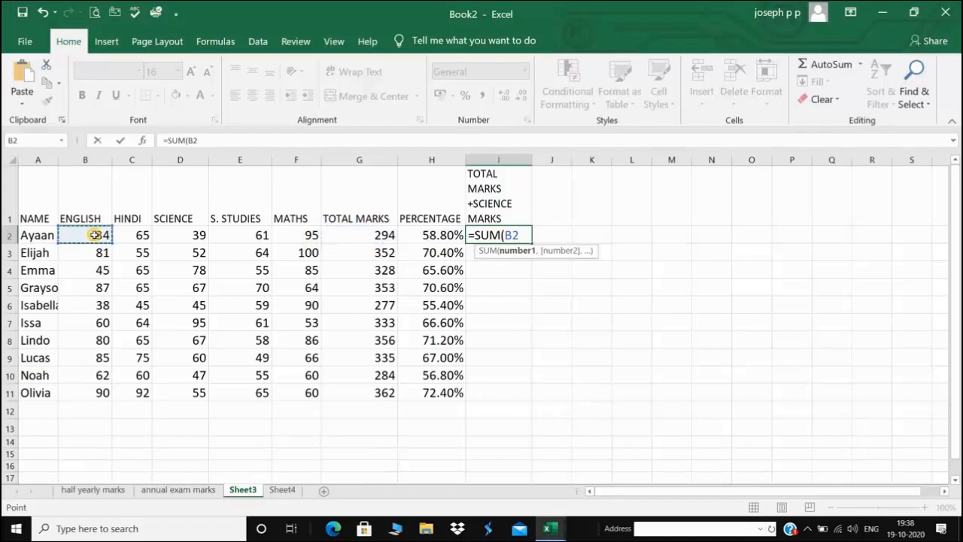
key(F8)
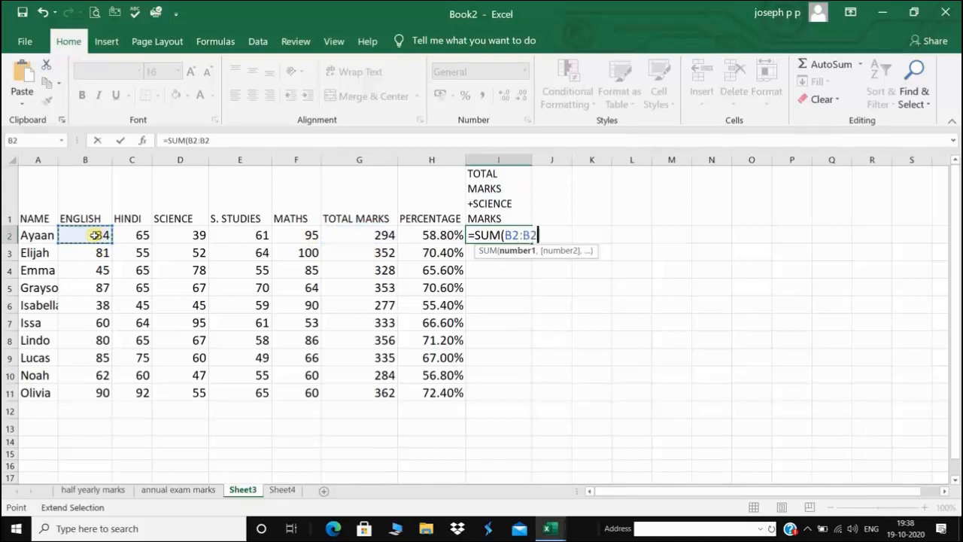
click(311, 235)
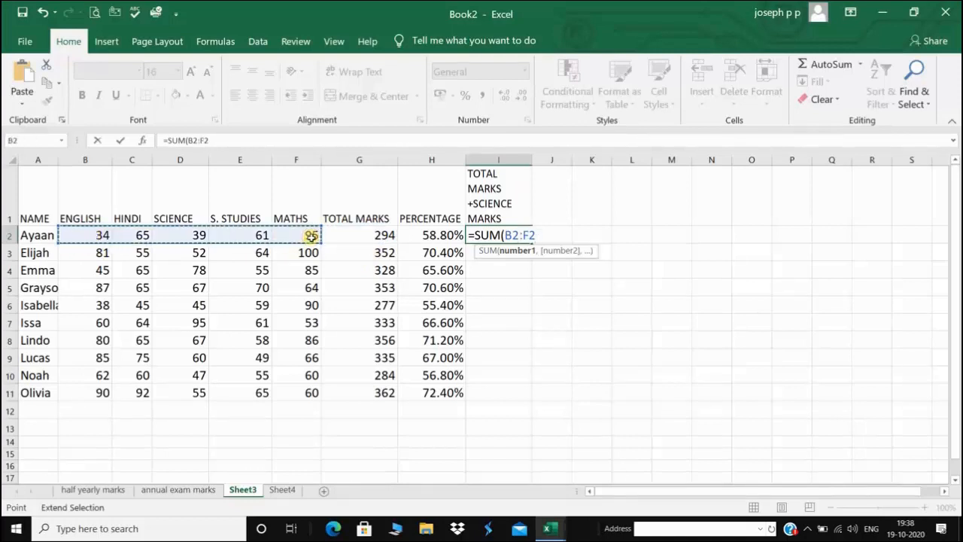
text(,)
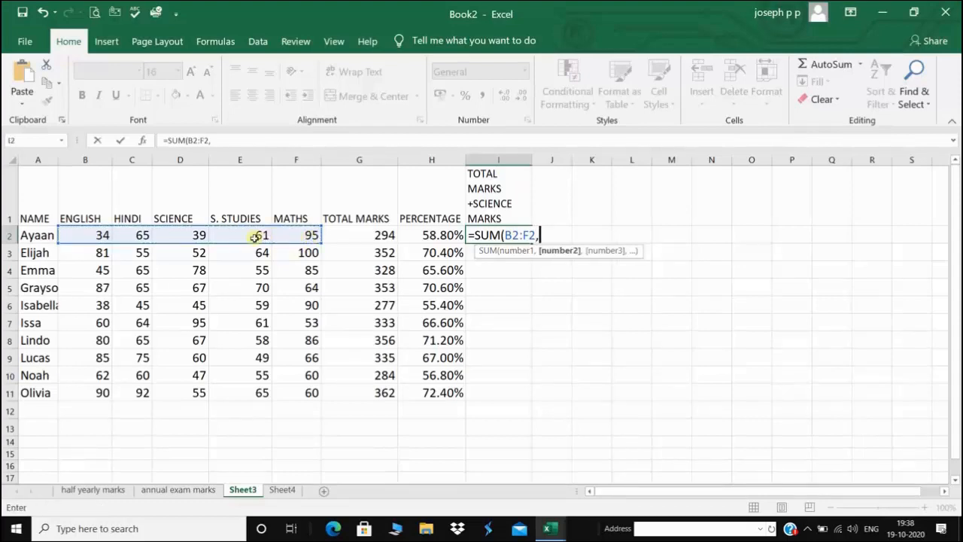
click(189, 235)
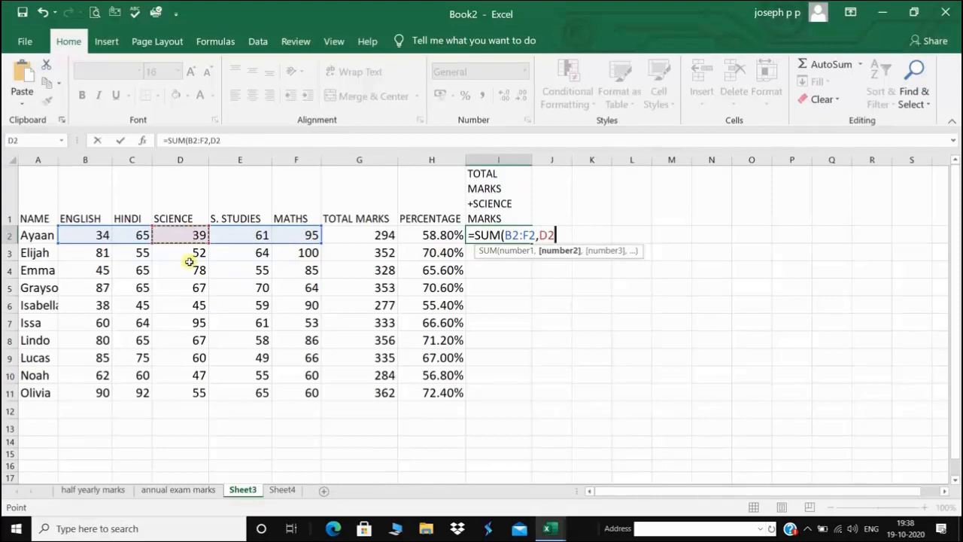
text())
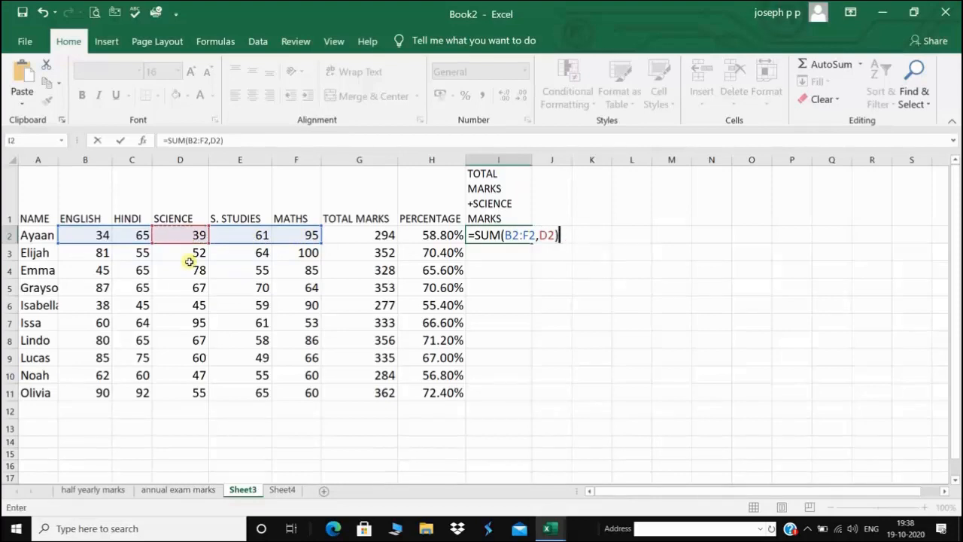
key(Return)
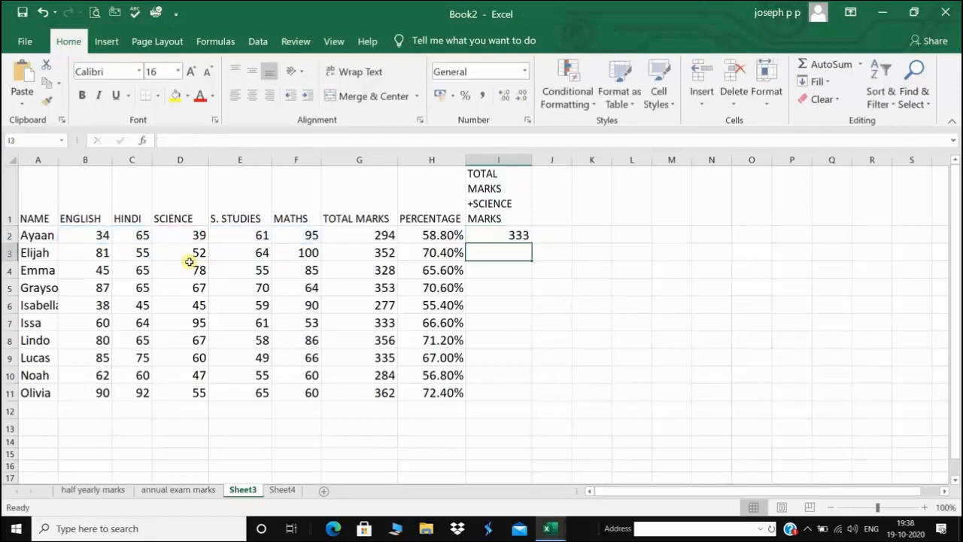
click(516, 235)
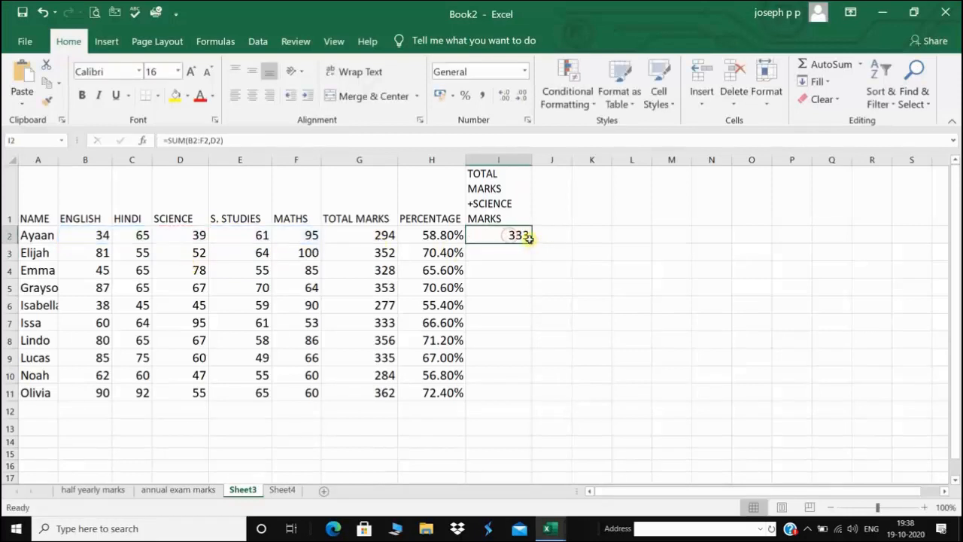
drag(529, 243, 521, 392)
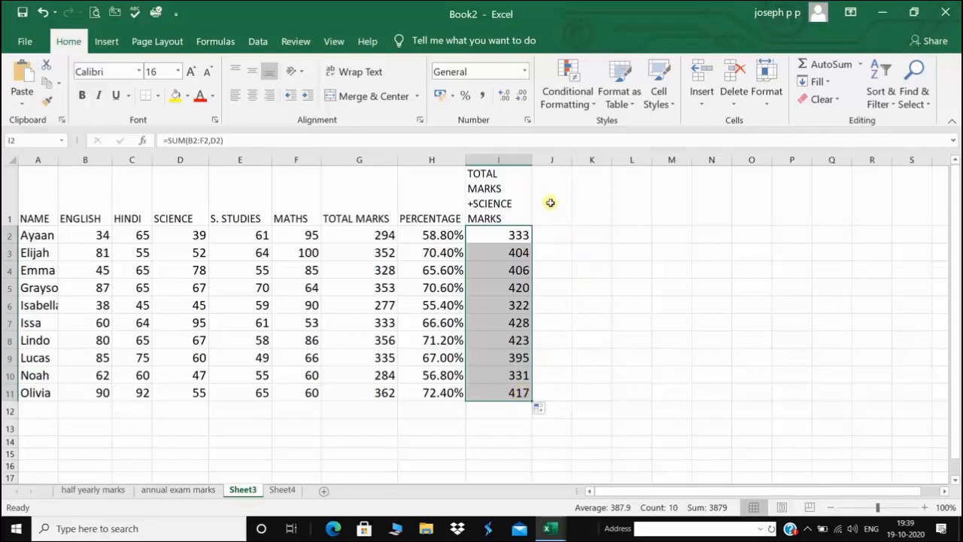
Head column J with 'TOTAL+ SCIENCE+ A GRACE MARK OF 20' in J1
click(550, 202)
text(TOAL)
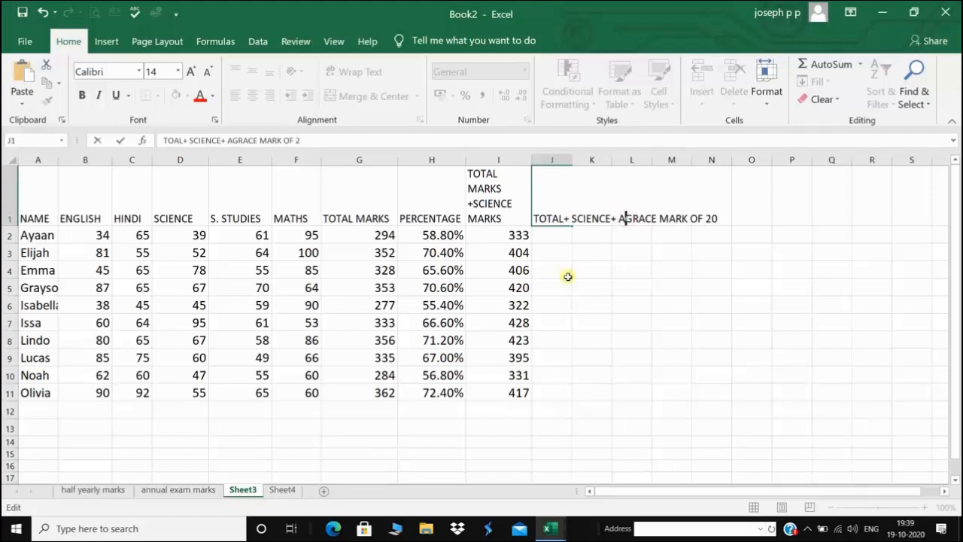
text(A)
key(Return)
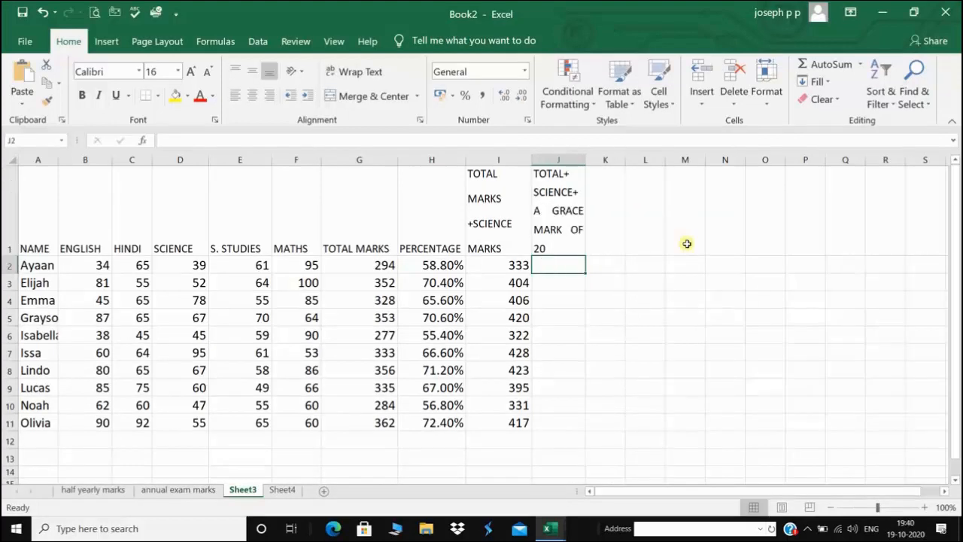
Enter =SUM(B2:F2,D2,20) in J2 and fill it down to J11
text(=SUM)
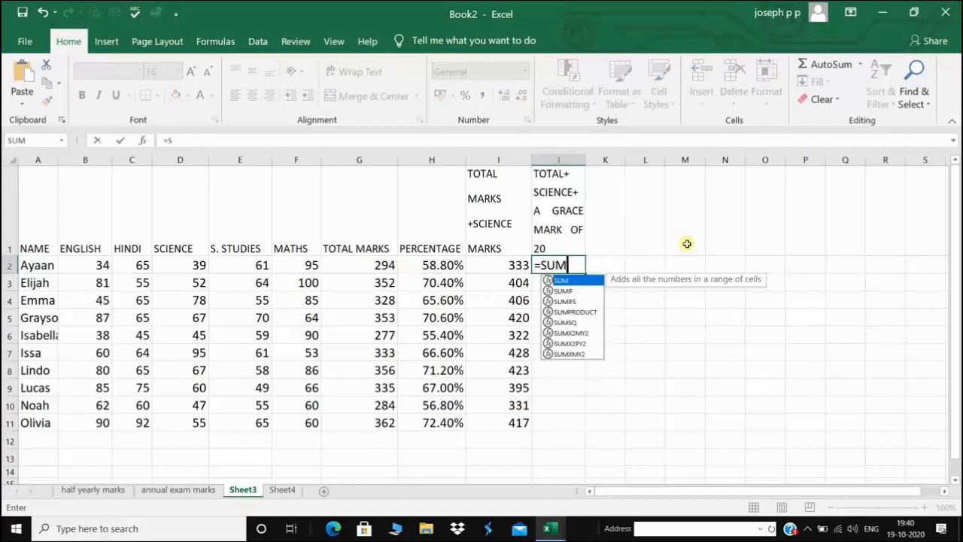
text(()
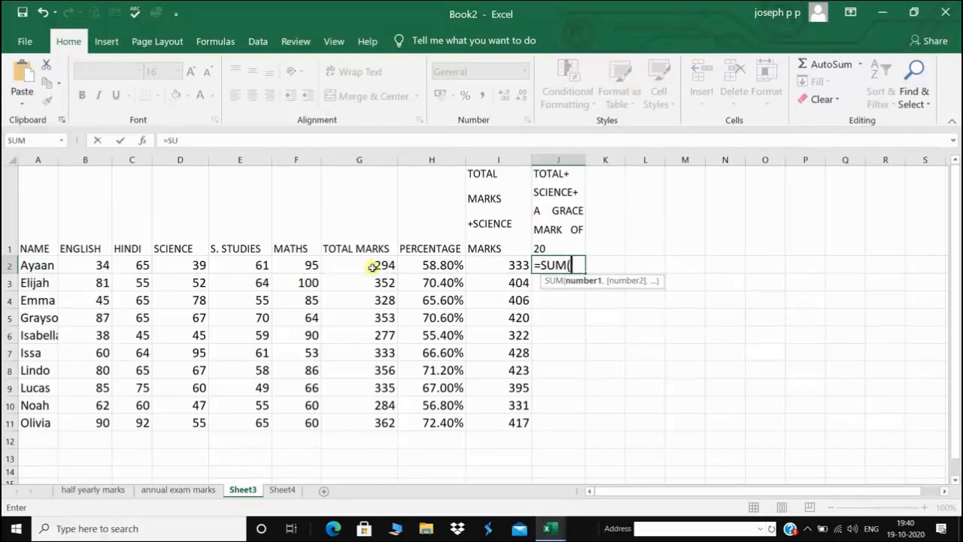
click(89, 266)
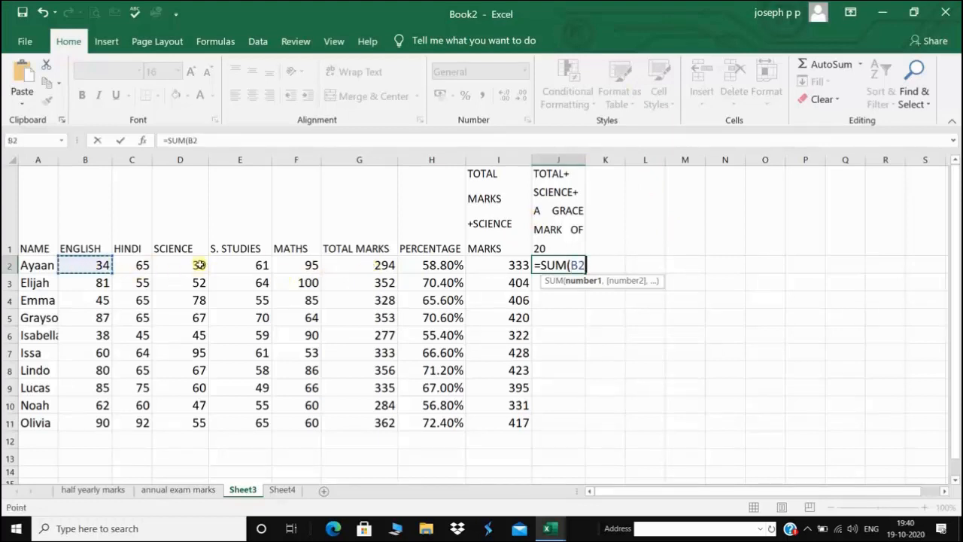
key(F8)
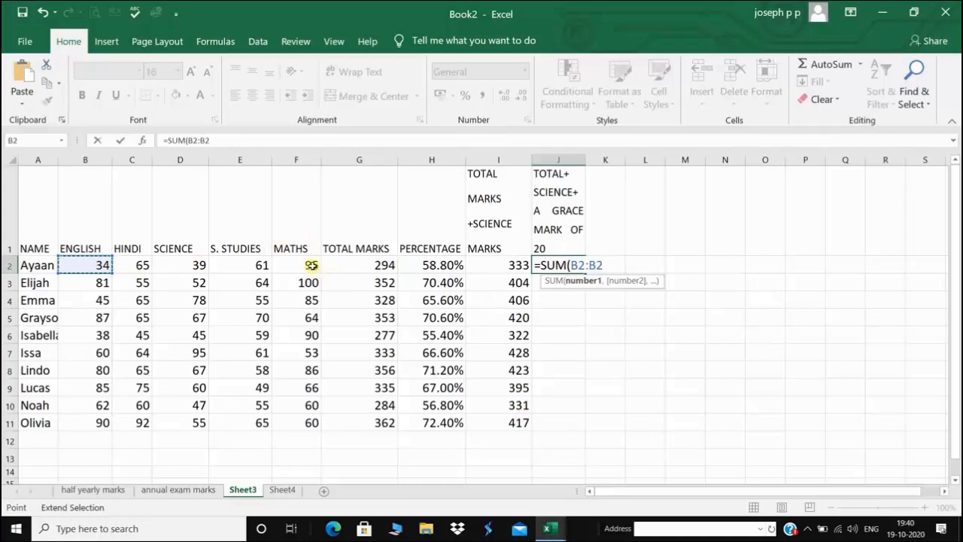
click(311, 265)
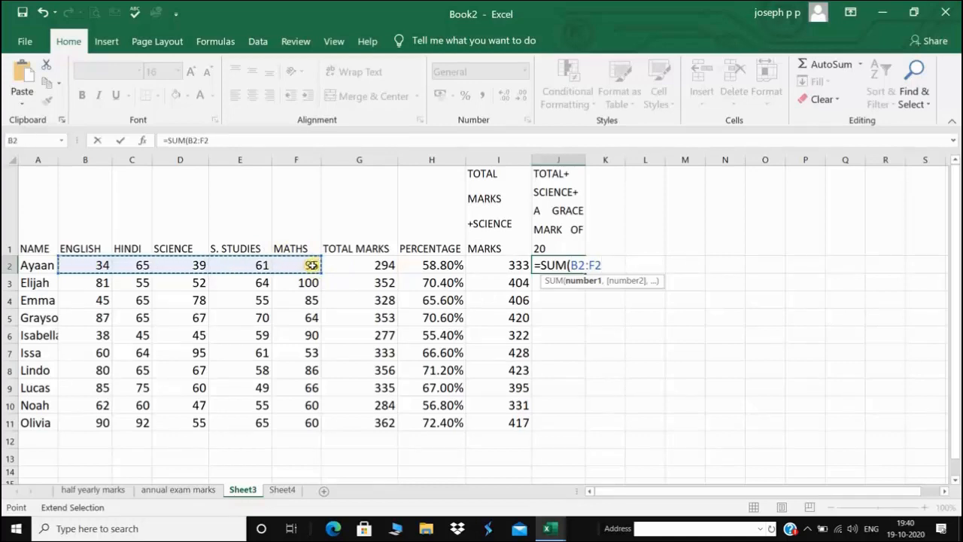
text(,)
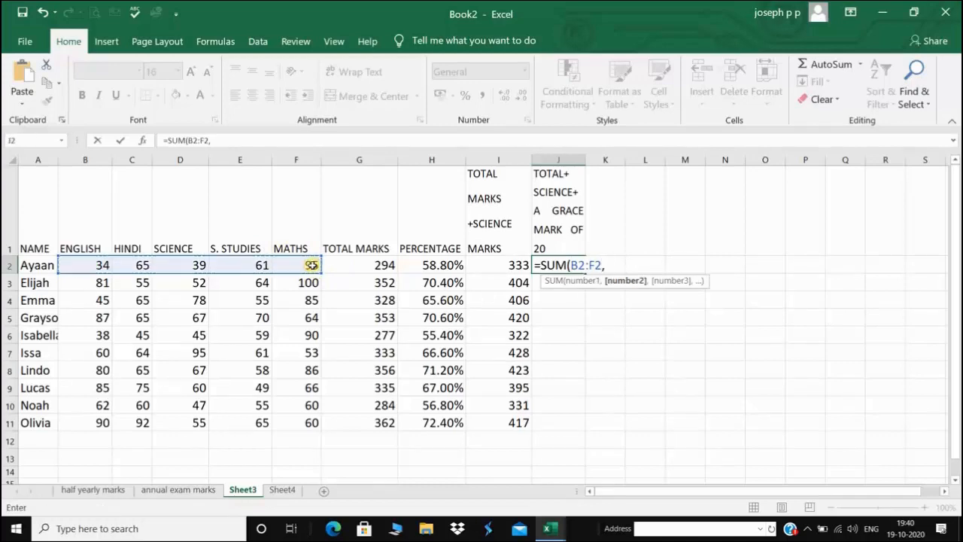
click(193, 265)
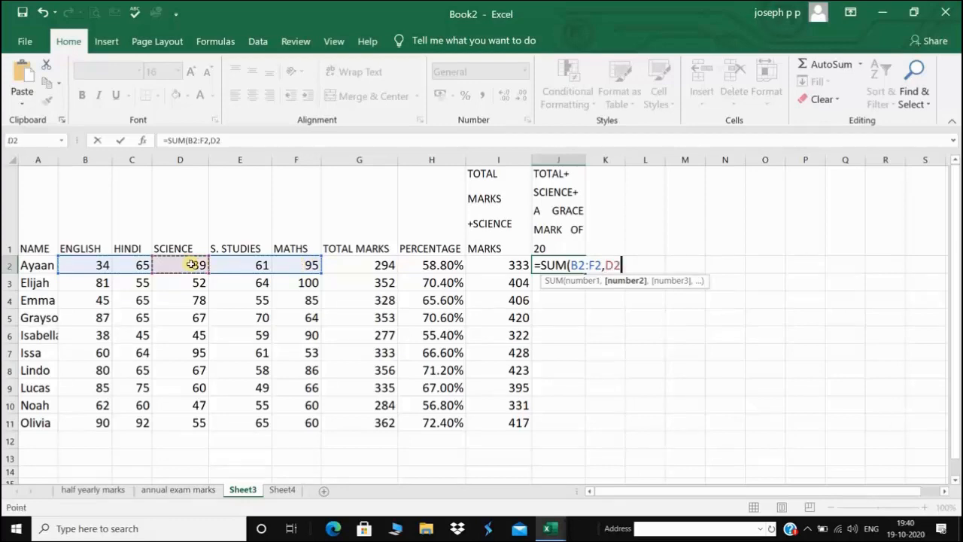
text(,)
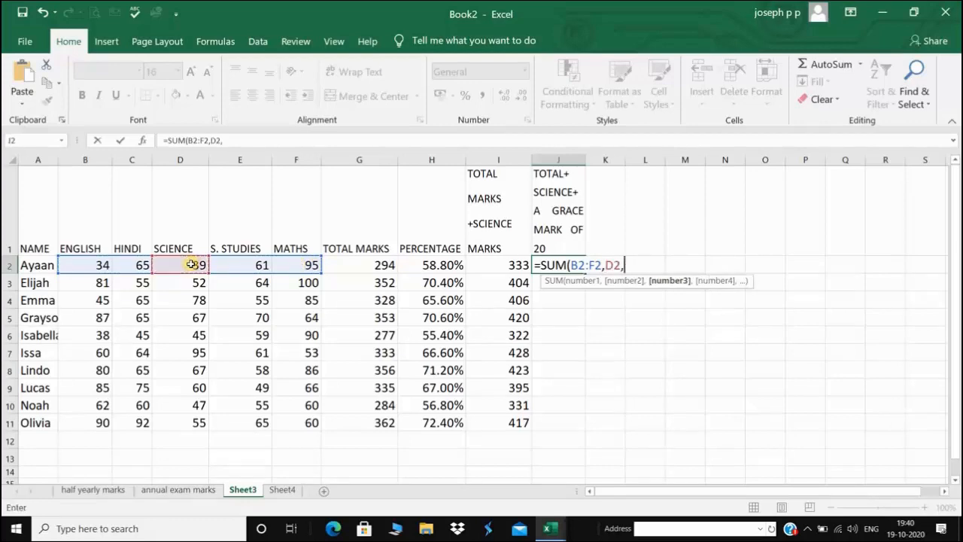
text(20)
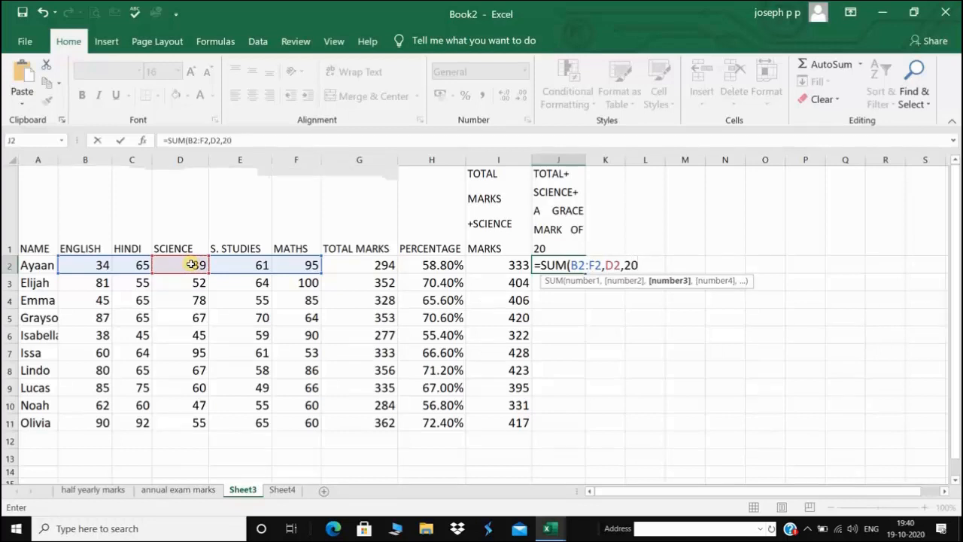
text())
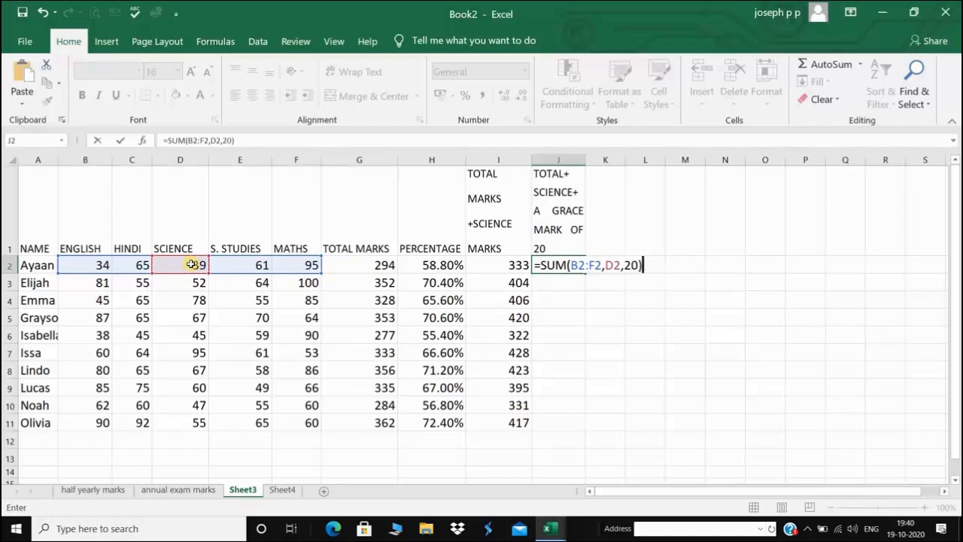
key(Return)
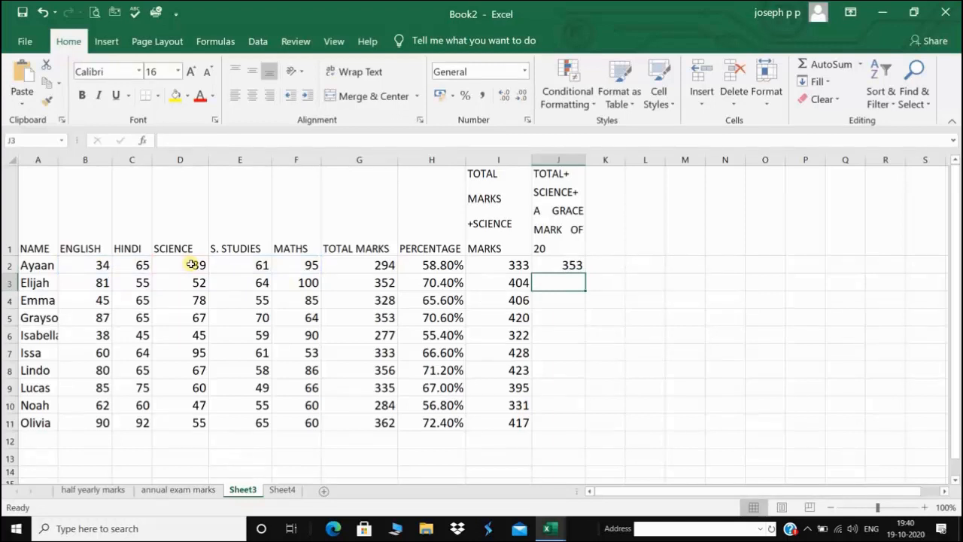
click(570, 264)
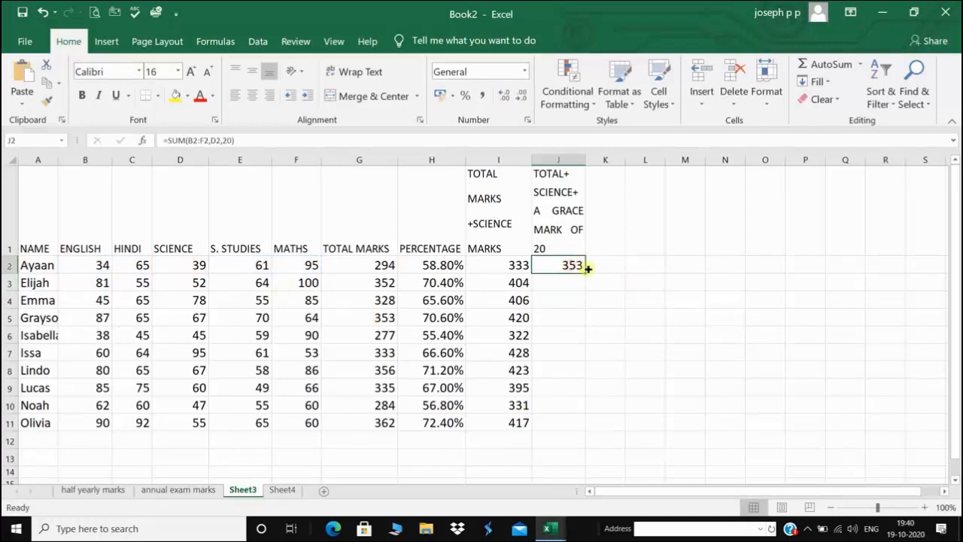
drag(580, 266, 568, 427)
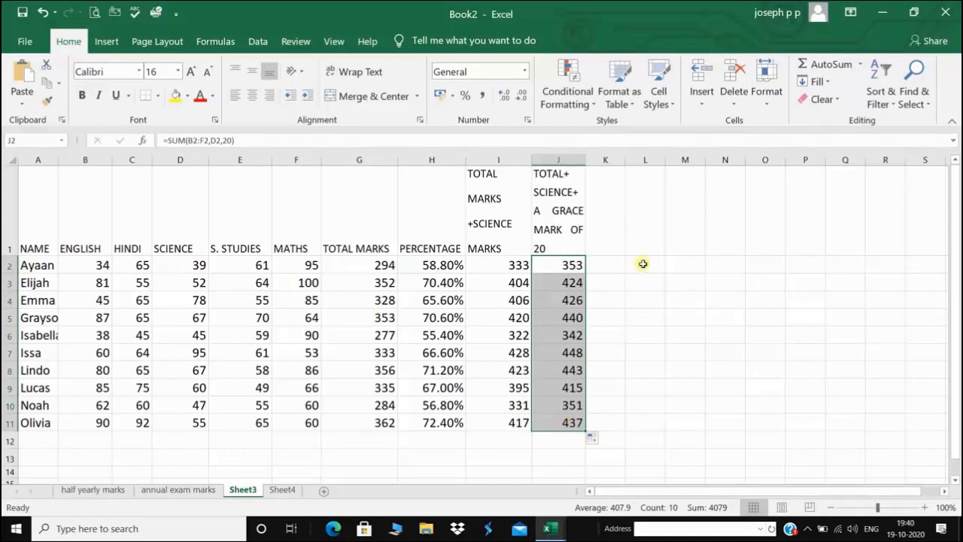
Head K1 'TOTAL+ THE MARKS GREATER THAN 50' and fill K2:K11 with =SUMIF(B2:F2,">50")
click(608, 220)
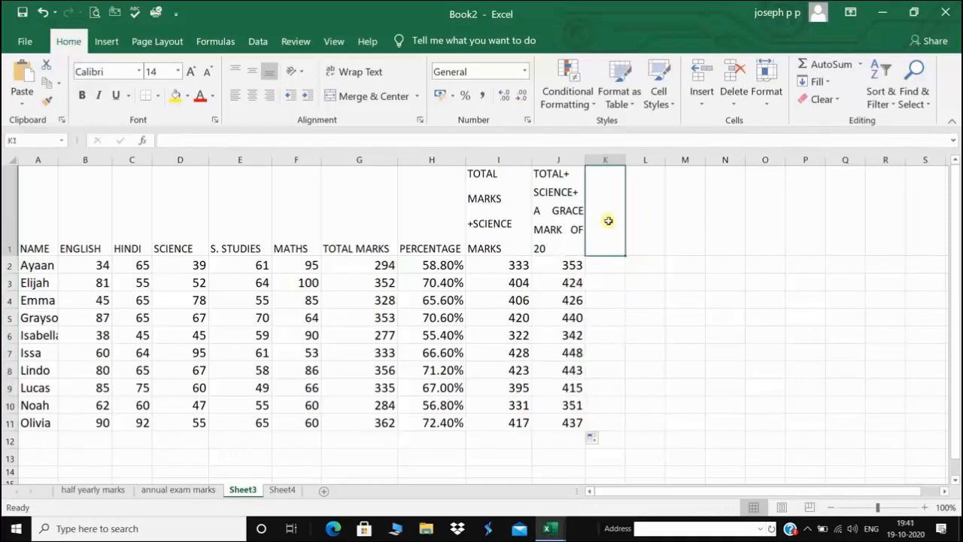
text(TOTAL+ THE MARKS GREATER THAN 50)
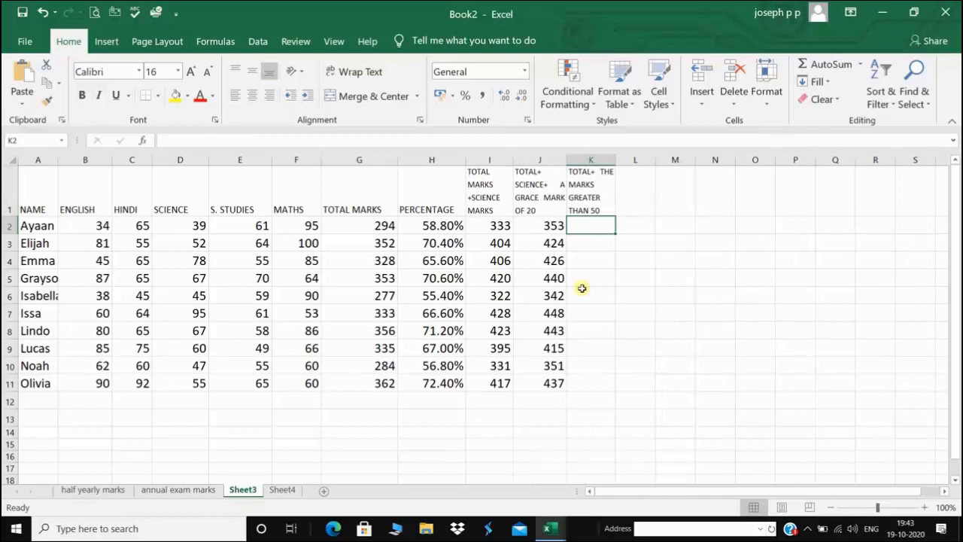
text(=)
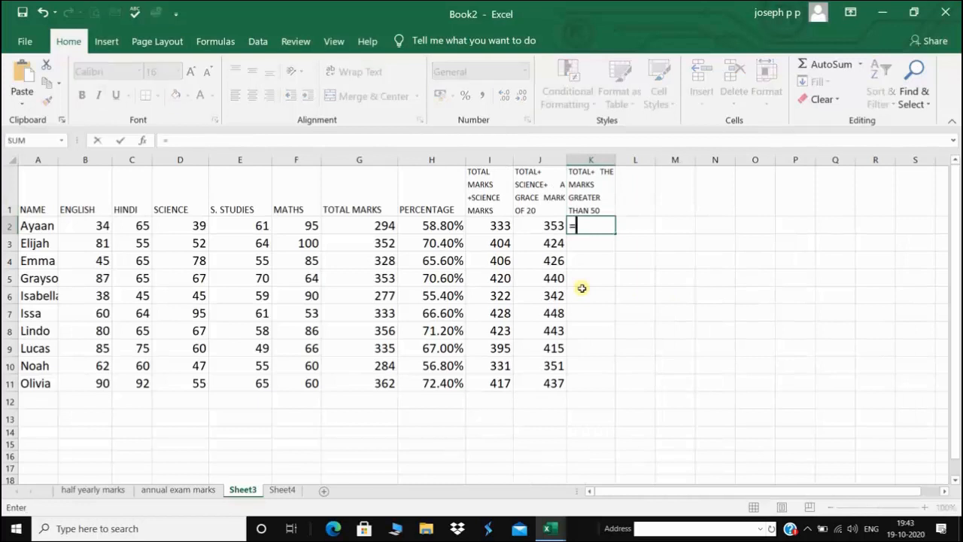
text(SUM)
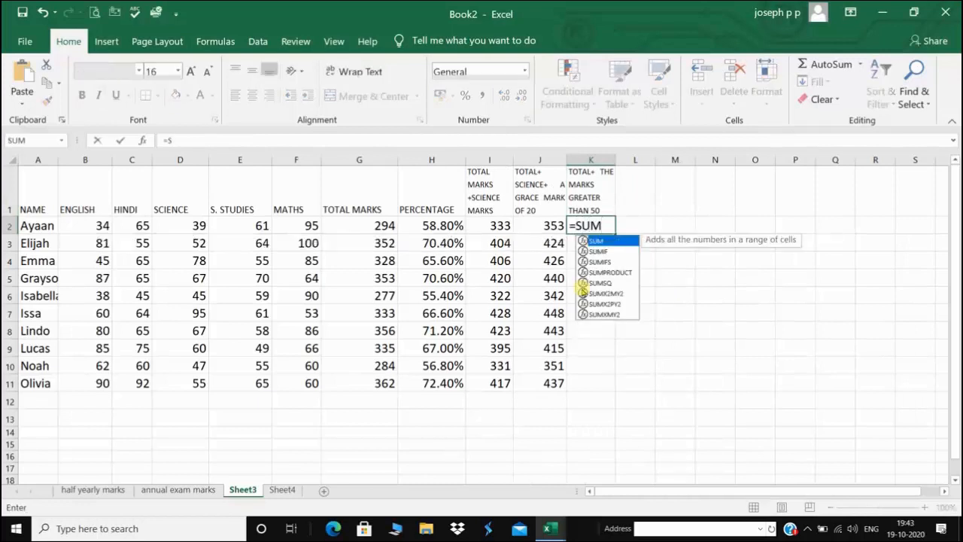
text(IF()
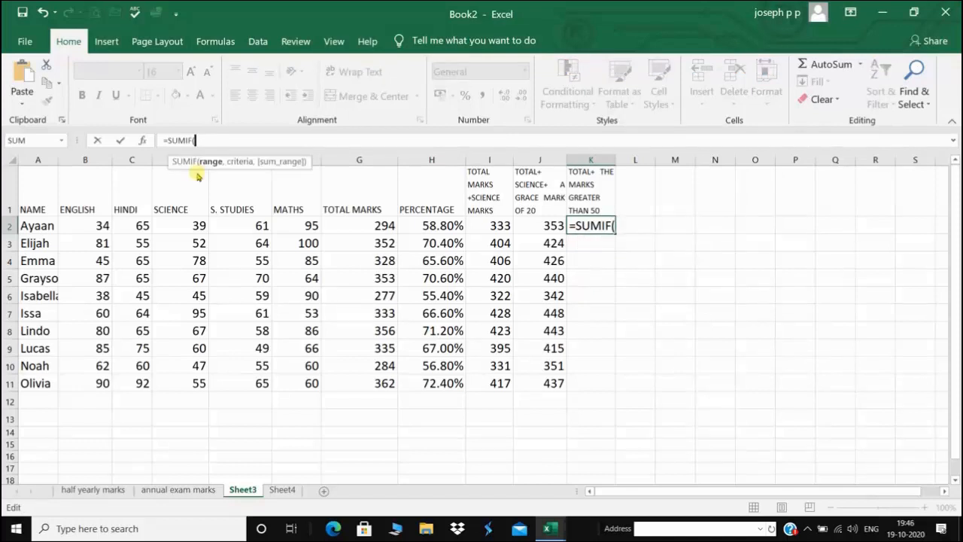
click(100, 225)
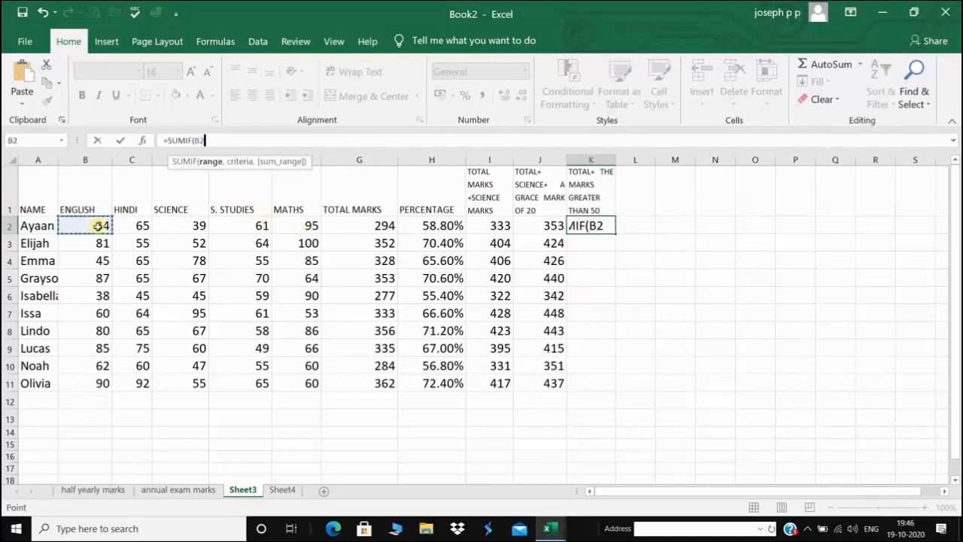
key(F8)
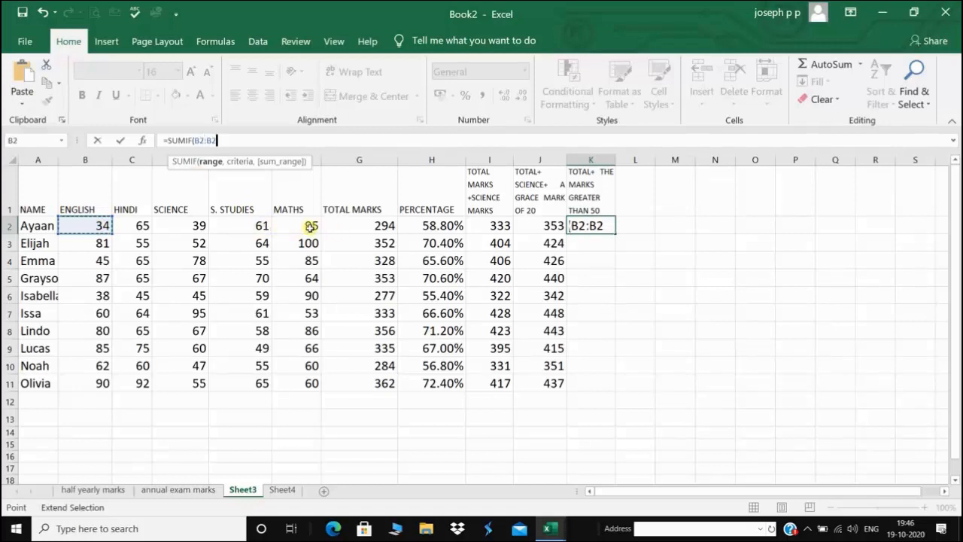
click(311, 226)
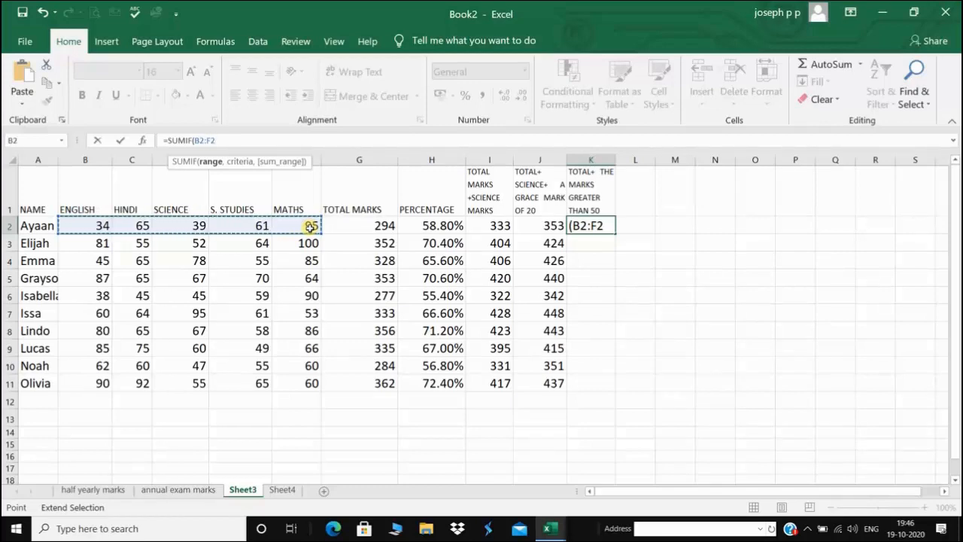
text(,)
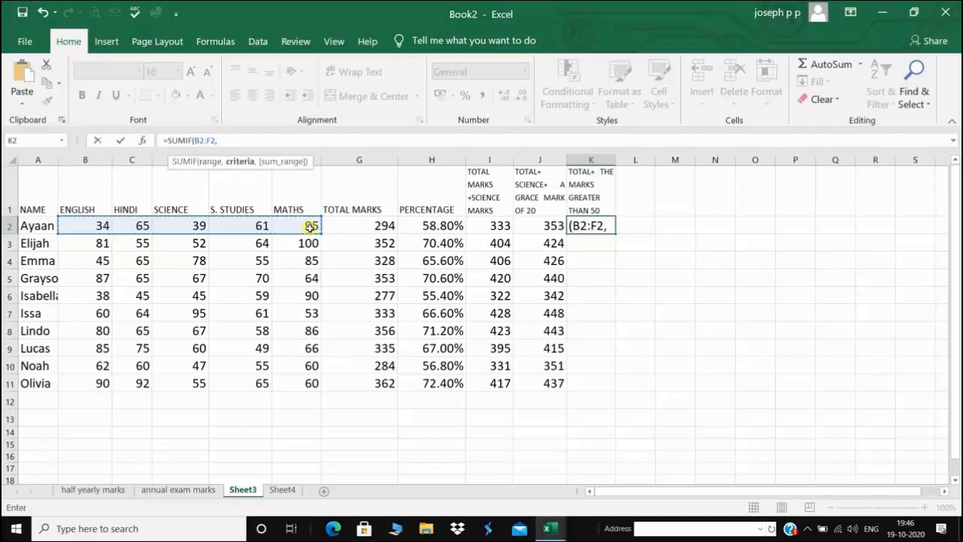
text(")
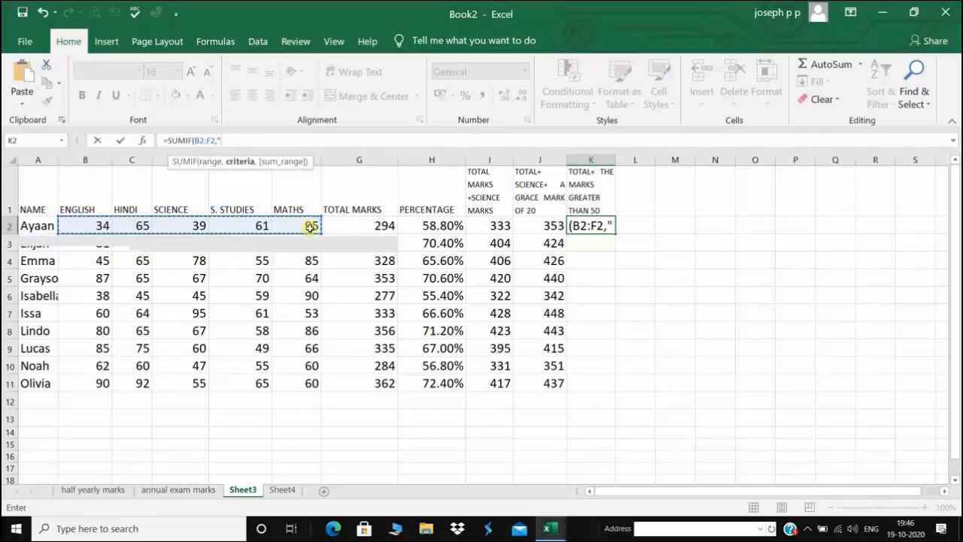
text(>5)
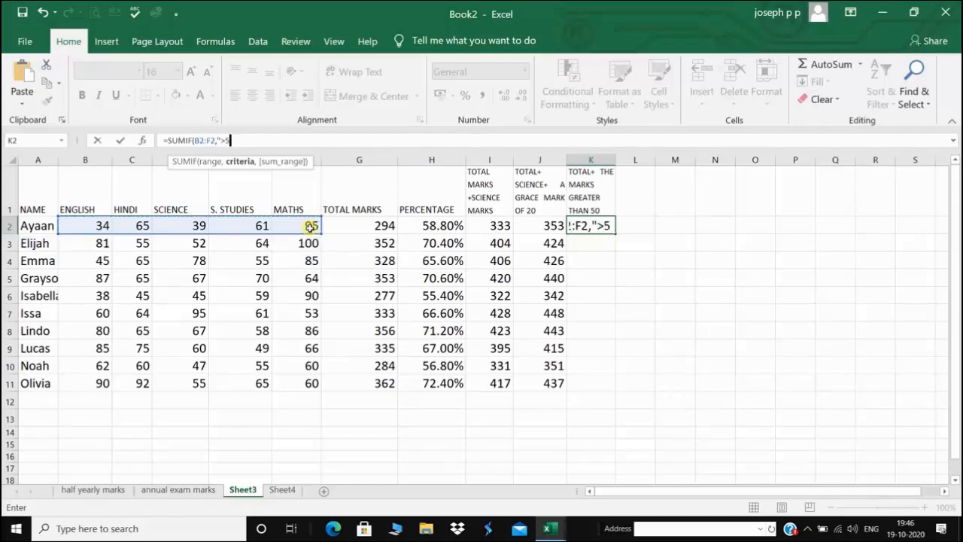
text(0")
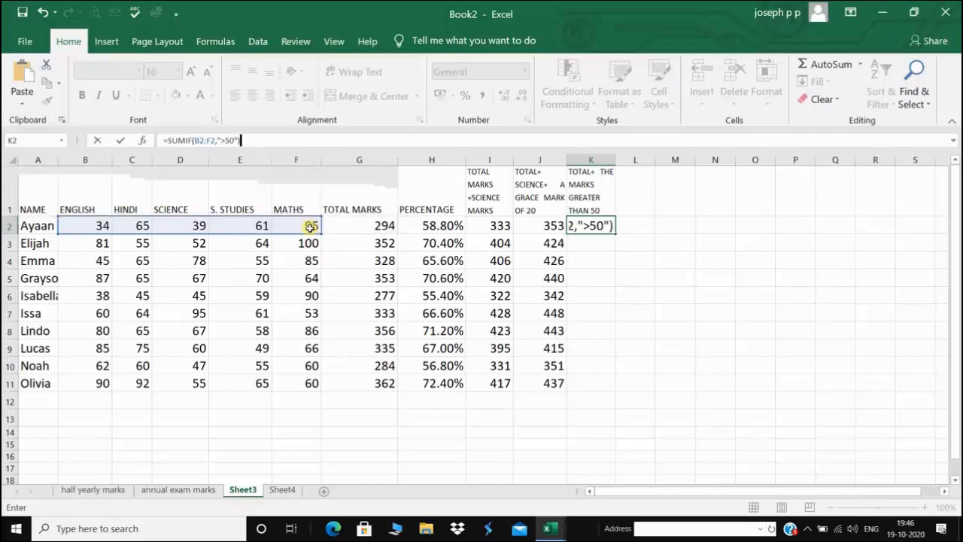
key(Return)
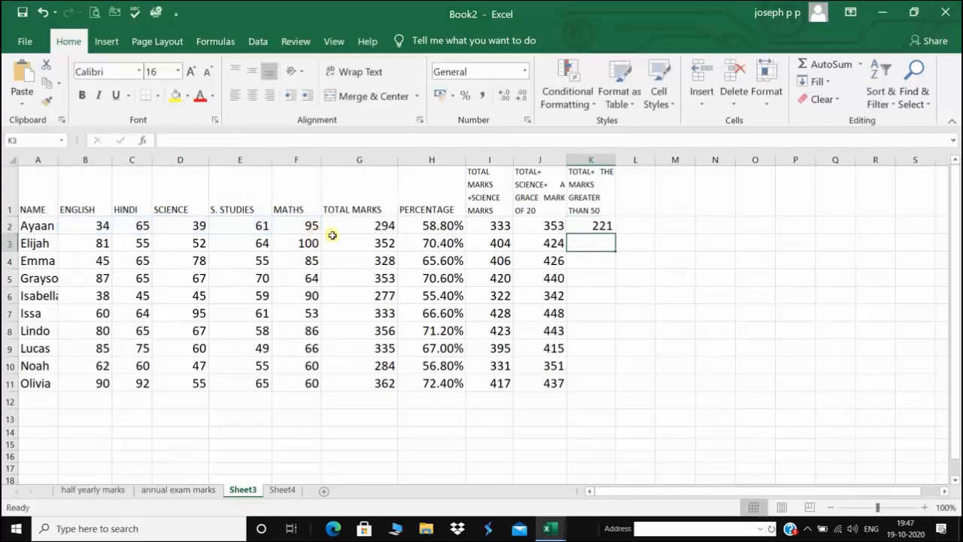
drag(479, 234, 490, 389)
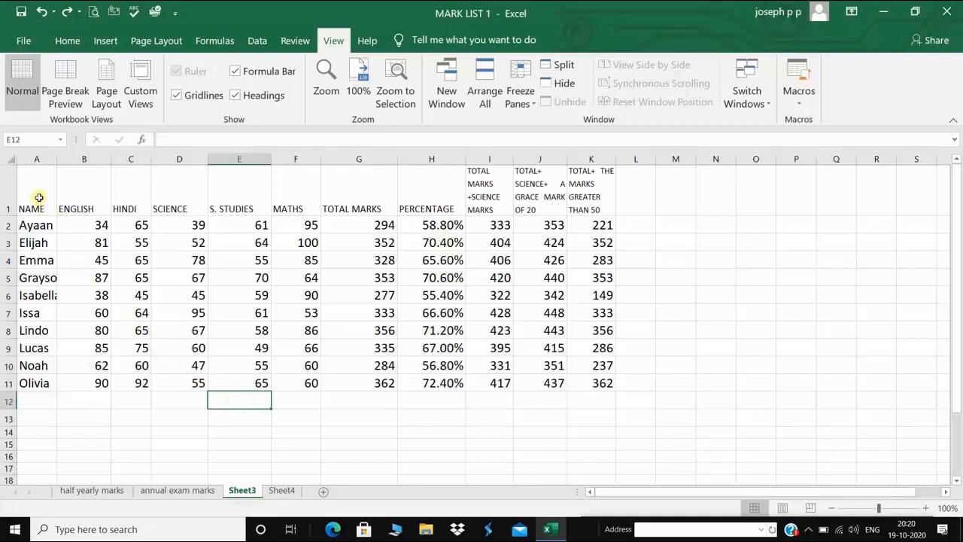
drag(38, 197, 595, 387)
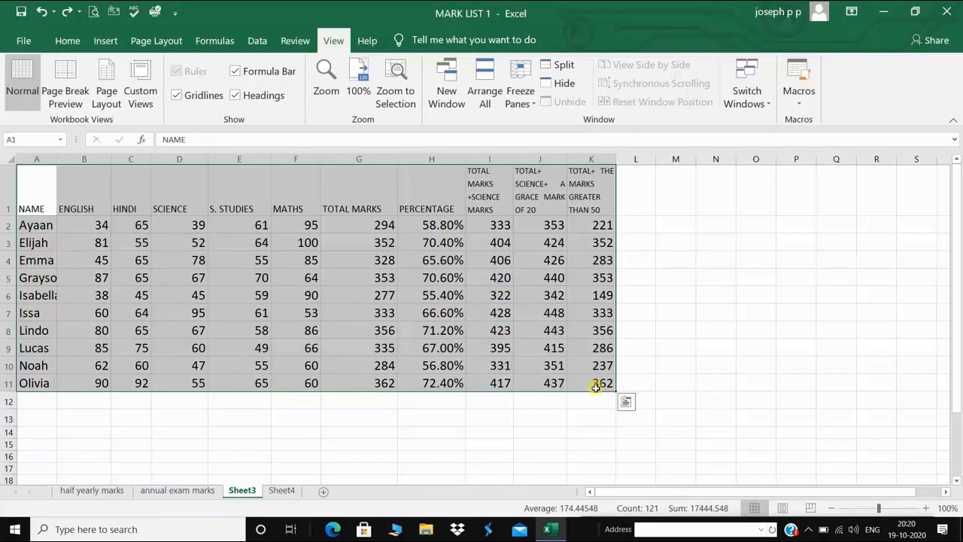
Select A1:K11 and open Format Cells from the Home Format menu, then close it
click(635, 383)
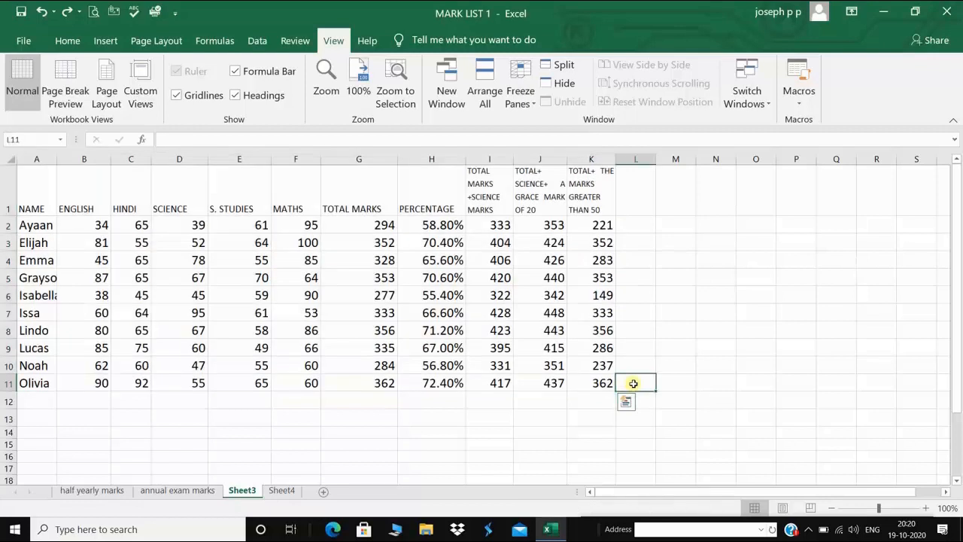
click(36, 193)
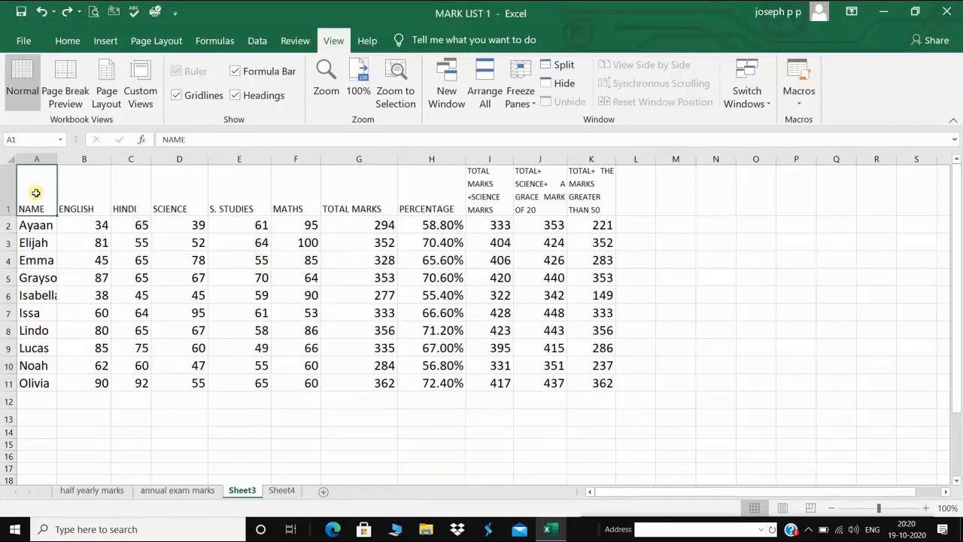
shift+click(603, 382)
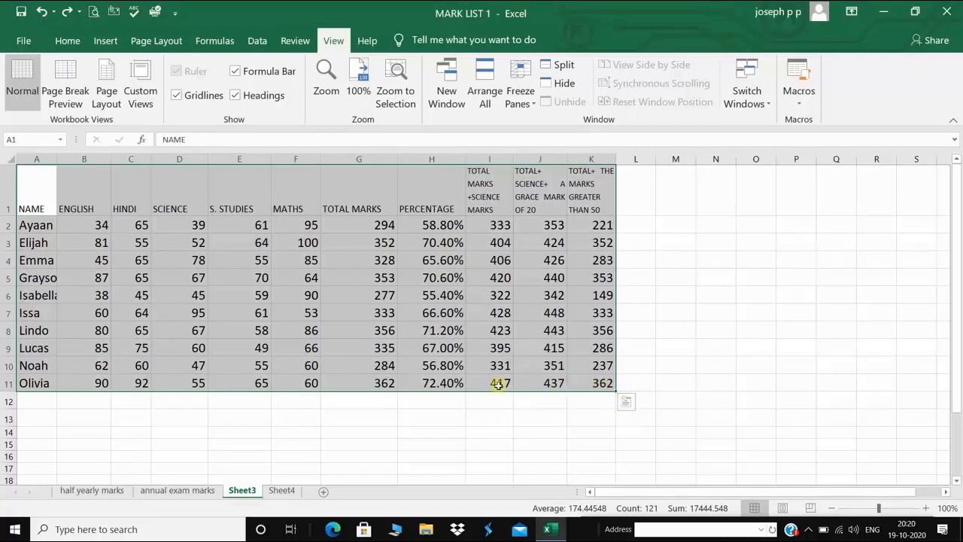
click(68, 39)
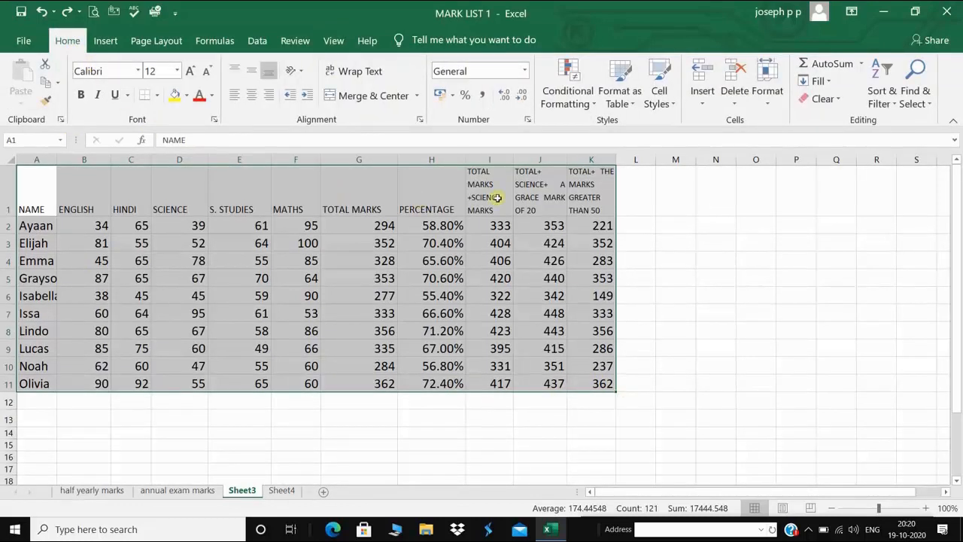
click(767, 101)
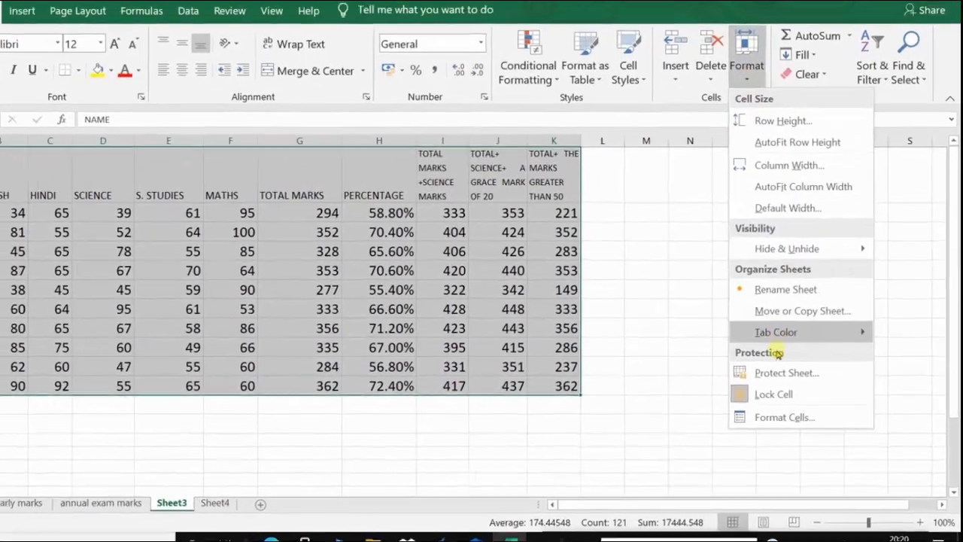
mouse_move(796, 334)
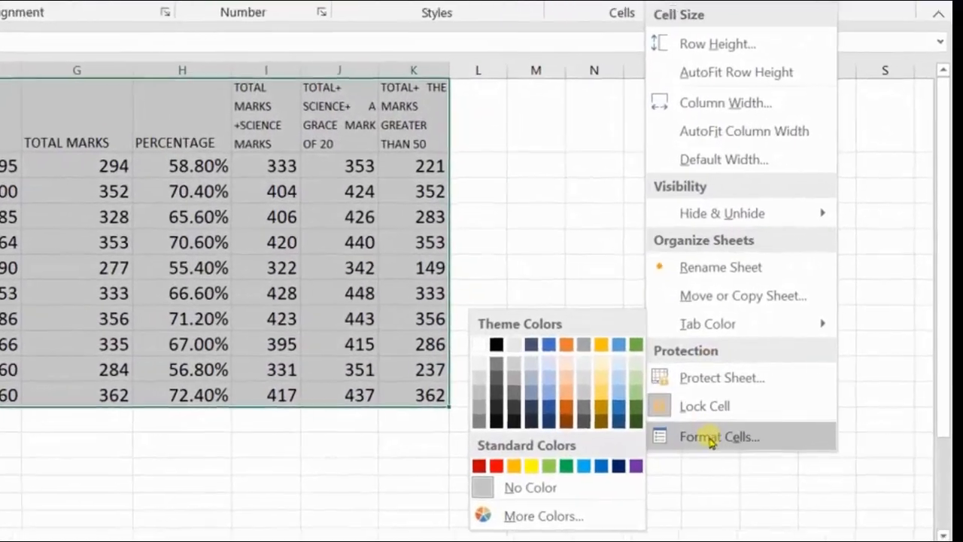
click(695, 442)
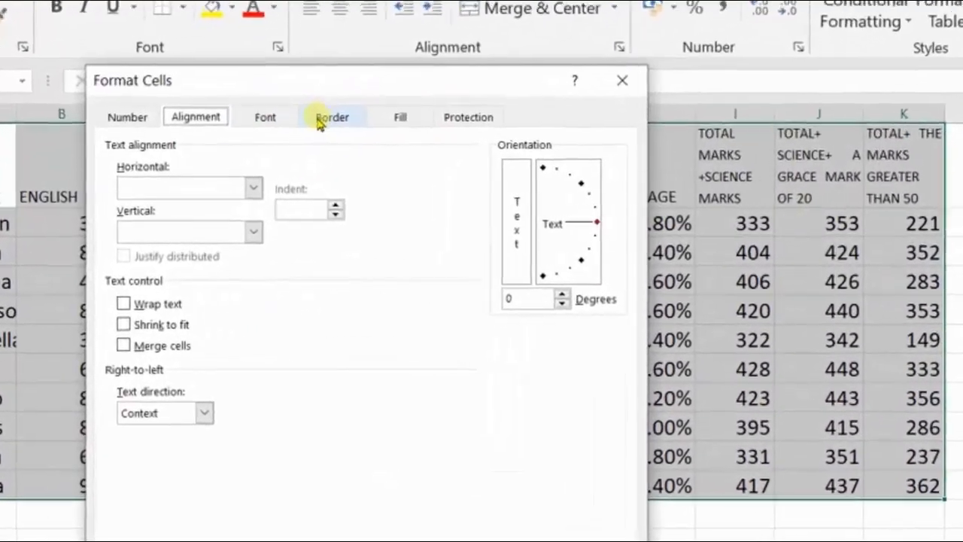
click(654, 71)
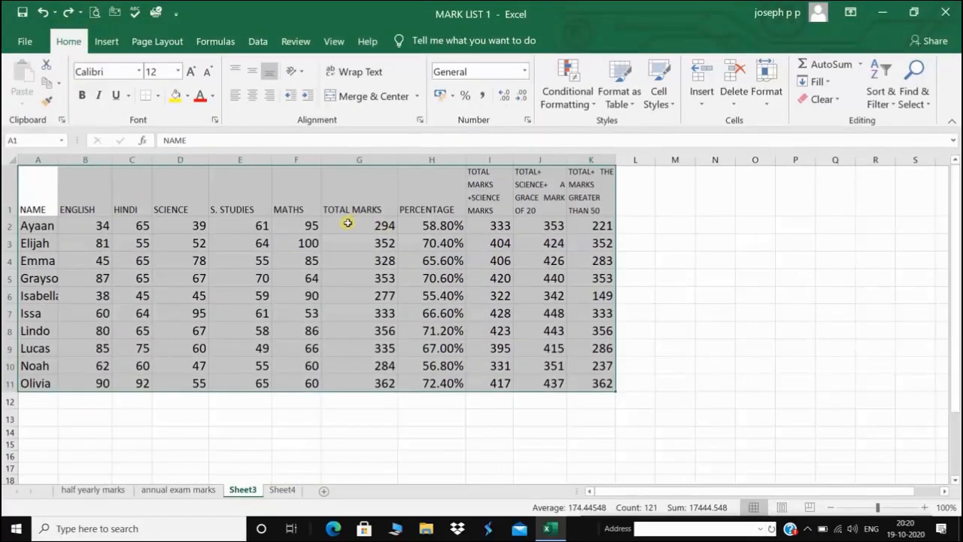
Reopen Format Cells from the table's right-click menu and go to Border settings
right_click(347, 223)
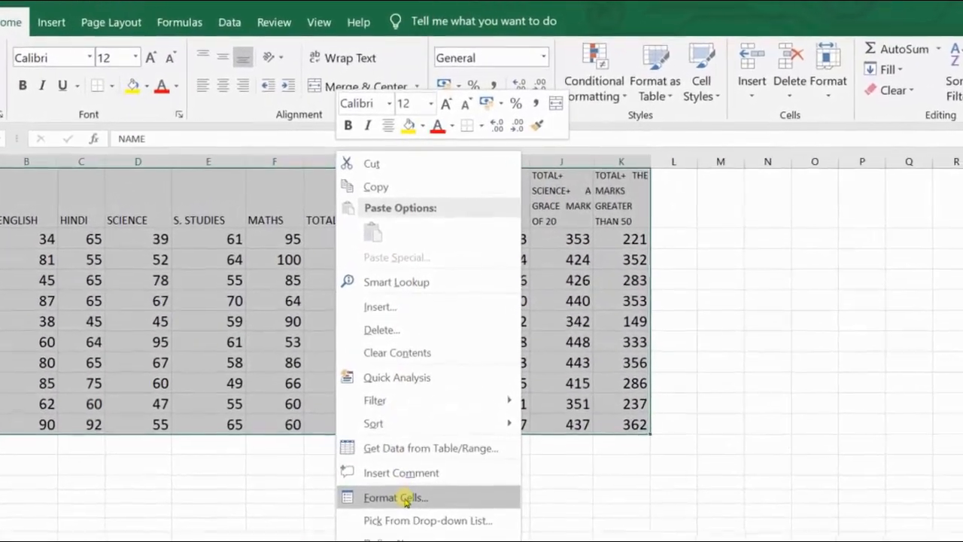
click(395, 497)
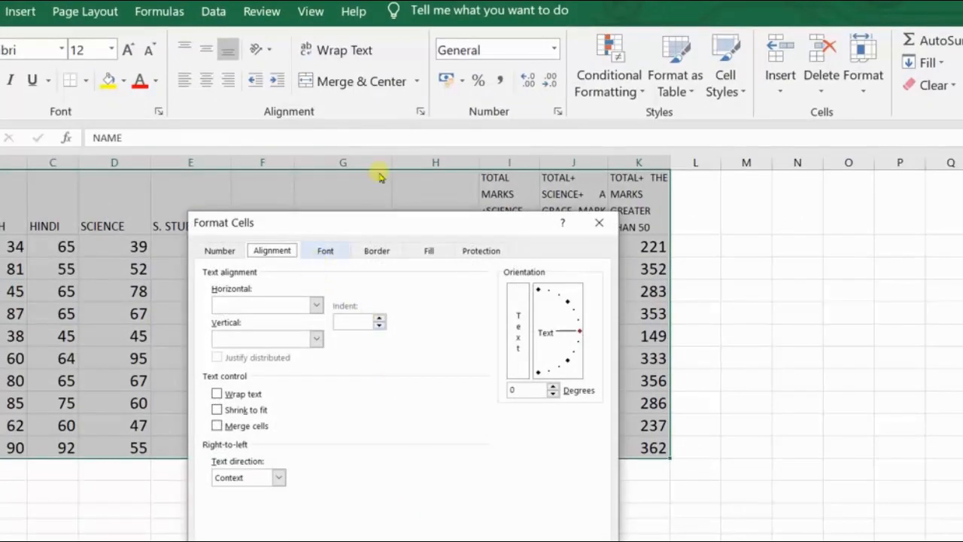
drag(372, 222, 350, 118)
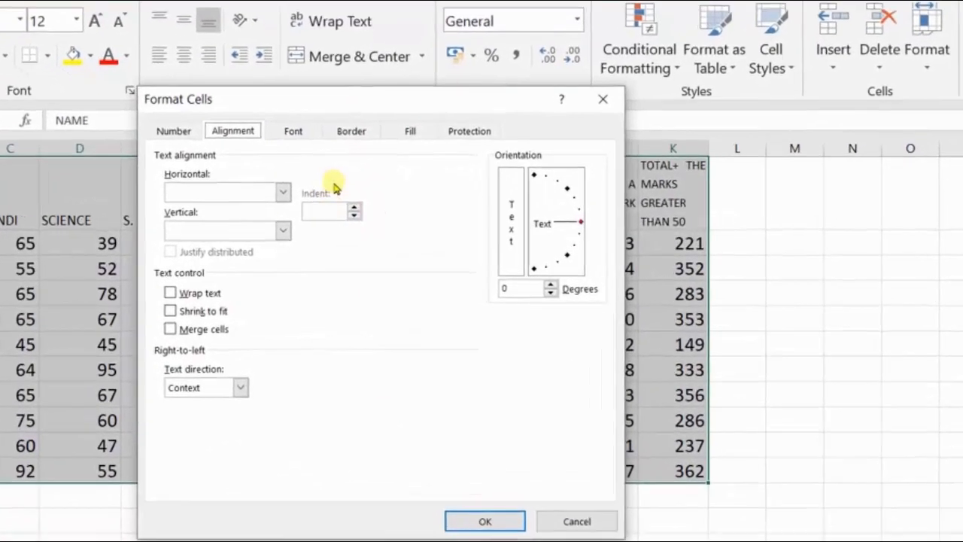
click(351, 131)
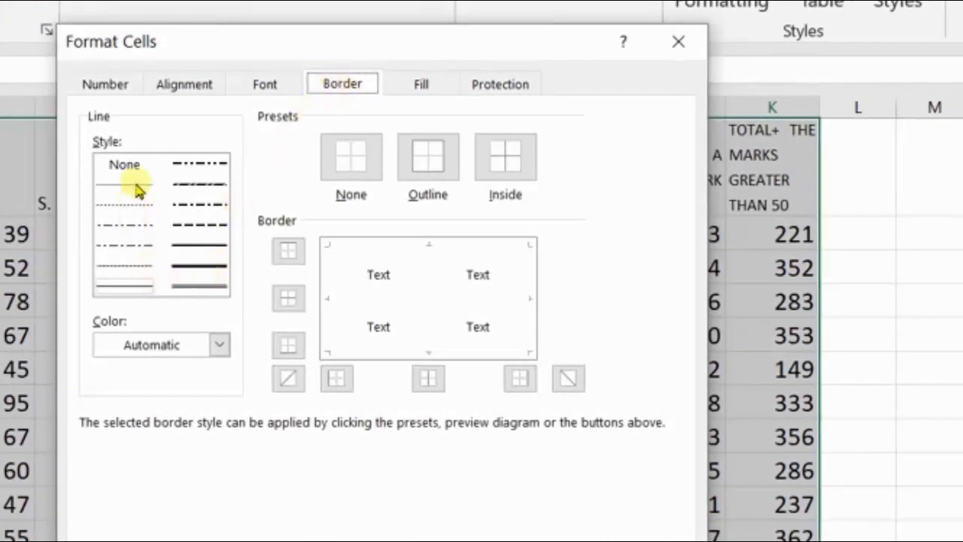
Apply Outline and Inside border presets to A1:K11 and confirm with OK
click(138, 286)
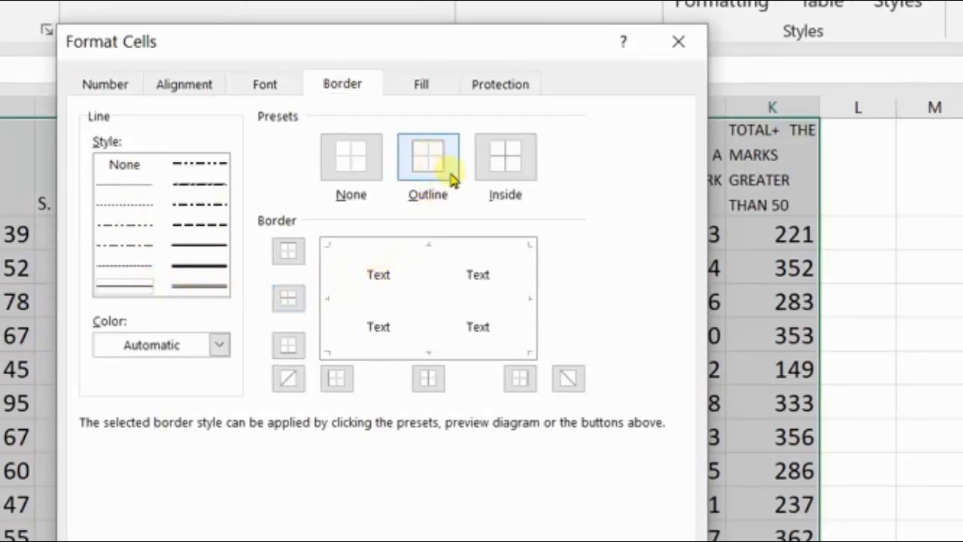
click(427, 169)
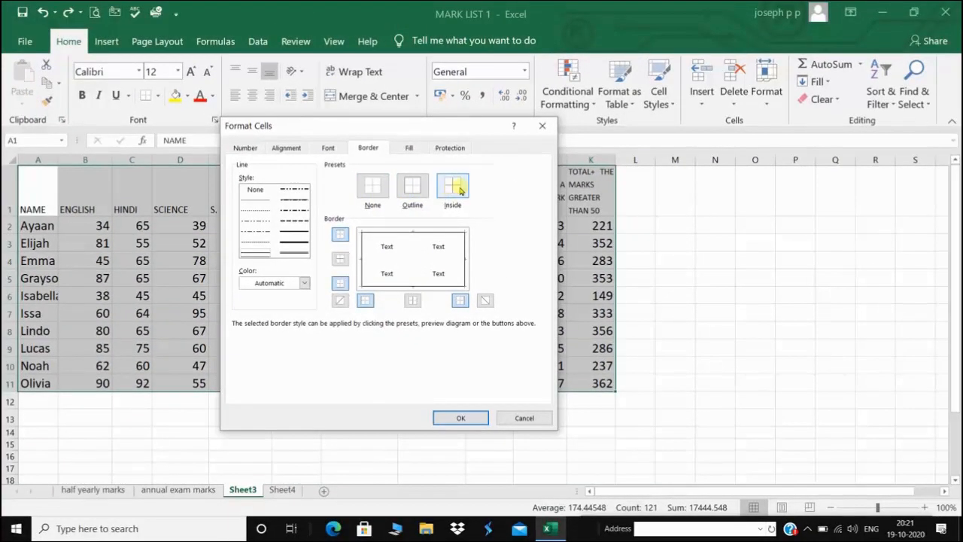
click(454, 190)
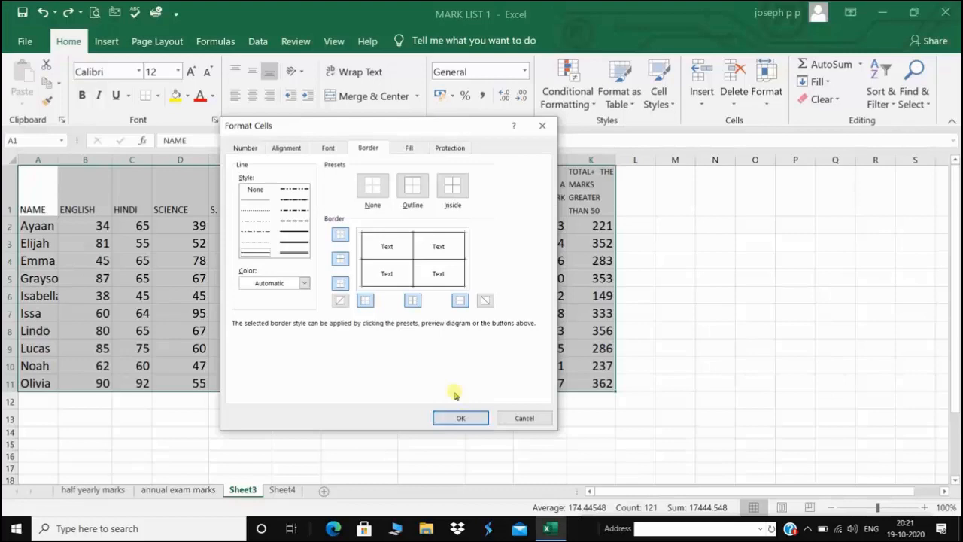
click(378, 190)
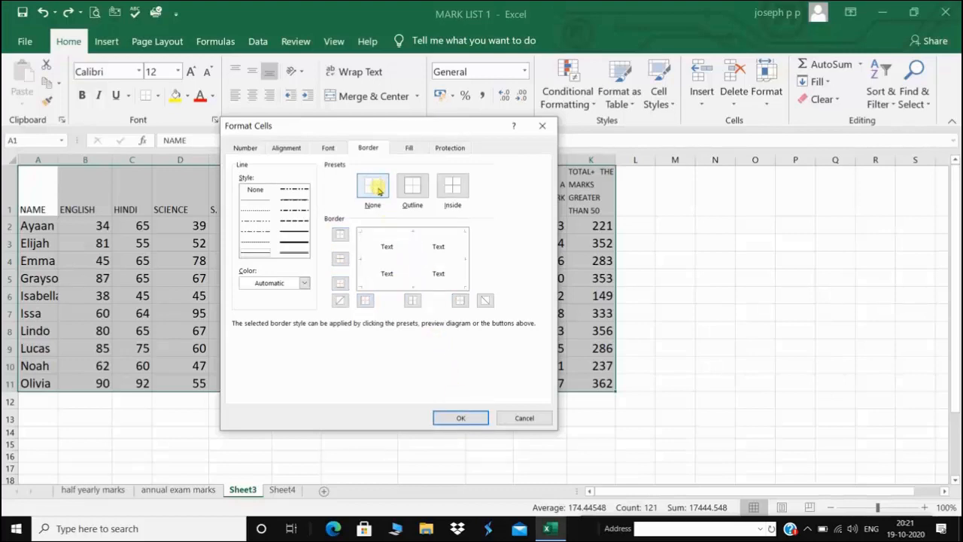
click(411, 188)
click(453, 185)
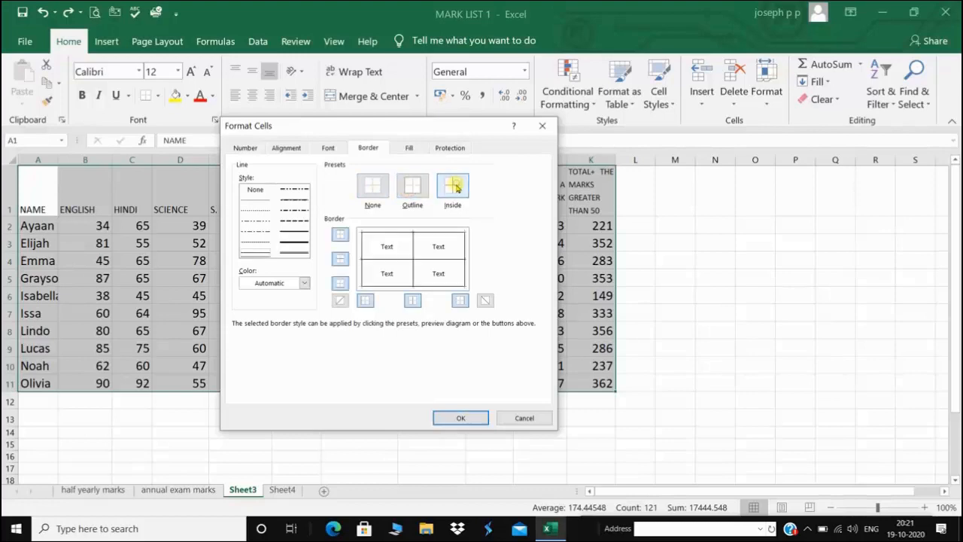
click(460, 416)
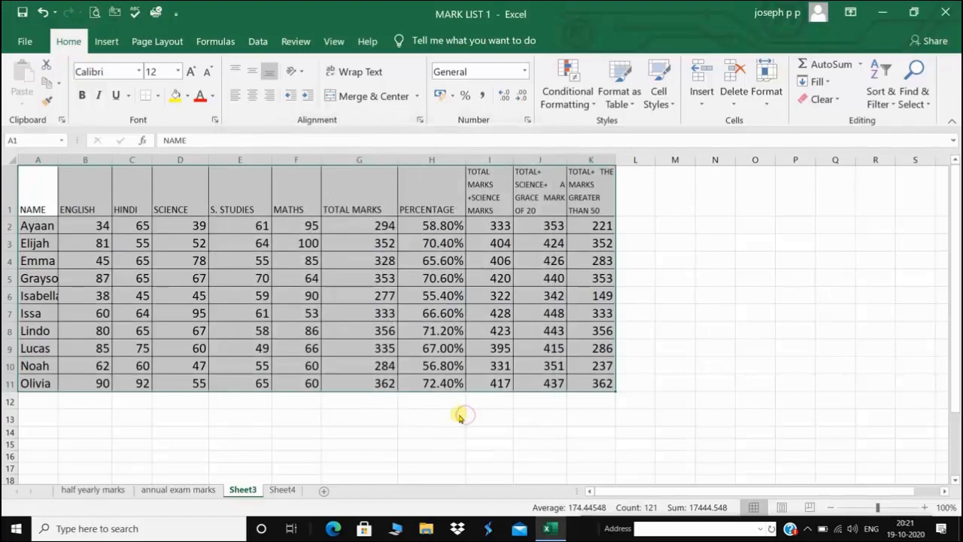
click(754, 343)
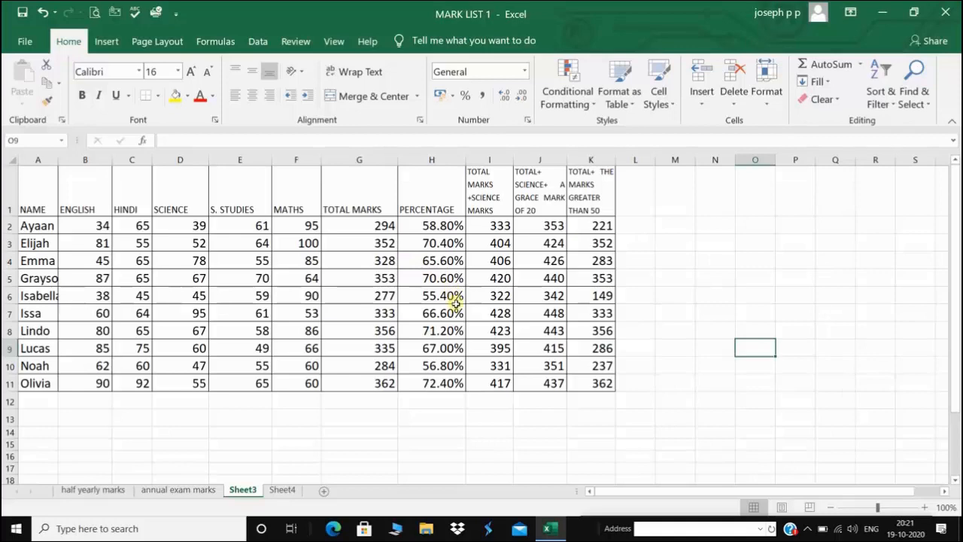
Insert a comment reading 'EXCELLENT' on cell F3, the Maths mark of 100
click(307, 241)
right_click(306, 241)
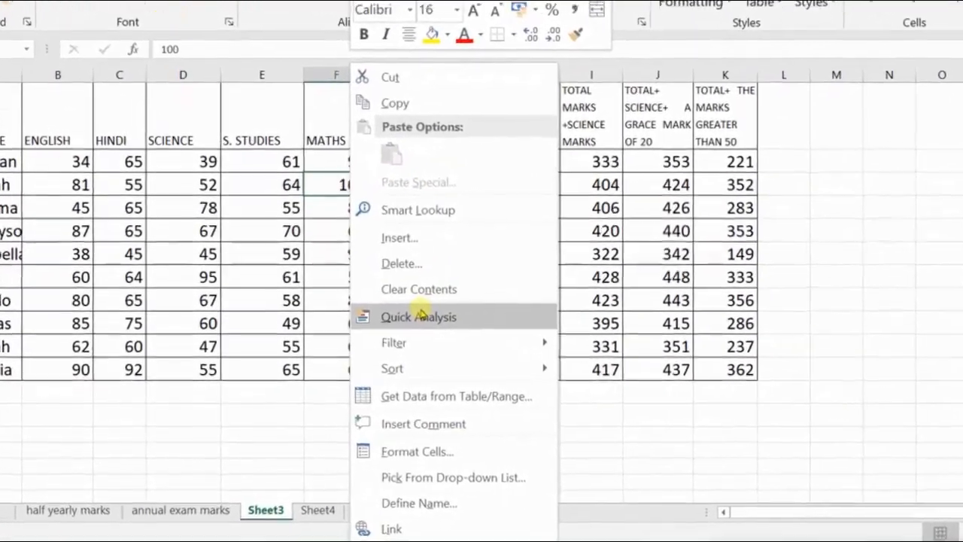
click(476, 424)
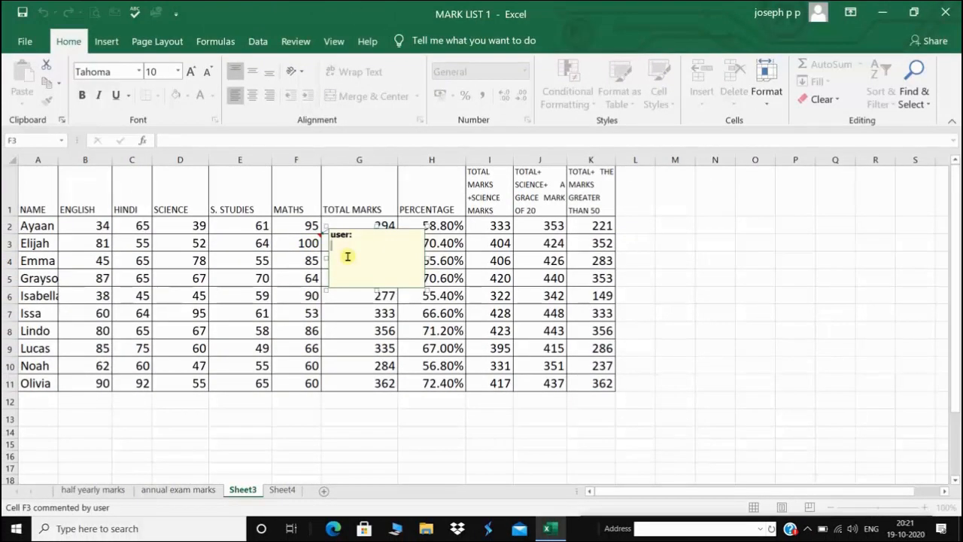
text(EXCELLENT)
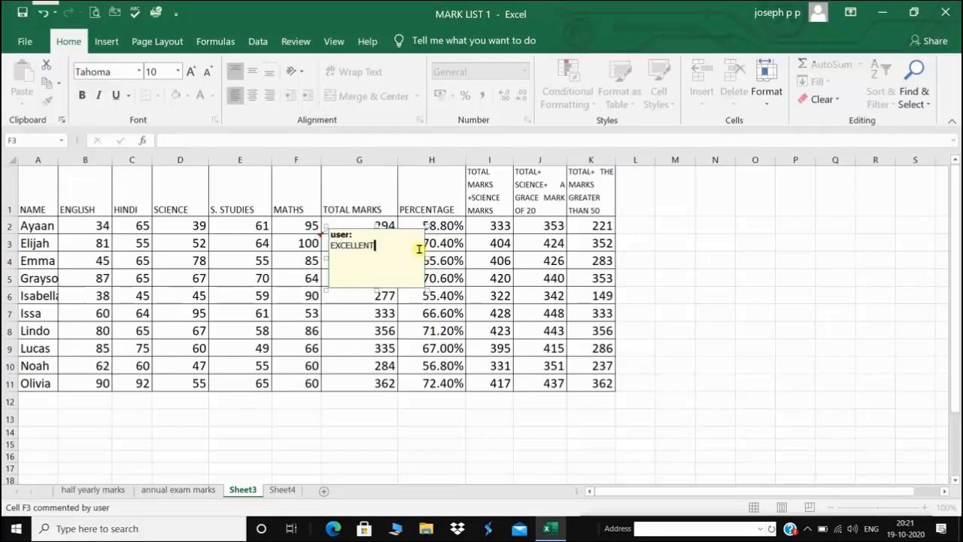
click(673, 261)
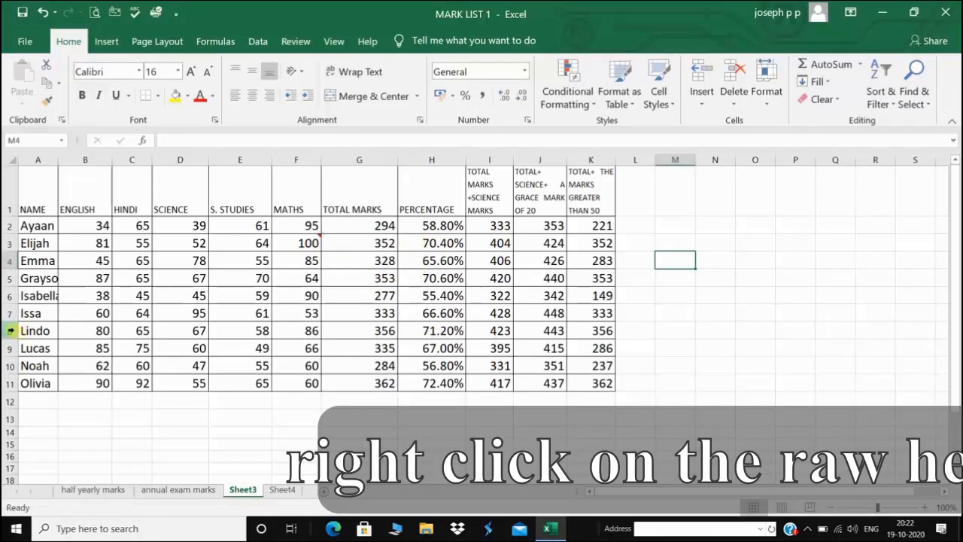
right_click(13, 331)
key(Escape)
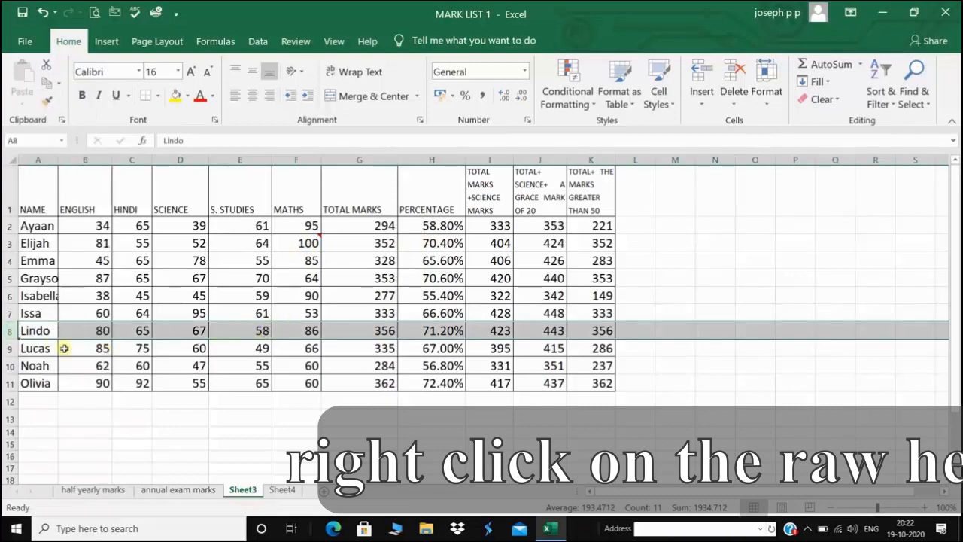
right_click(12, 330)
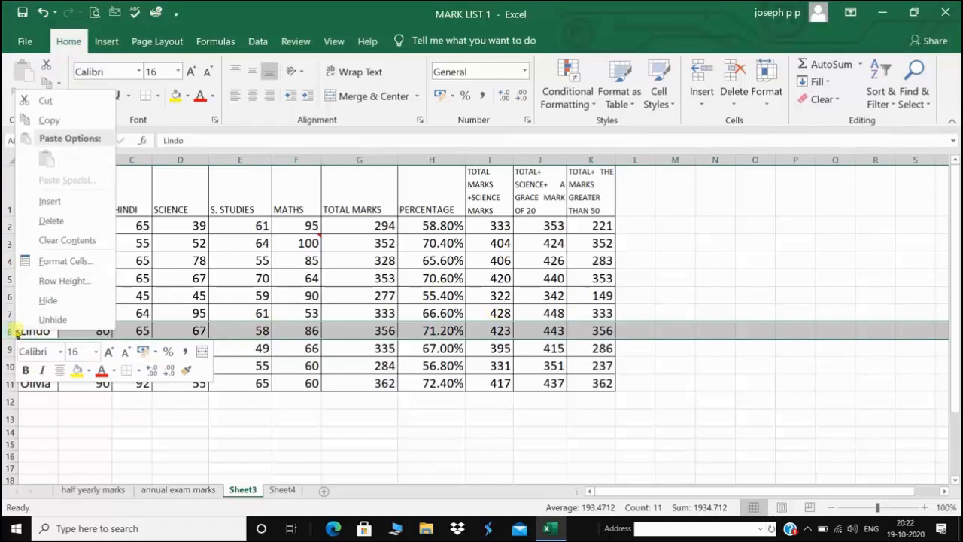
click(50, 202)
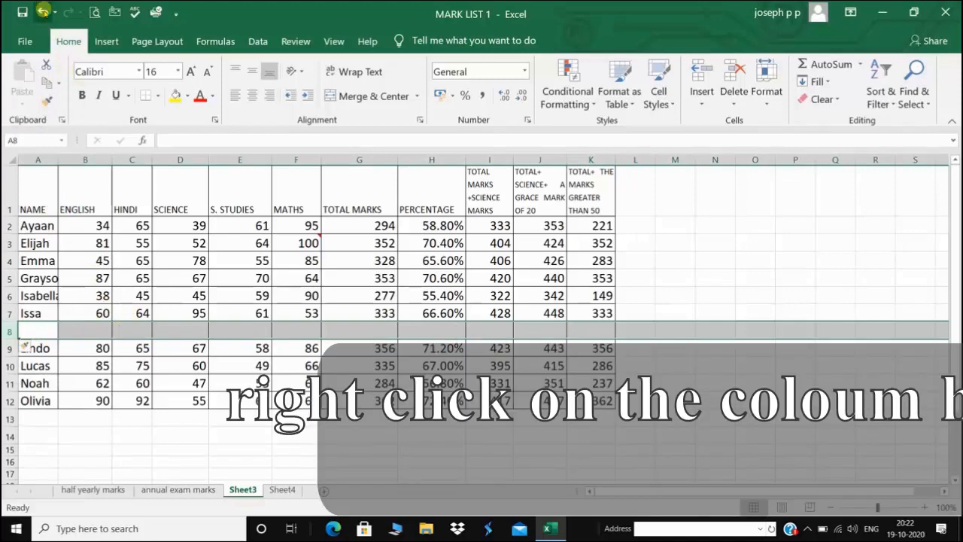
click(43, 12)
click(243, 160)
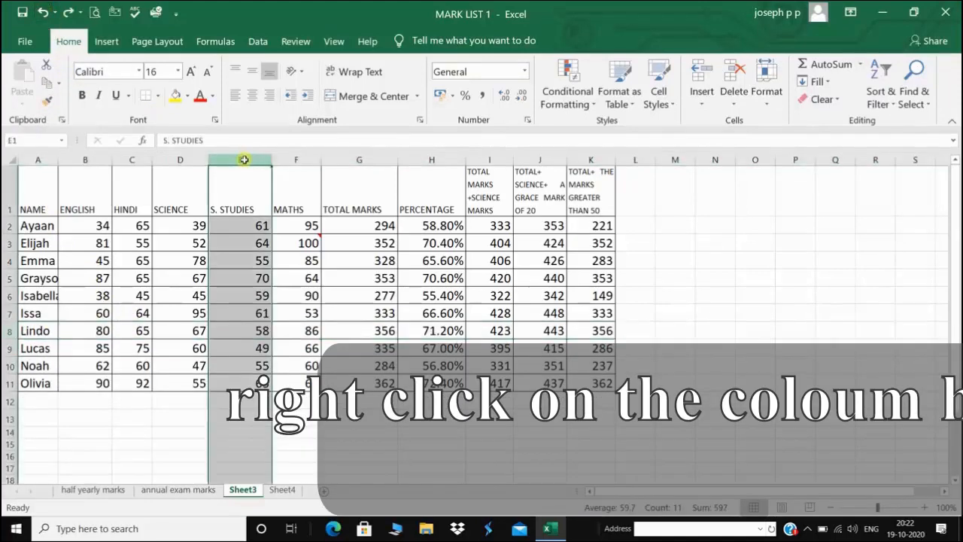
right_click(244, 160)
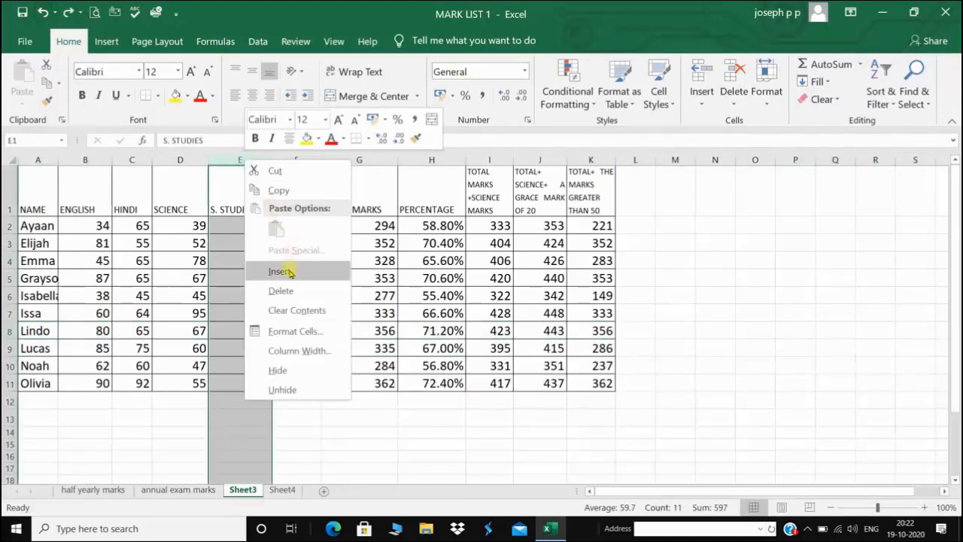
click(280, 271)
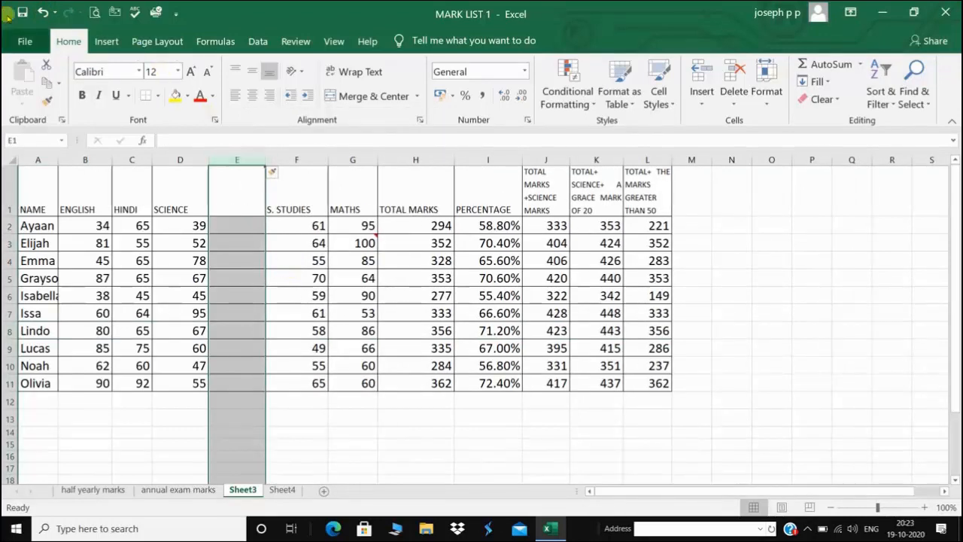
click(43, 11)
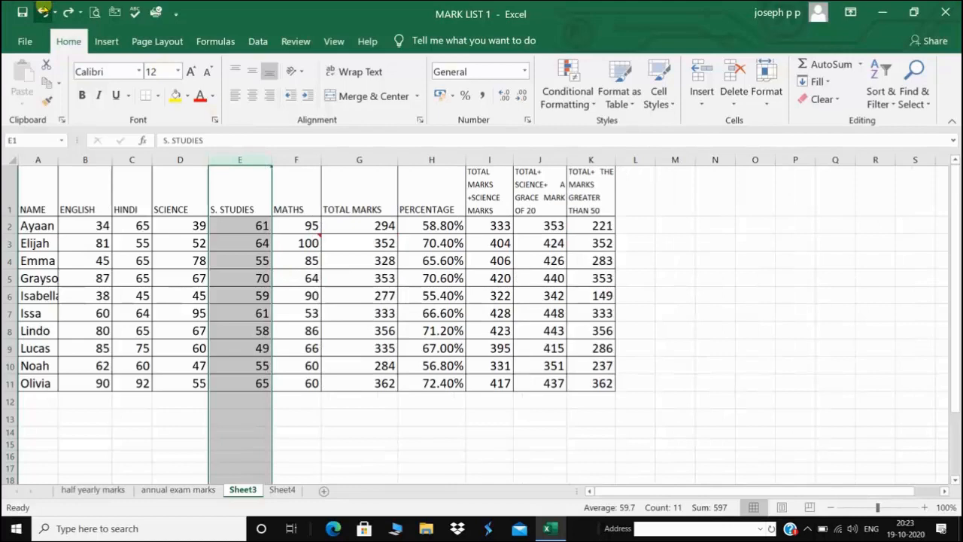
click(692, 355)
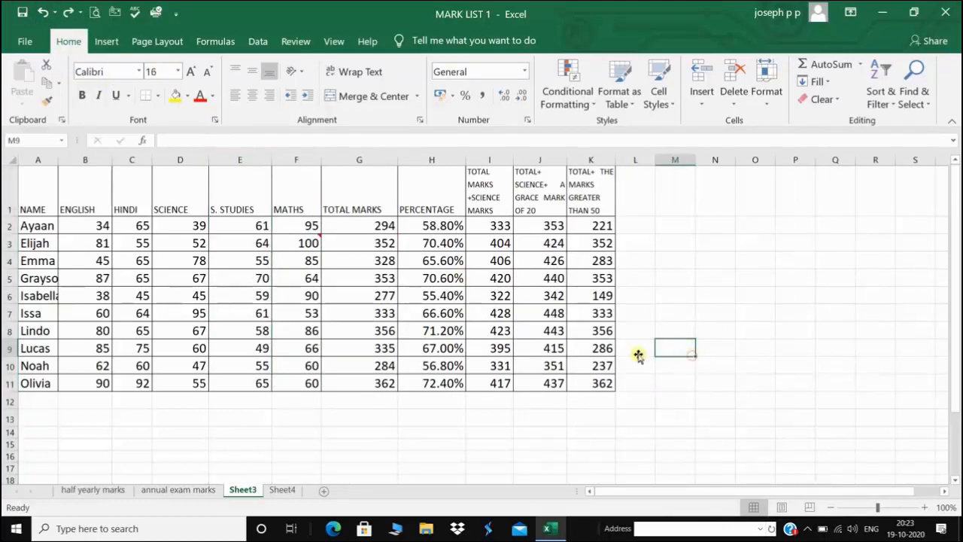
Fill the header row A1:K1 with peach
drag(43, 194, 570, 181)
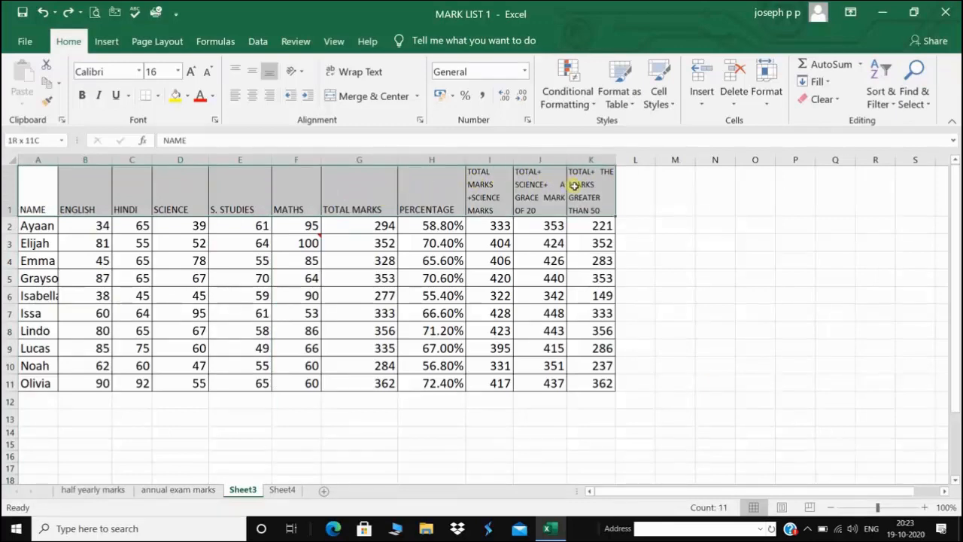
click(187, 97)
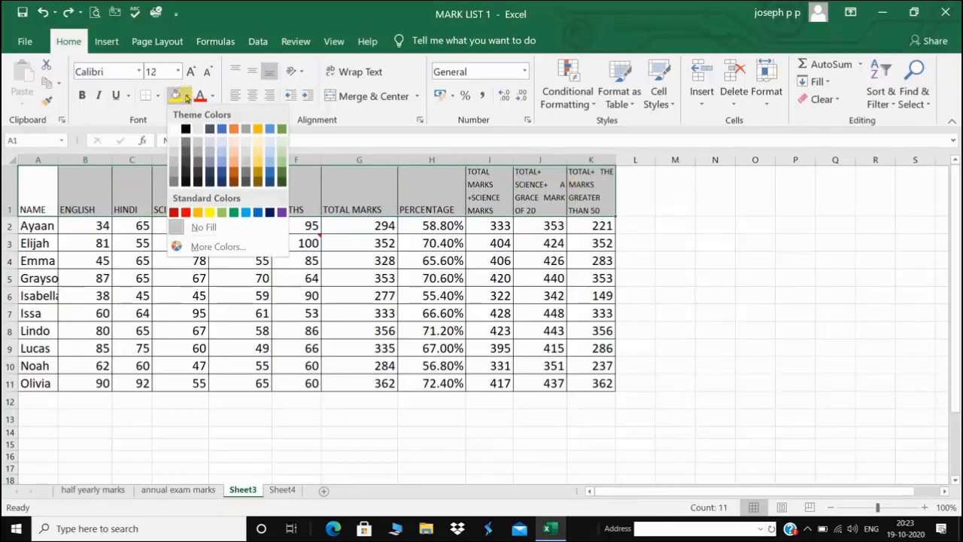
click(234, 141)
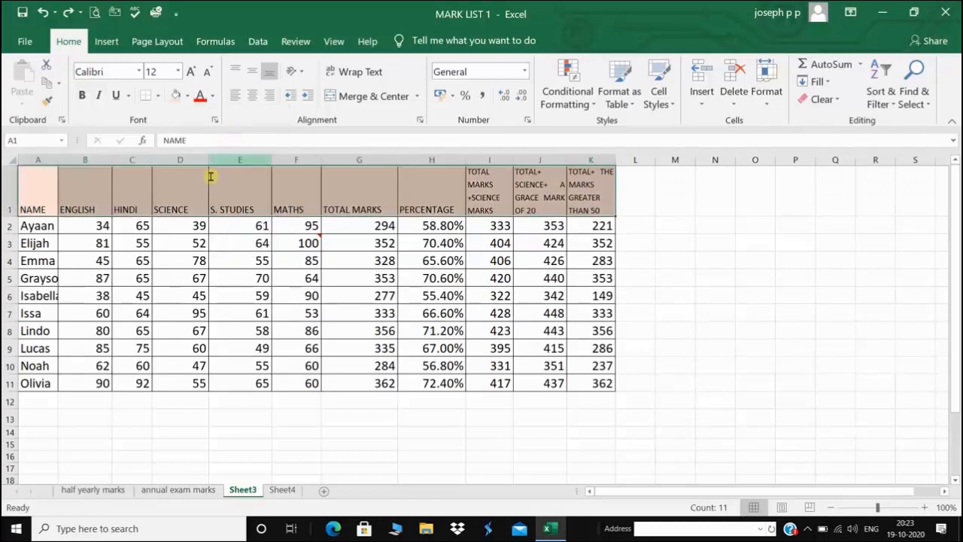
Select the student names in column A, open fill colours, then reselect the NAME column
drag(37, 226, 43, 382)
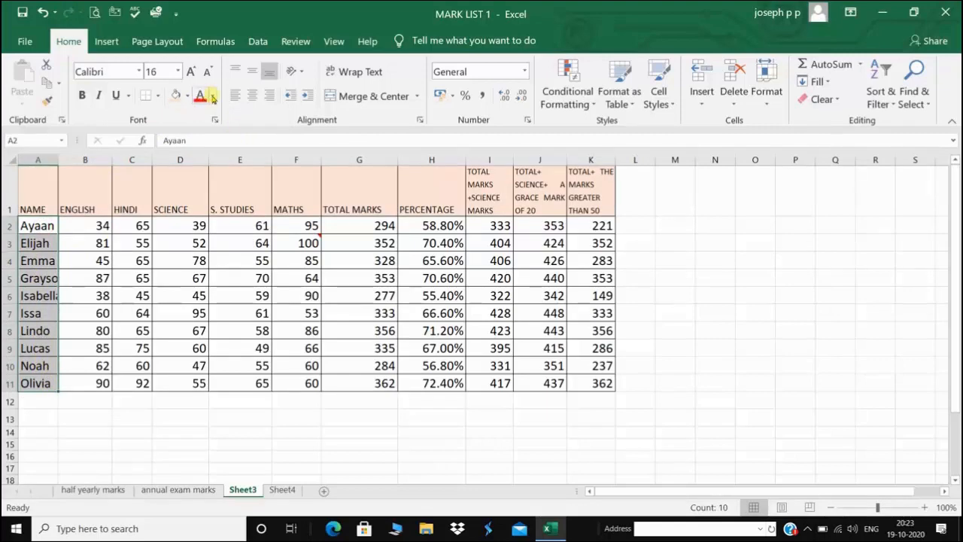
click(187, 96)
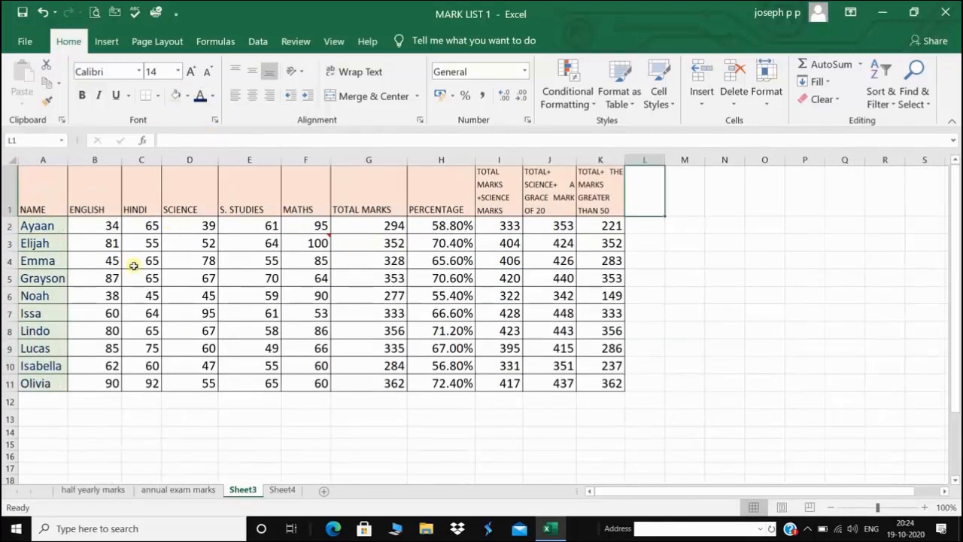
drag(45, 186, 50, 384)
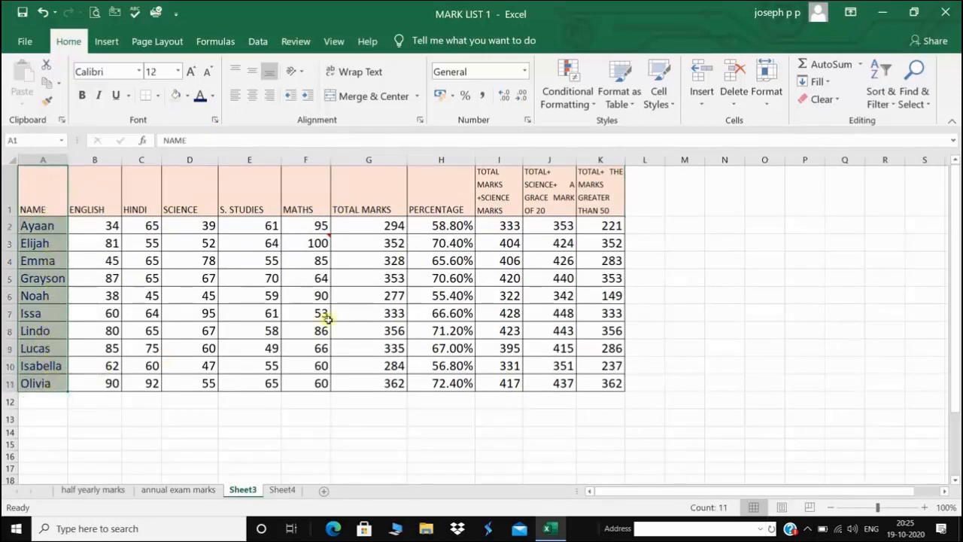
Sort the rows A to Z by name, expanding the selection to whole rows
click(888, 81)
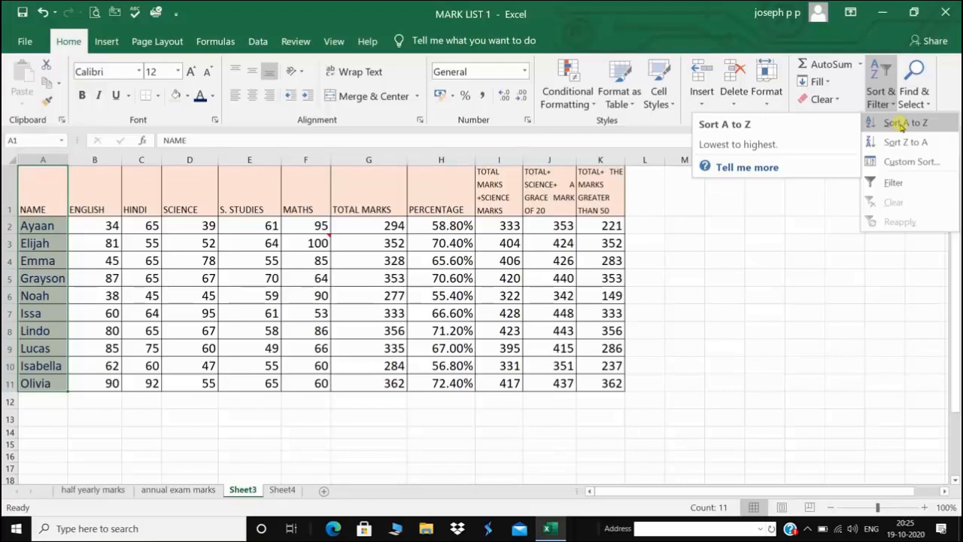
click(901, 124)
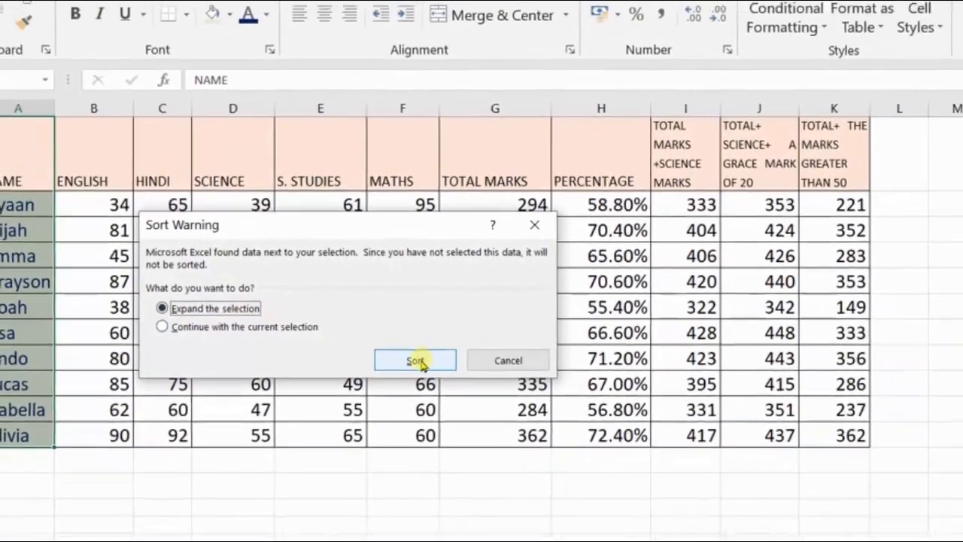
click(506, 385)
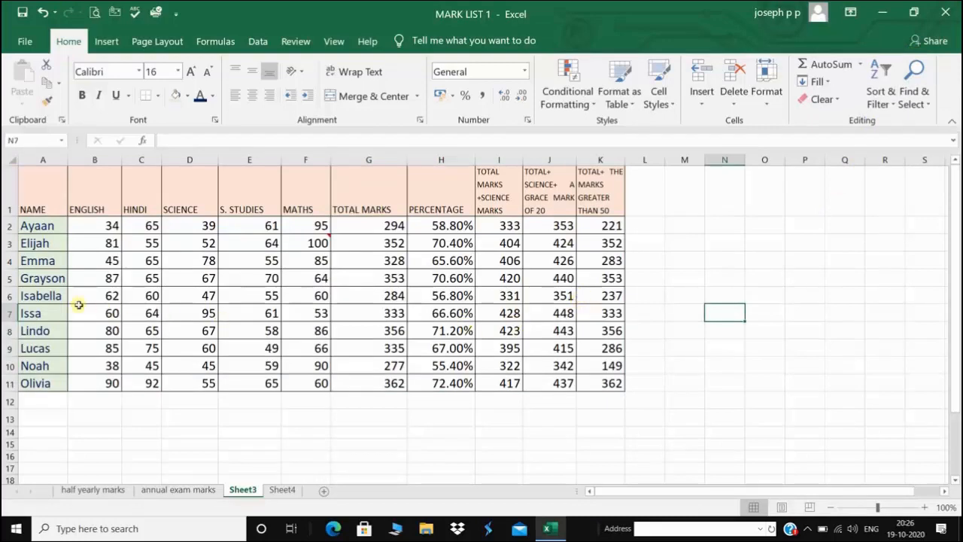
click(44, 312)
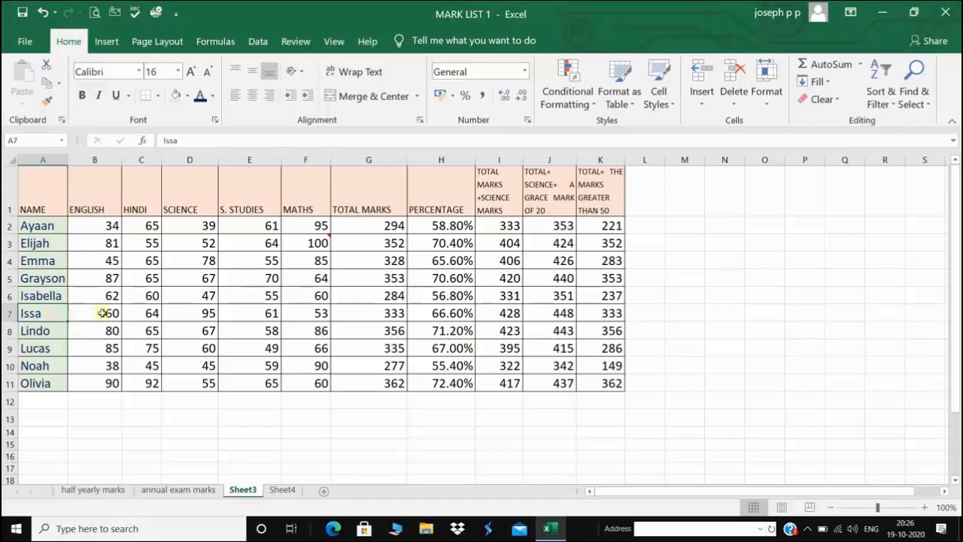
Use Find and Replace to find all cells matching the student's name in A7
click(915, 96)
click(858, 124)
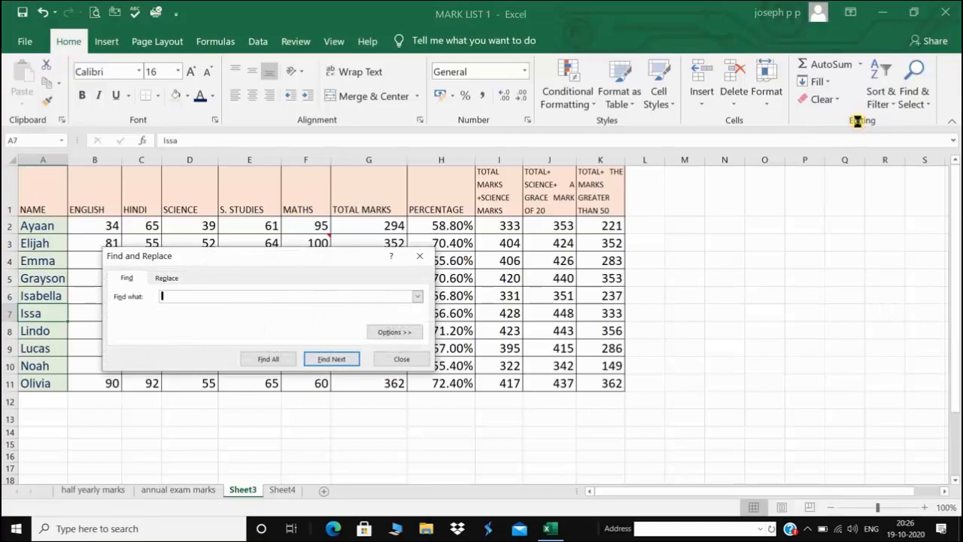
text(ISSA)
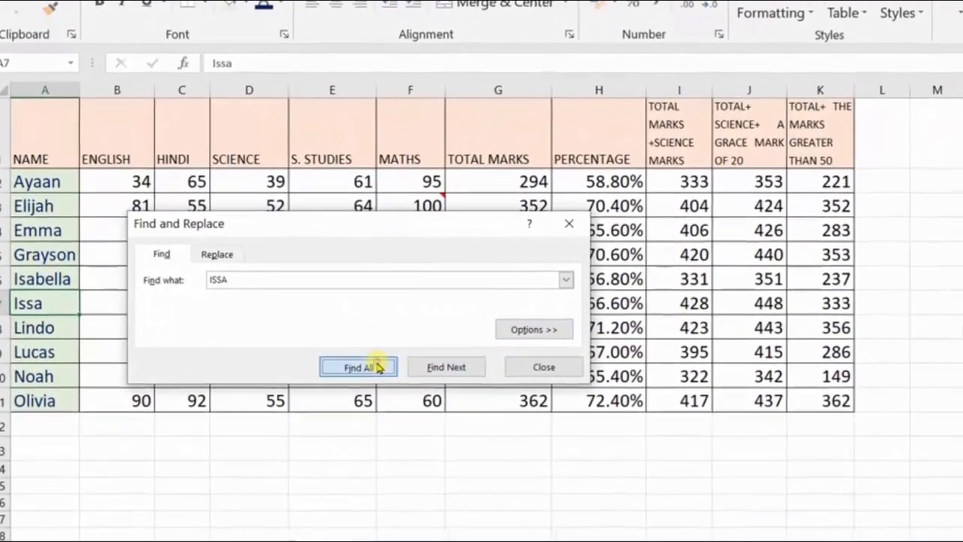
click(367, 366)
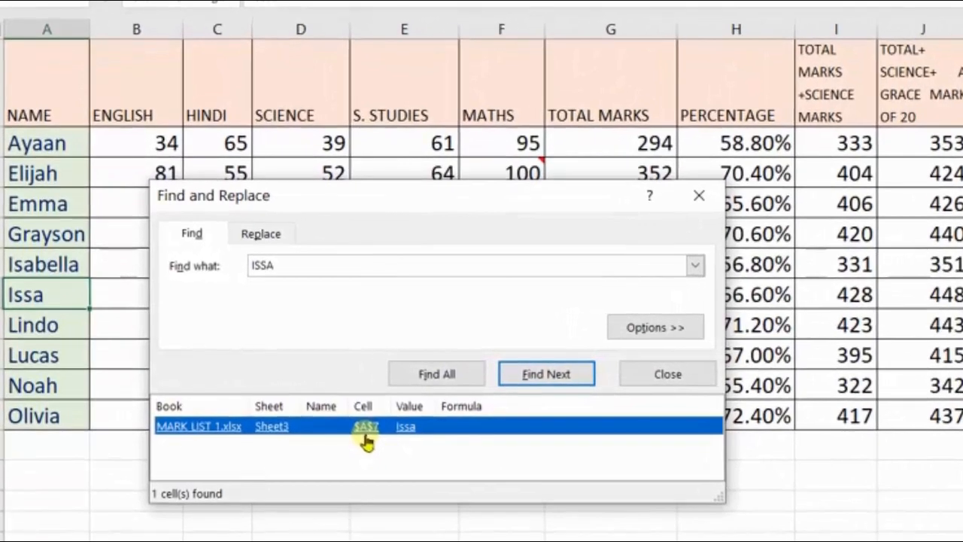
click(55, 293)
click(482, 429)
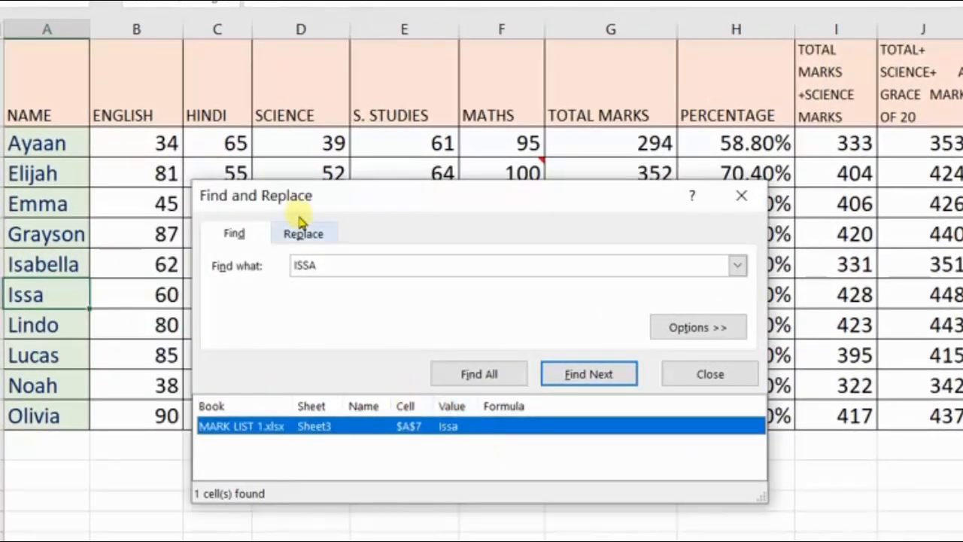
Replace All with the new student name, dismiss the count message and close the dialog
click(318, 235)
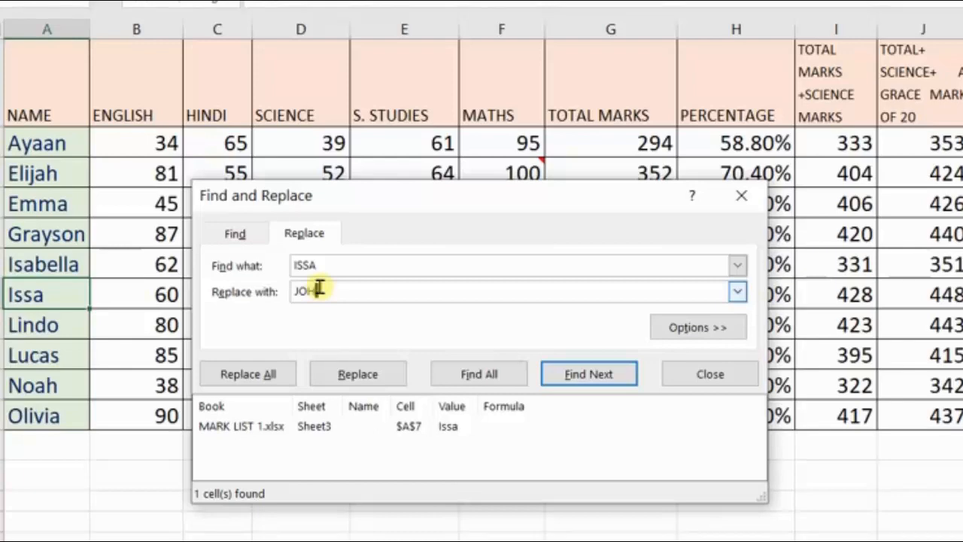
text(an)
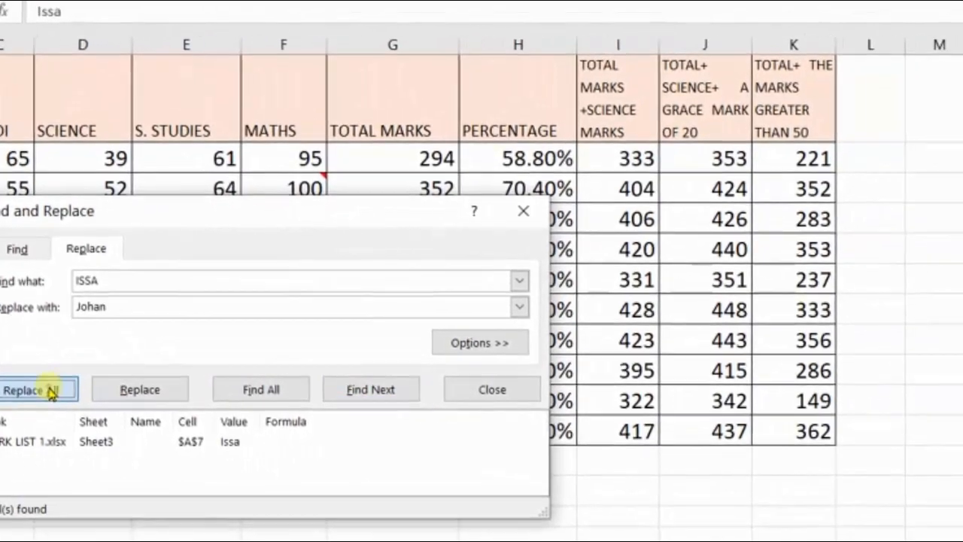
click(95, 387)
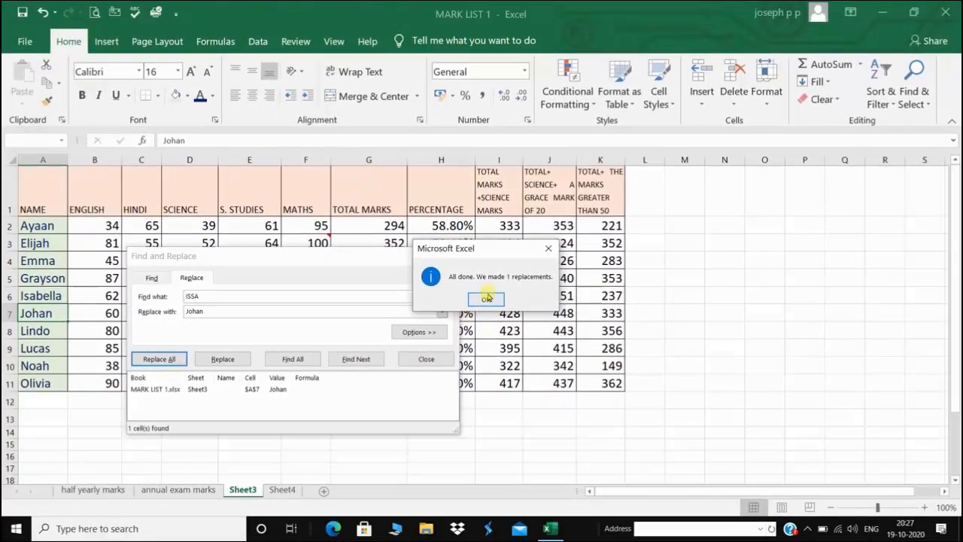
click(486, 299)
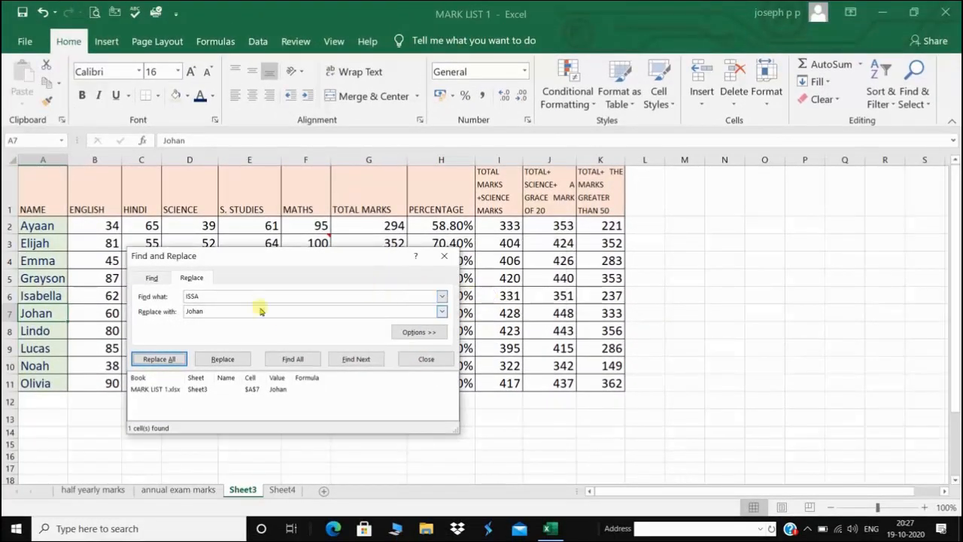
click(426, 359)
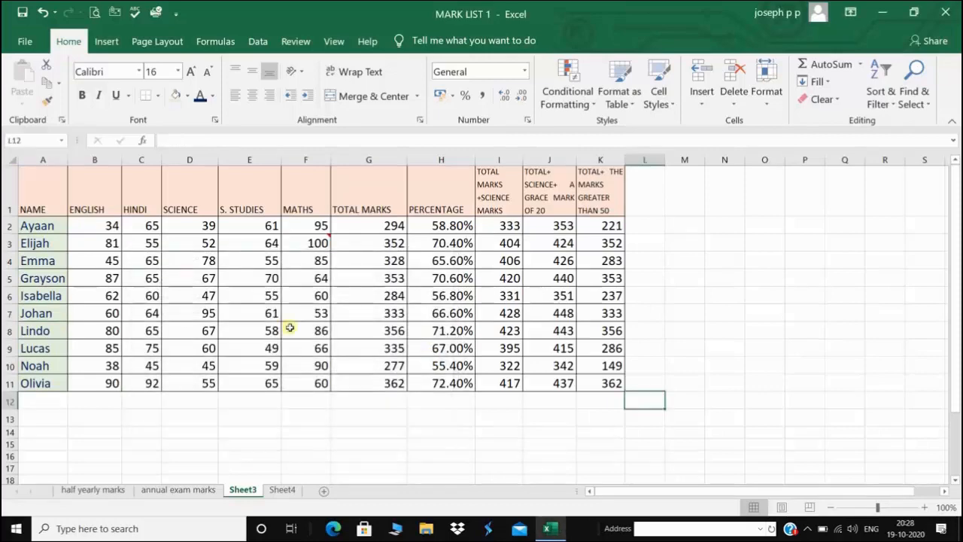
click(6, 225)
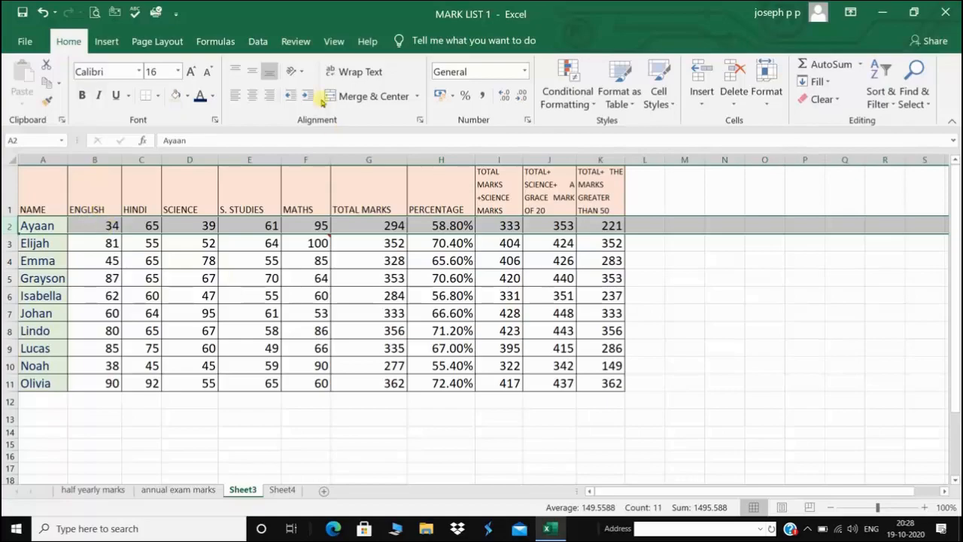
click(333, 41)
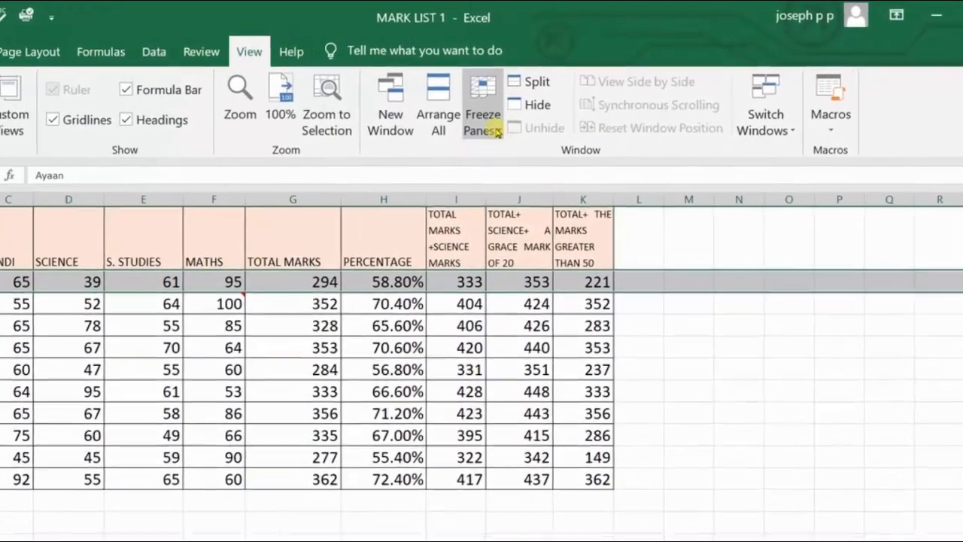
click(495, 131)
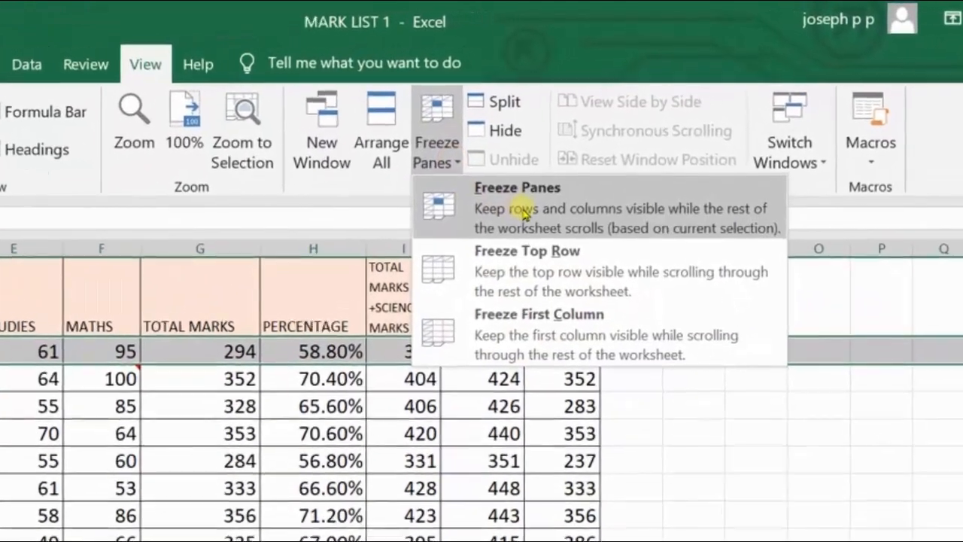
click(524, 214)
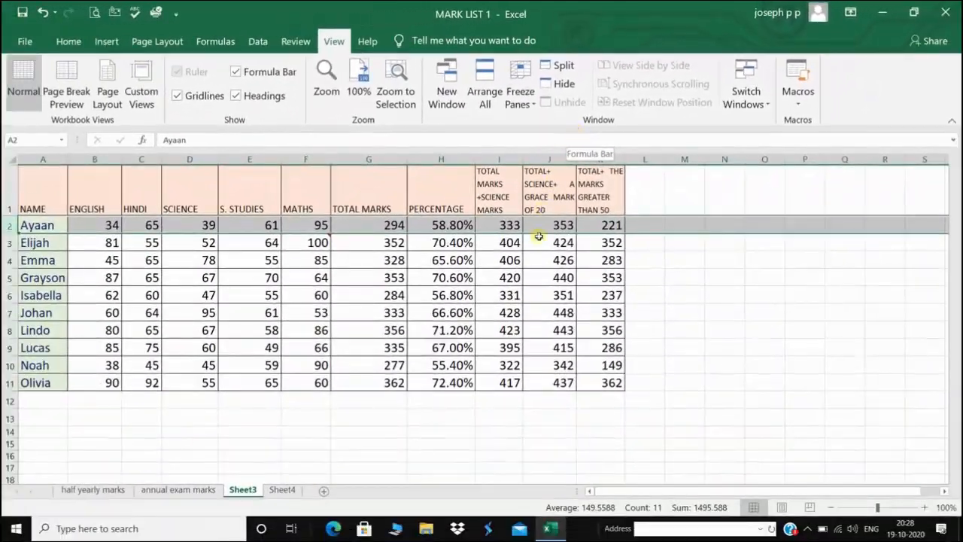
scroll(536, 252, down, 2)
scroll(532, 258, up, 1)
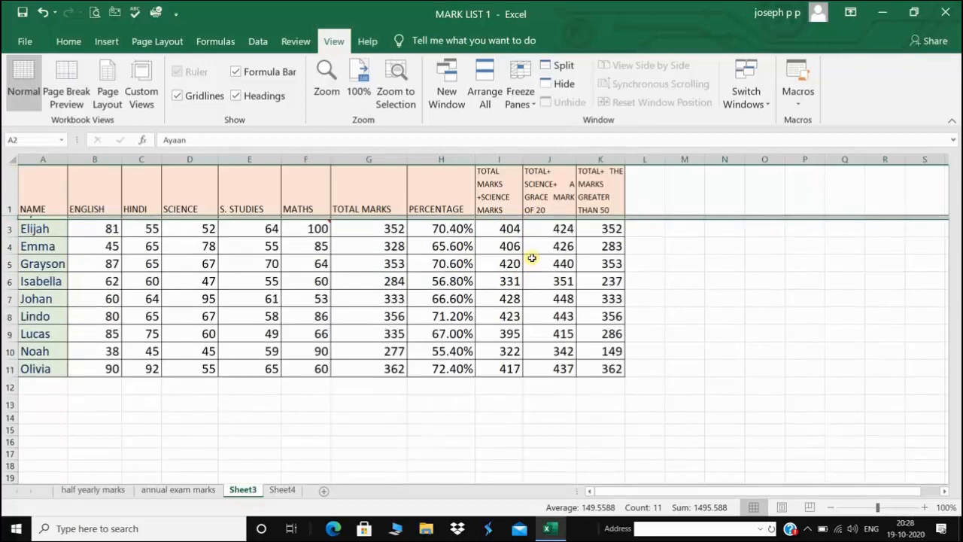
scroll(531, 258, up, 1)
scroll(531, 258, down, 2)
scroll(532, 258, up, 2)
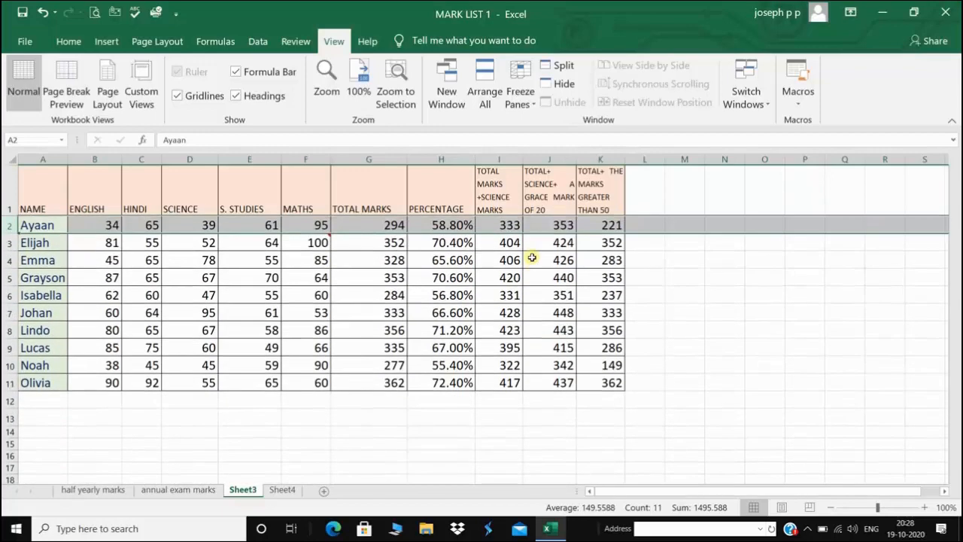
scroll(532, 258, down, 2)
scroll(531, 257, up, 2)
click(519, 96)
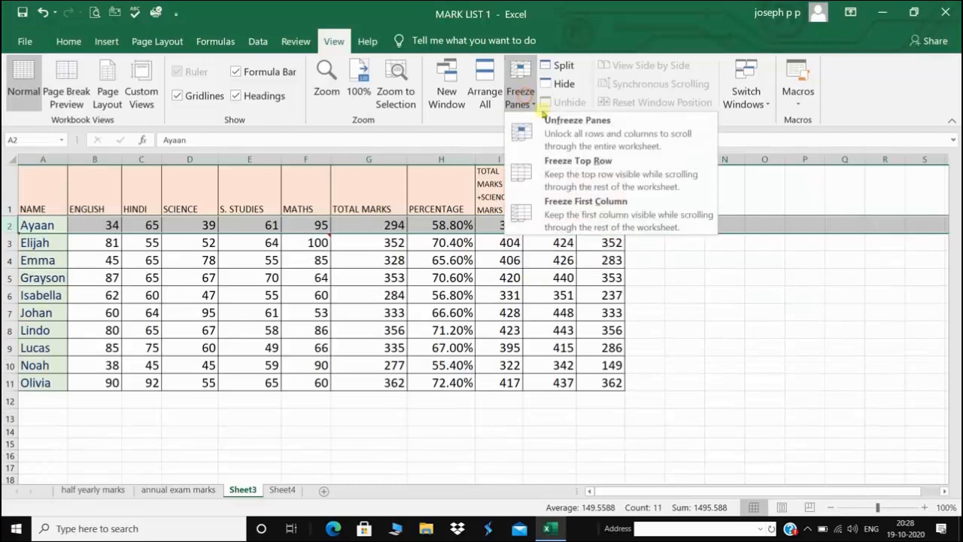
click(569, 125)
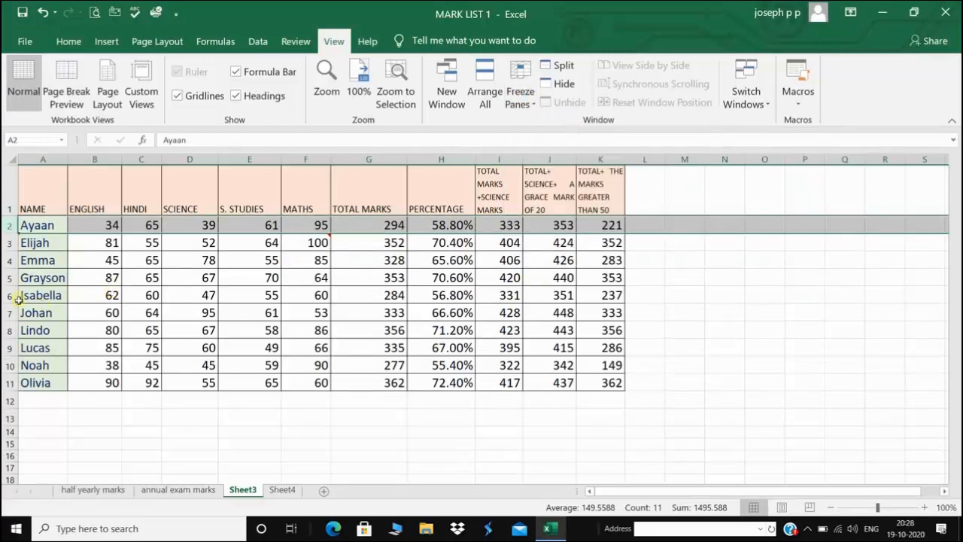
click(13, 278)
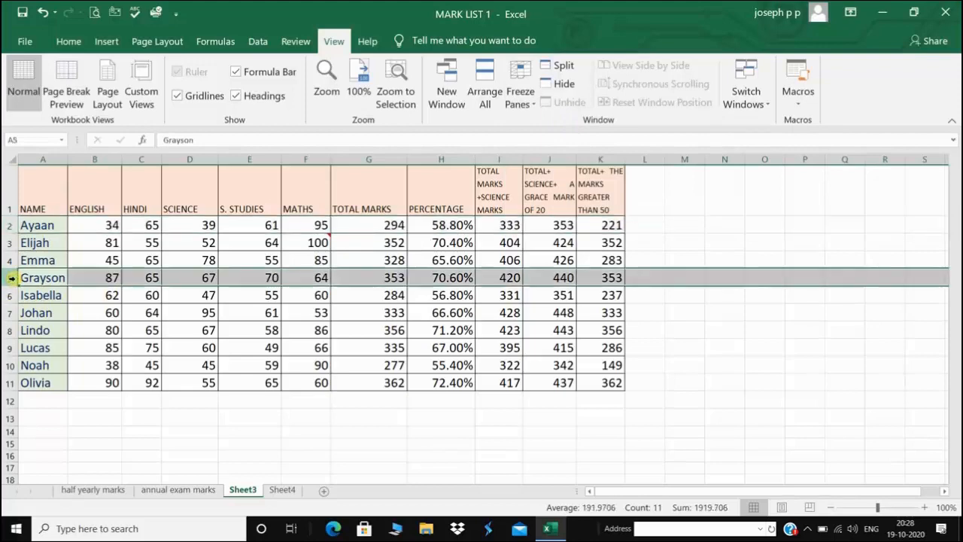
click(519, 96)
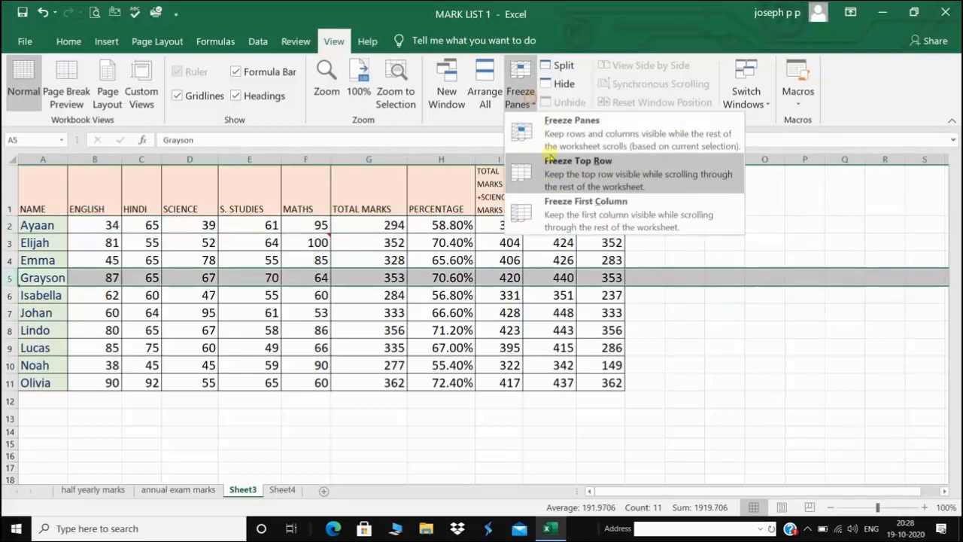
click(569, 126)
click(36, 352)
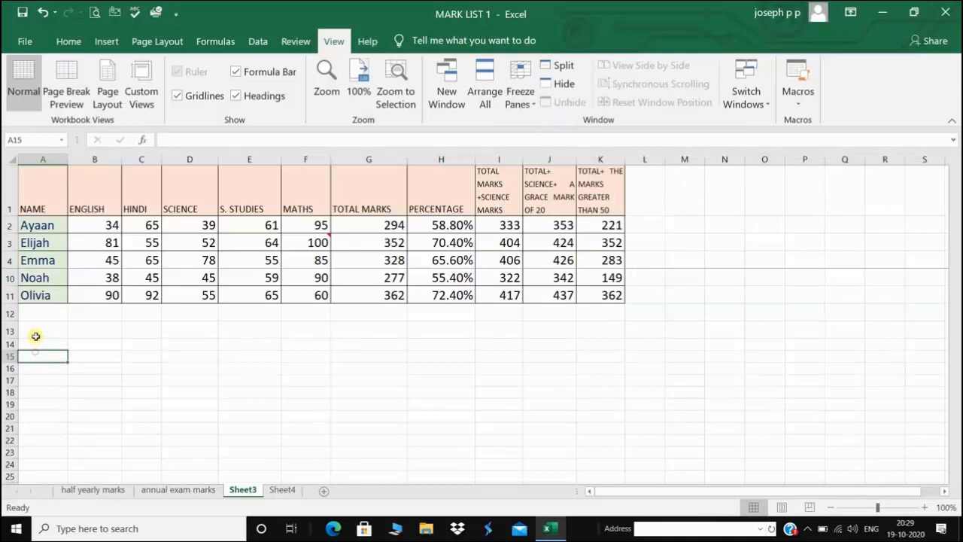
drag(43, 311, 351, 474)
scroll(275, 338, up, 5)
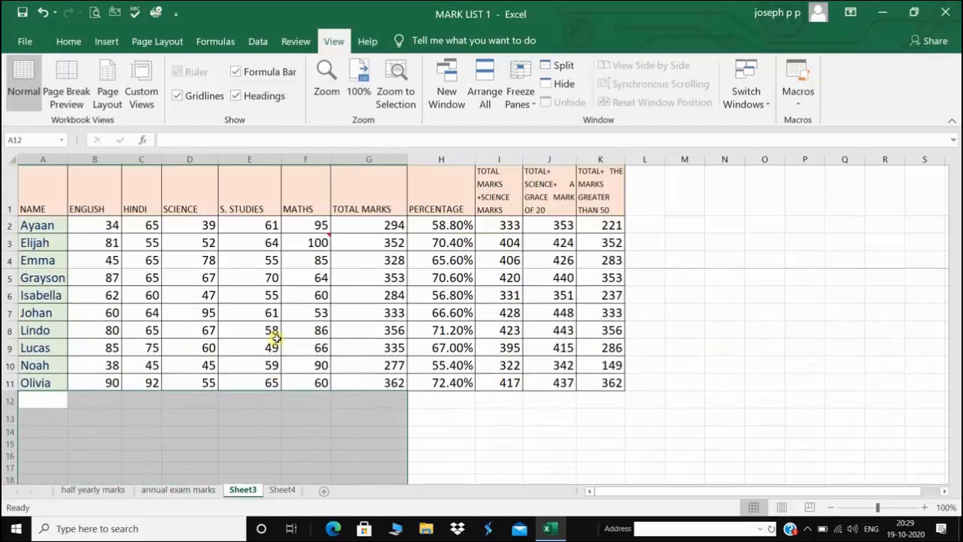
click(521, 92)
click(558, 133)
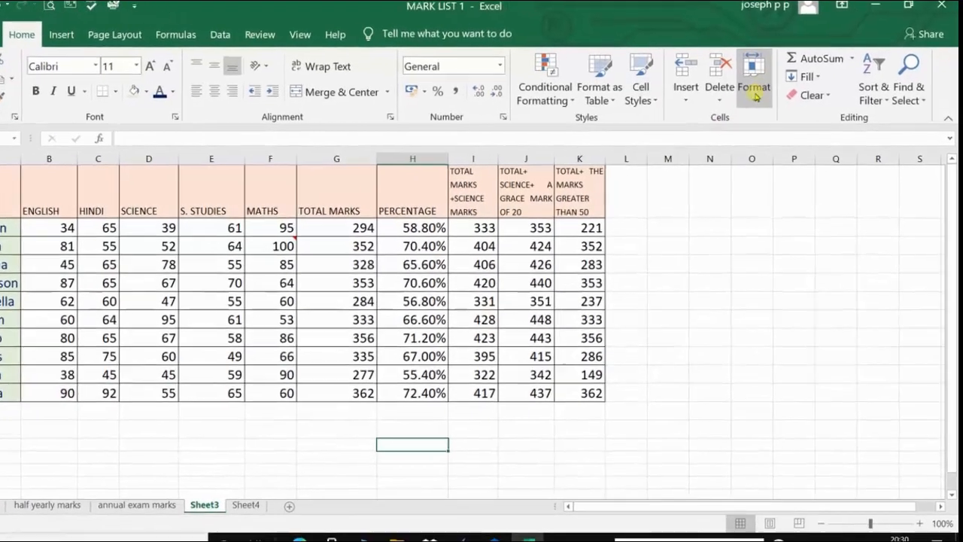
Protect the sheet via Format > Protect Sheet, entering and confirming a password
click(767, 97)
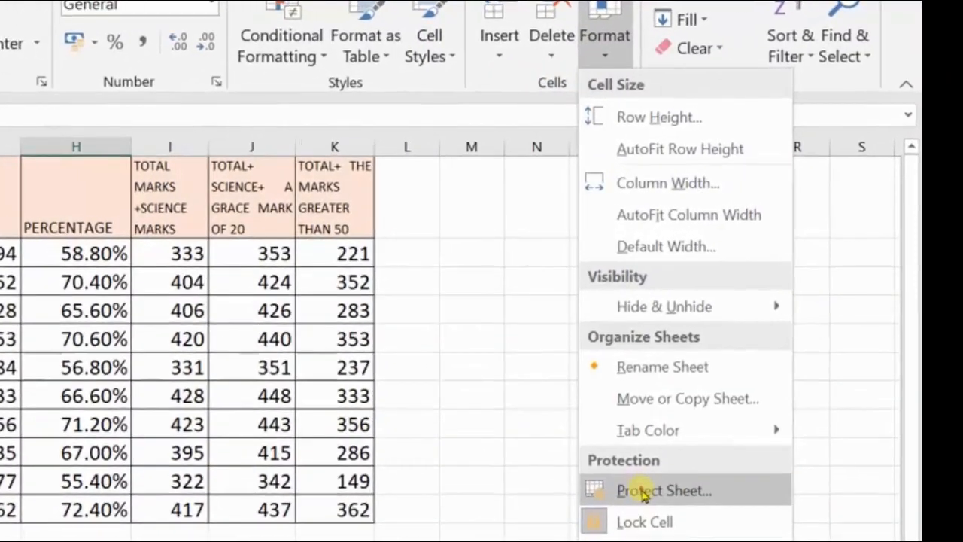
click(643, 491)
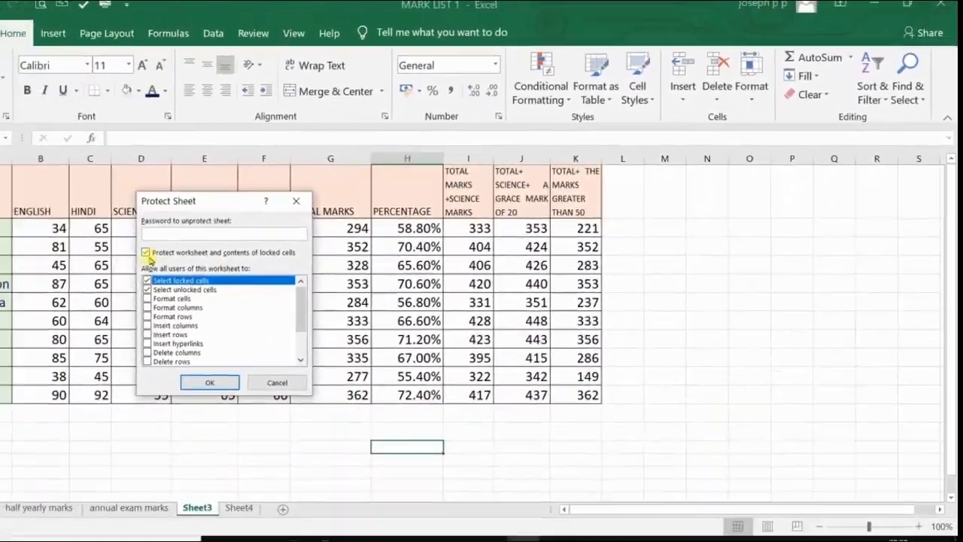
text(12345)
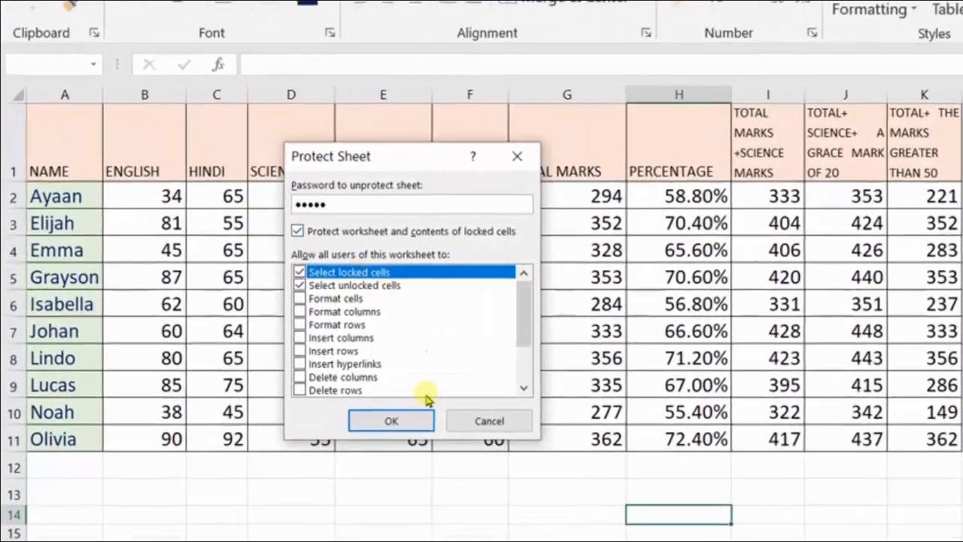
click(399, 421)
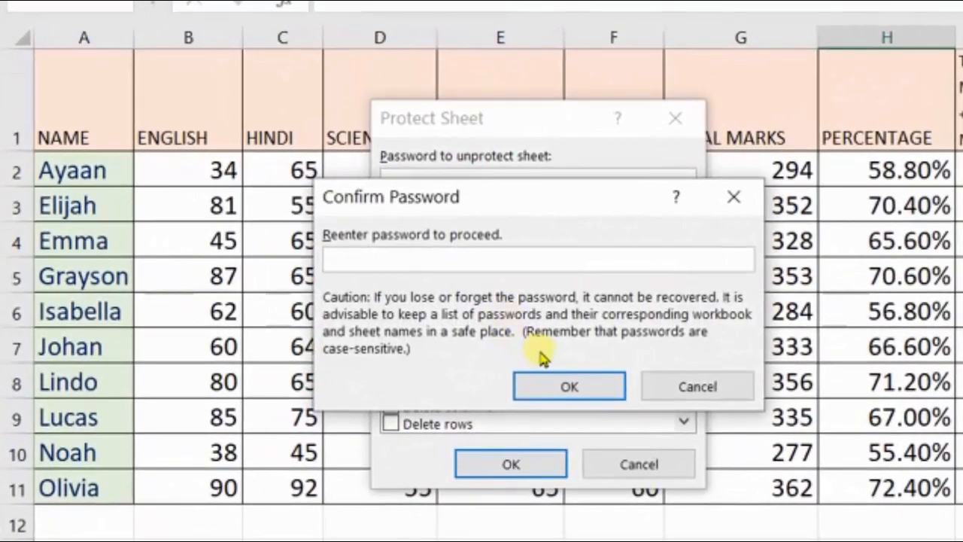
text(12345)
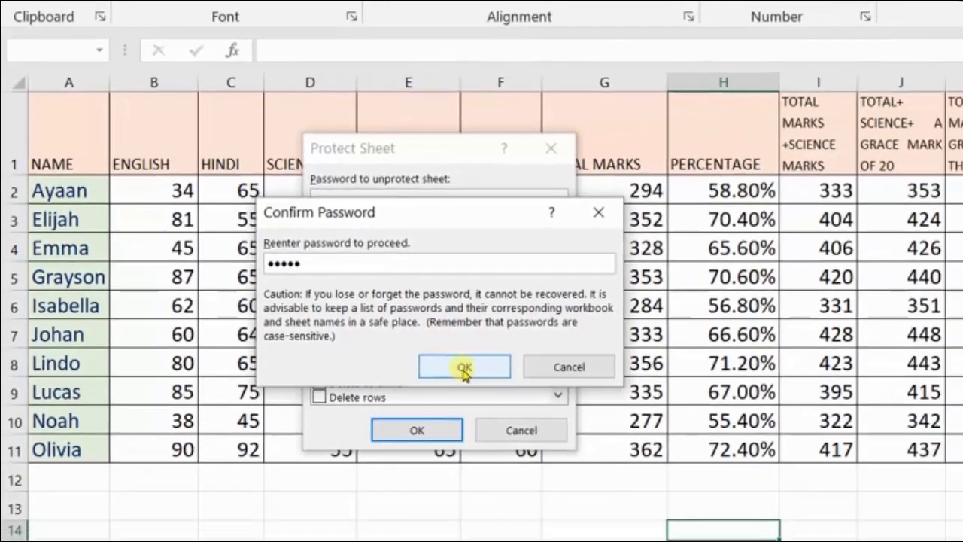
click(464, 367)
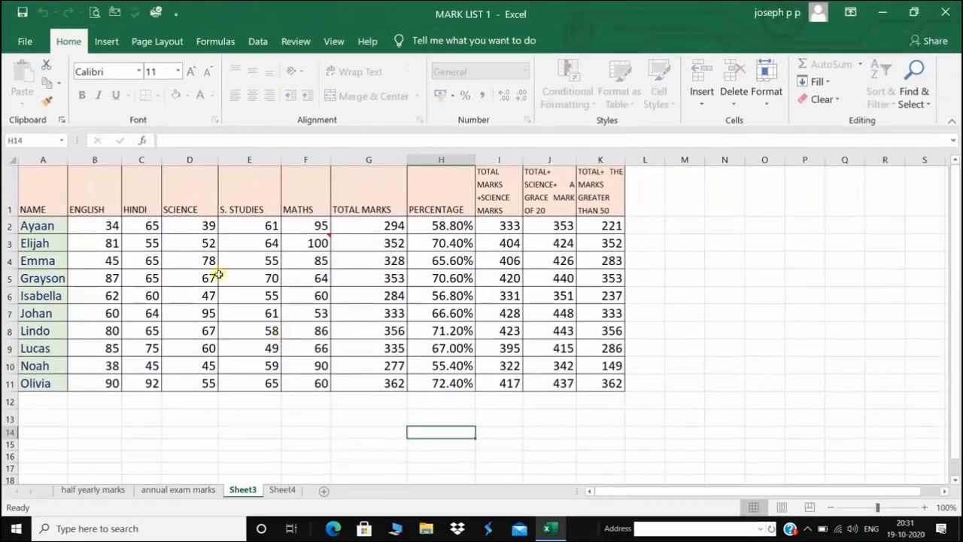
click(247, 243)
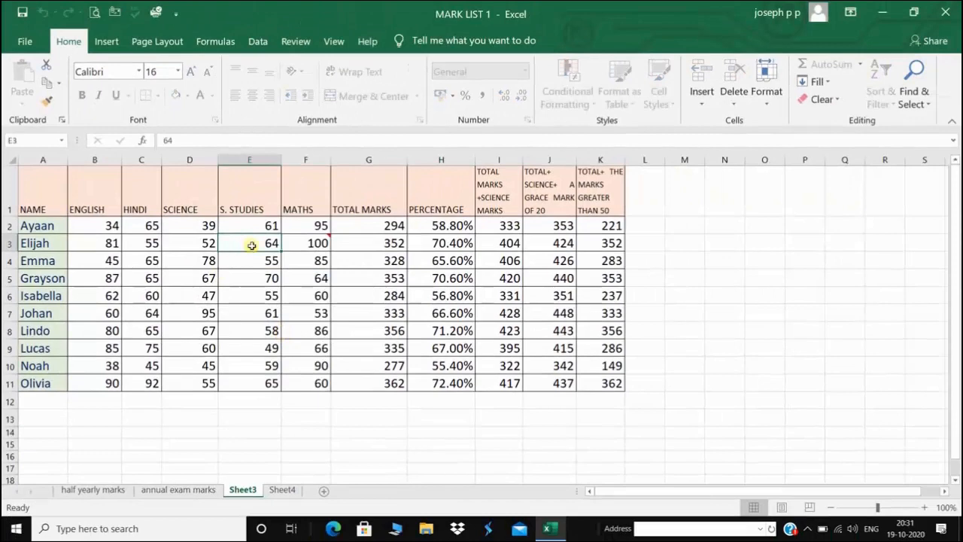
double_click(259, 251)
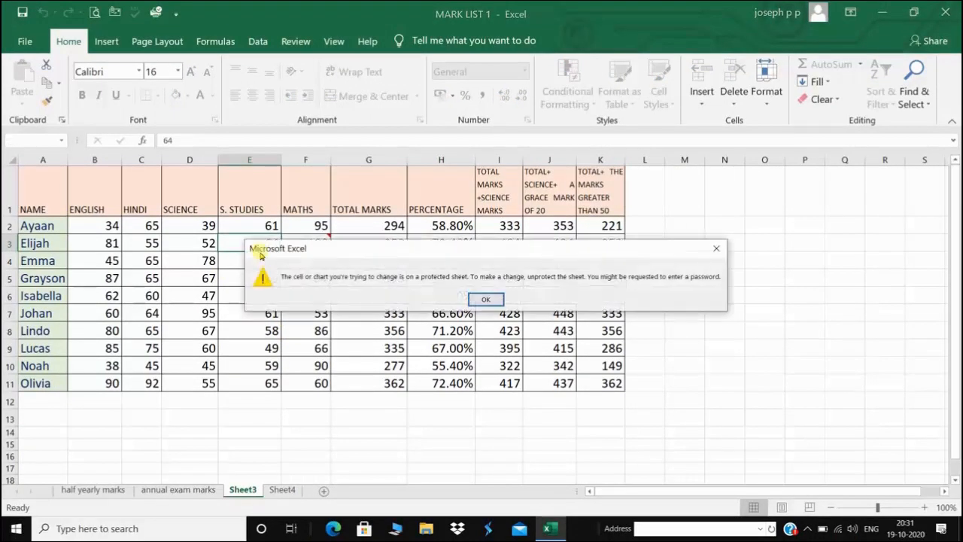
click(486, 300)
click(50, 298)
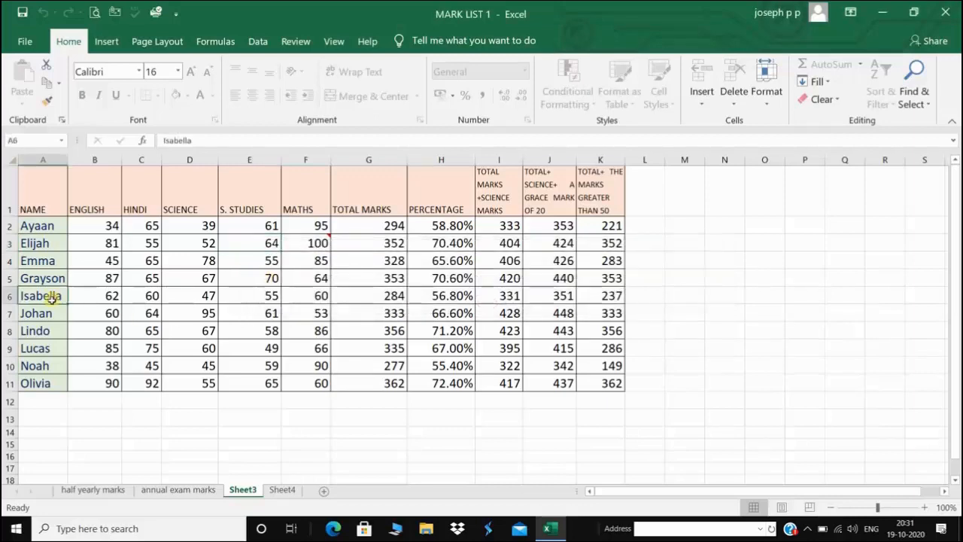
double_click(50, 297)
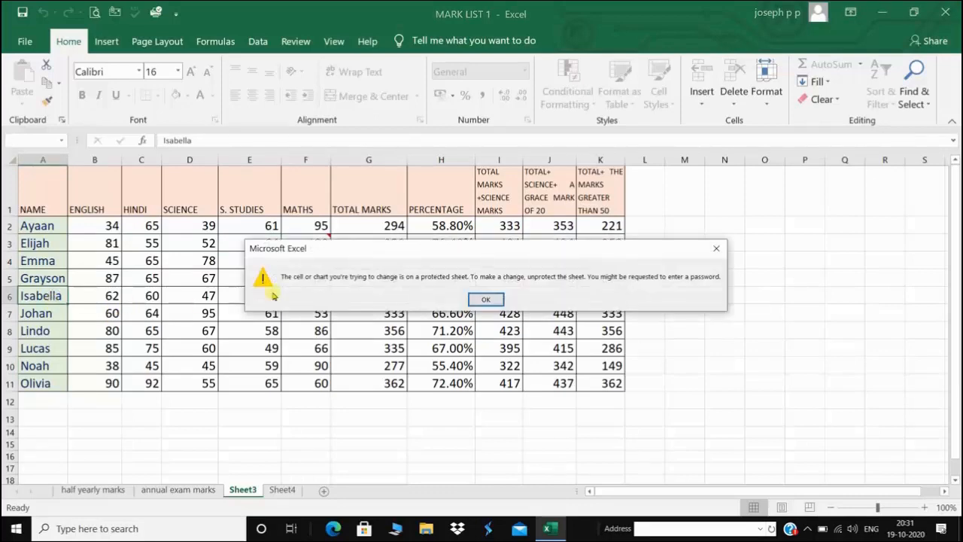
click(486, 300)
click(407, 330)
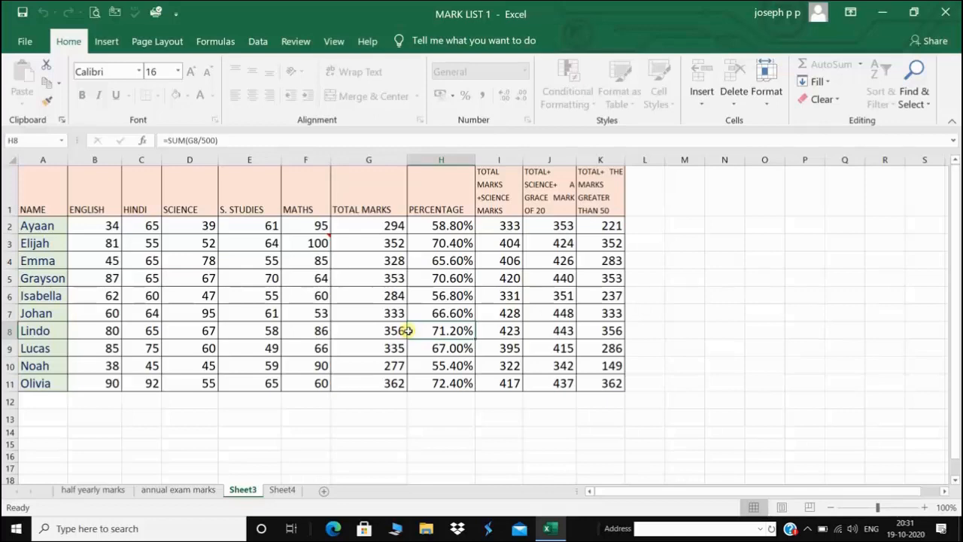
Unprotect Sheet3 from the Format menu, confirming the password
click(768, 103)
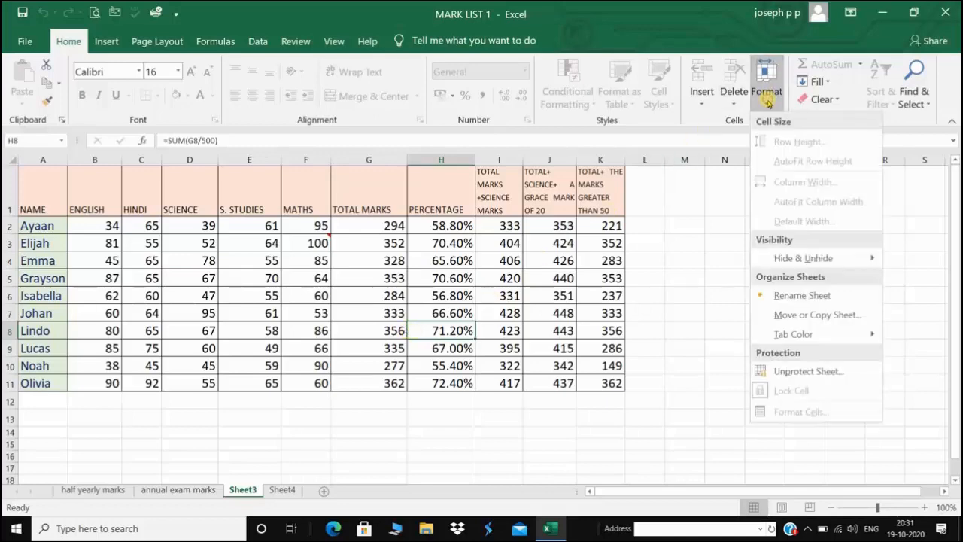
mouse_move(794, 334)
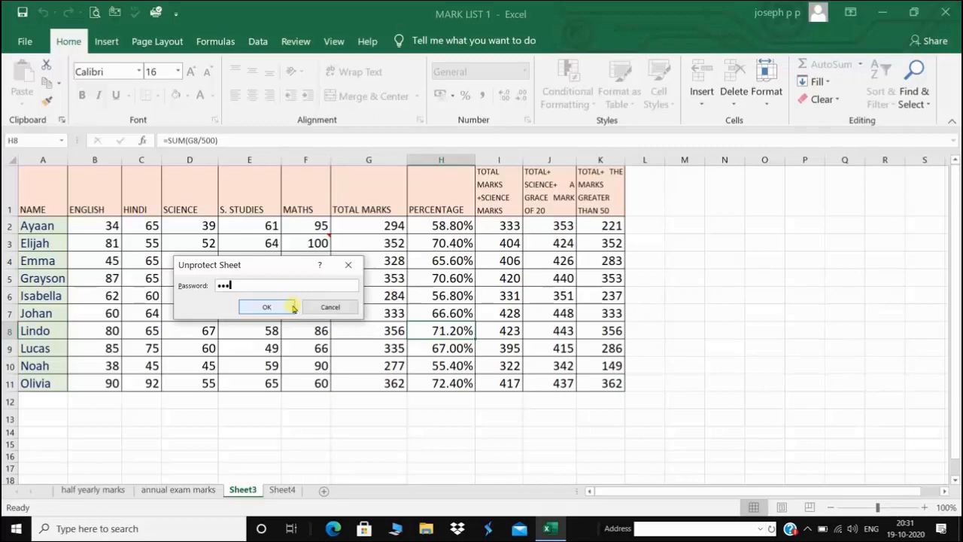
click(268, 307)
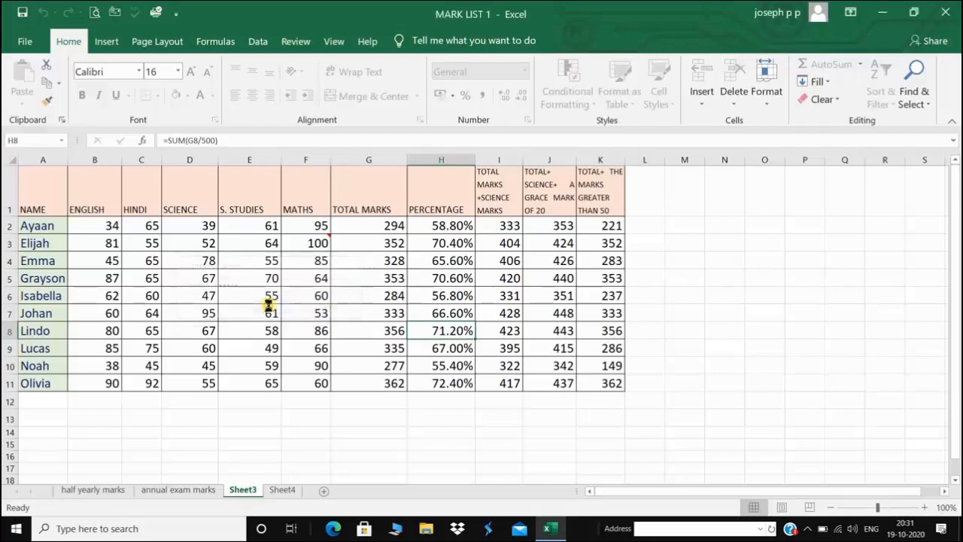
click(41, 279)
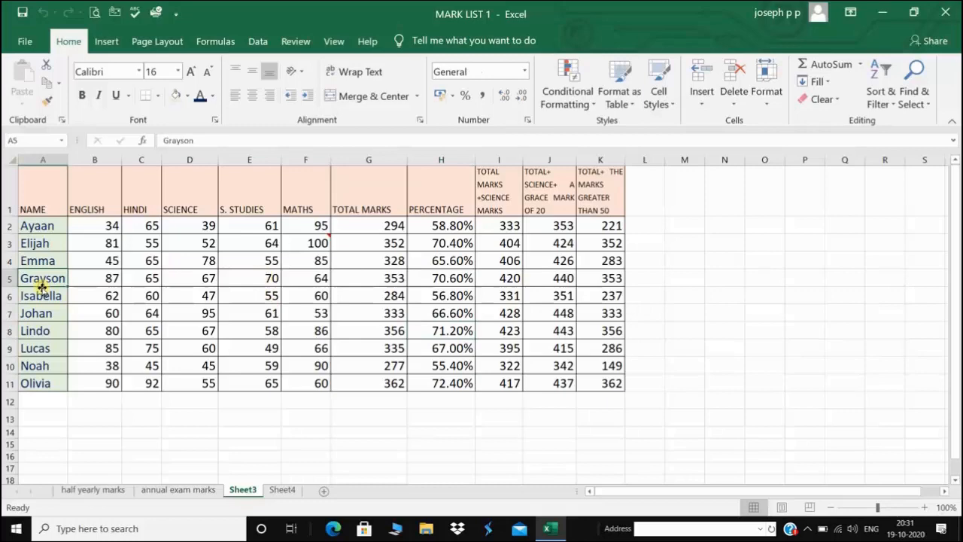
Test editing by typing 88 in D5, then undo it back to 67
click(201, 278)
text(88)
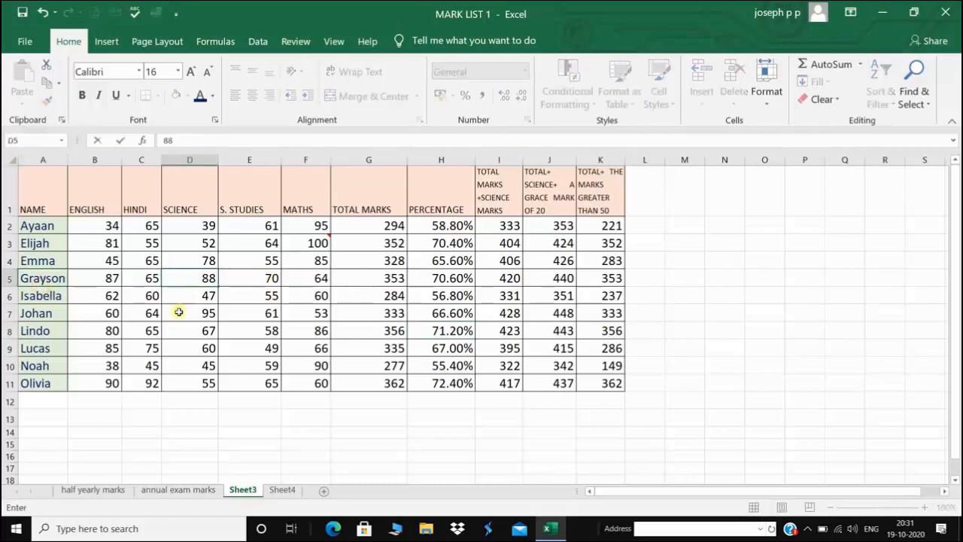
click(44, 11)
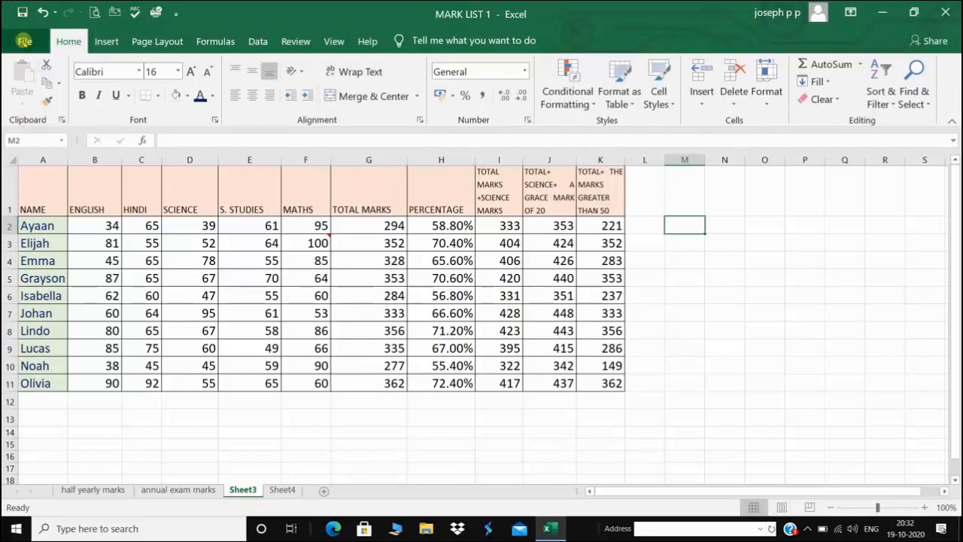
Save the MARK LIST 1 workbook to This PC with PDF as the file type
click(24, 42)
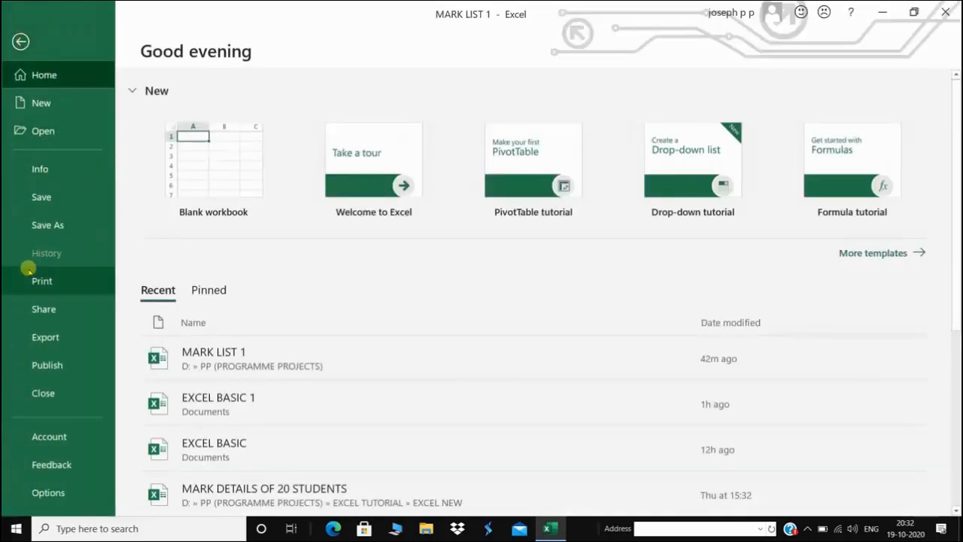
click(42, 223)
click(192, 206)
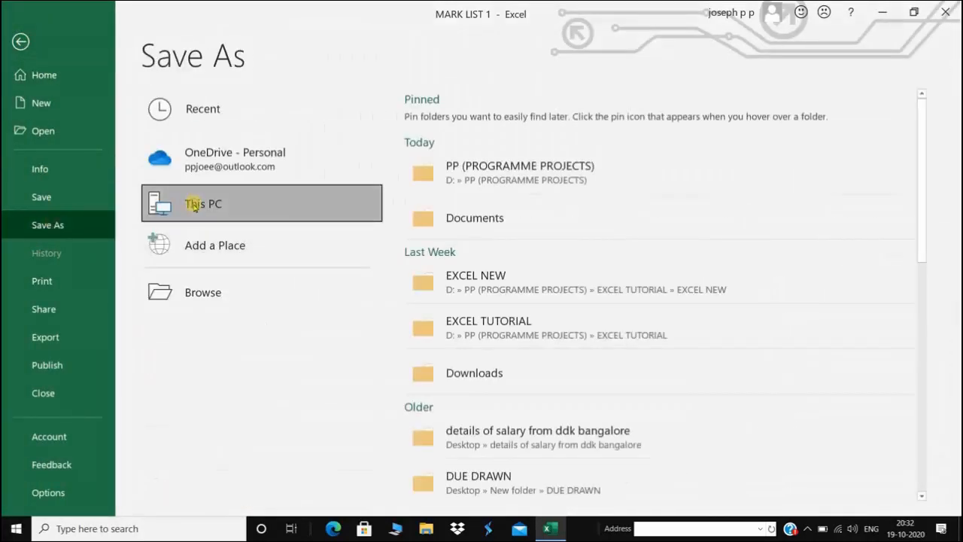
click(193, 206)
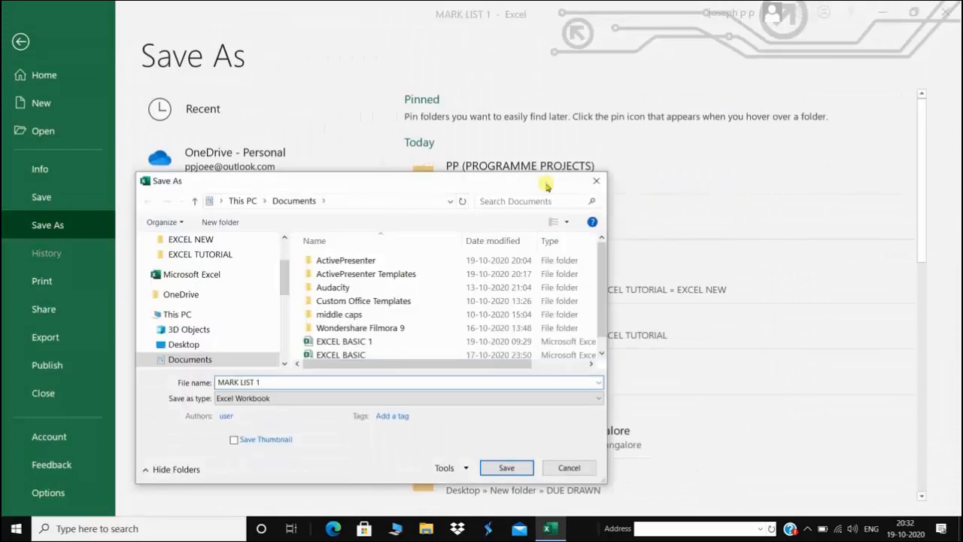
click(609, 393)
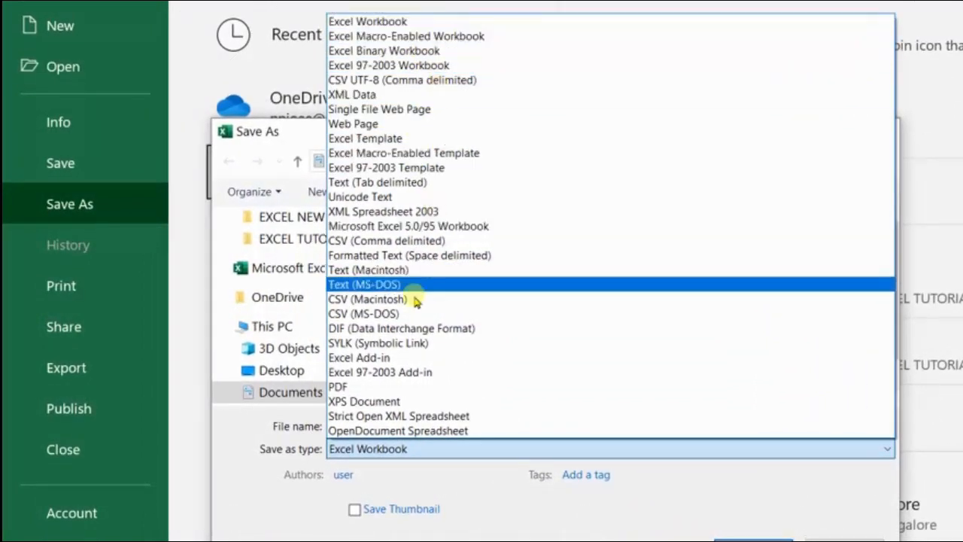
click(410, 388)
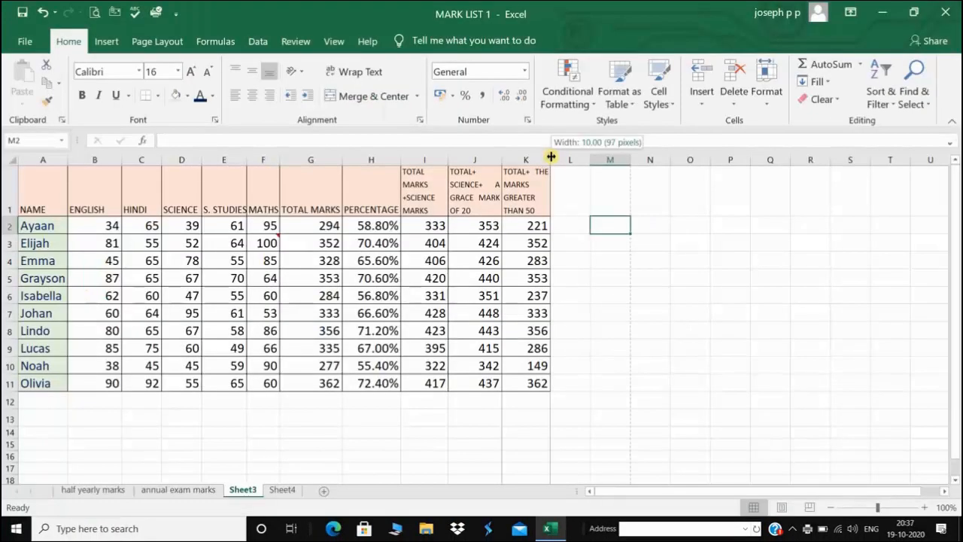
Insert a blank column before the NAME column and head it 'sr no'
drag(551, 156, 552, 157)
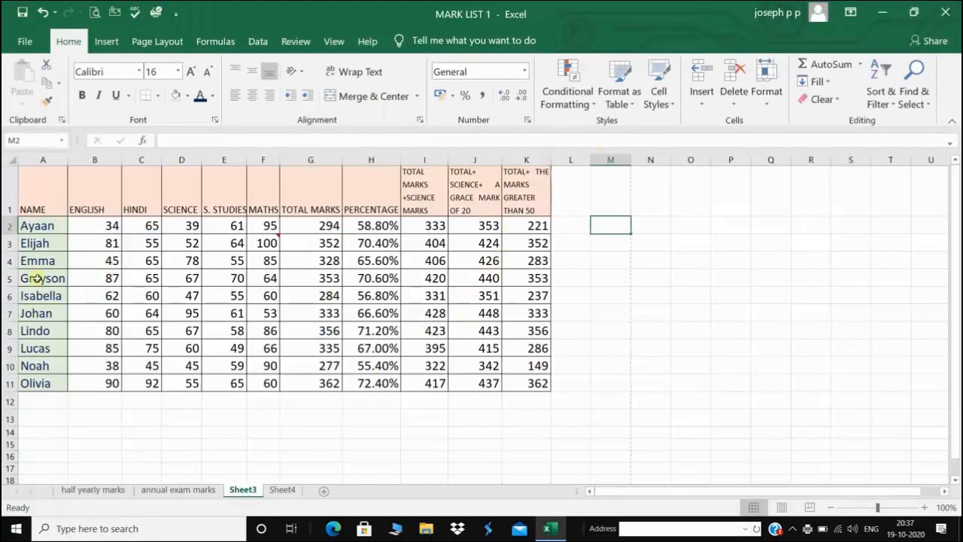
click(42, 158)
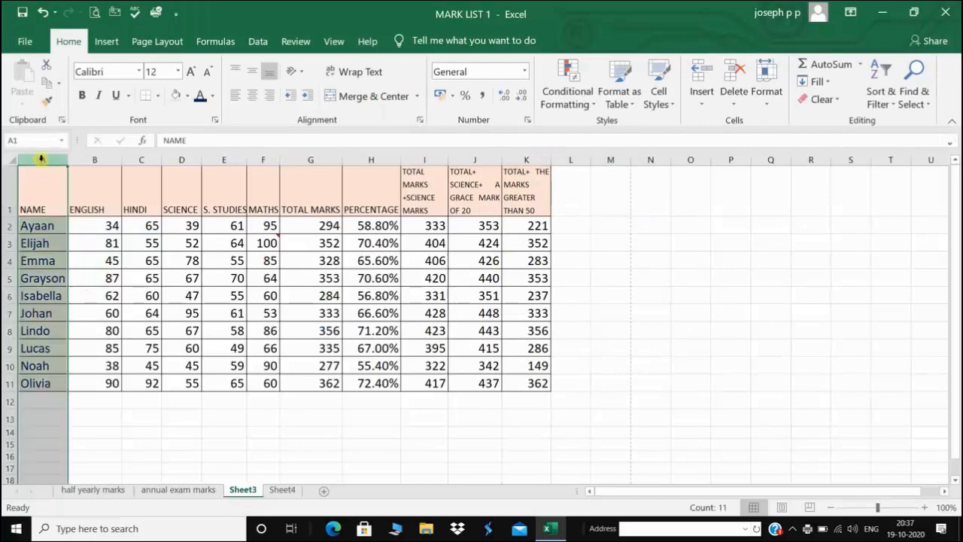
right_click(41, 159)
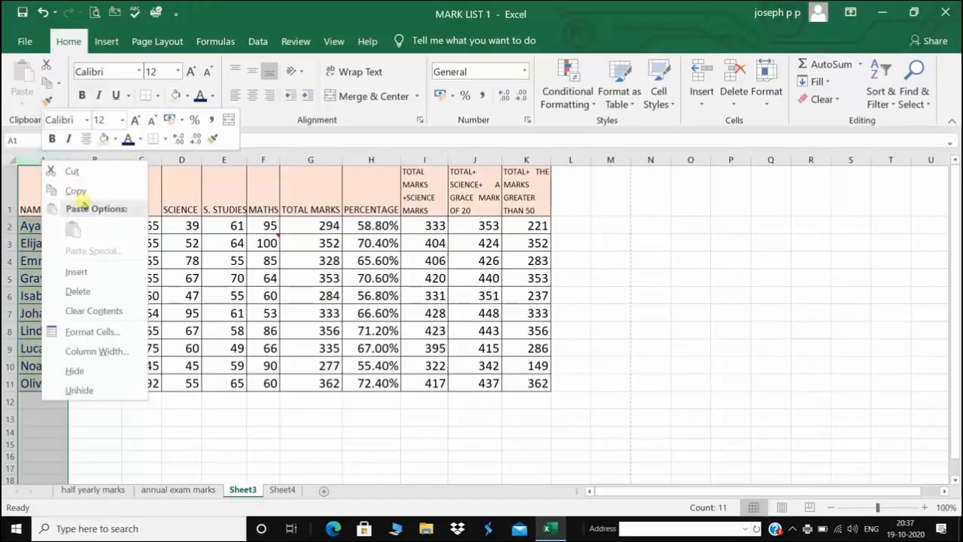
click(76, 272)
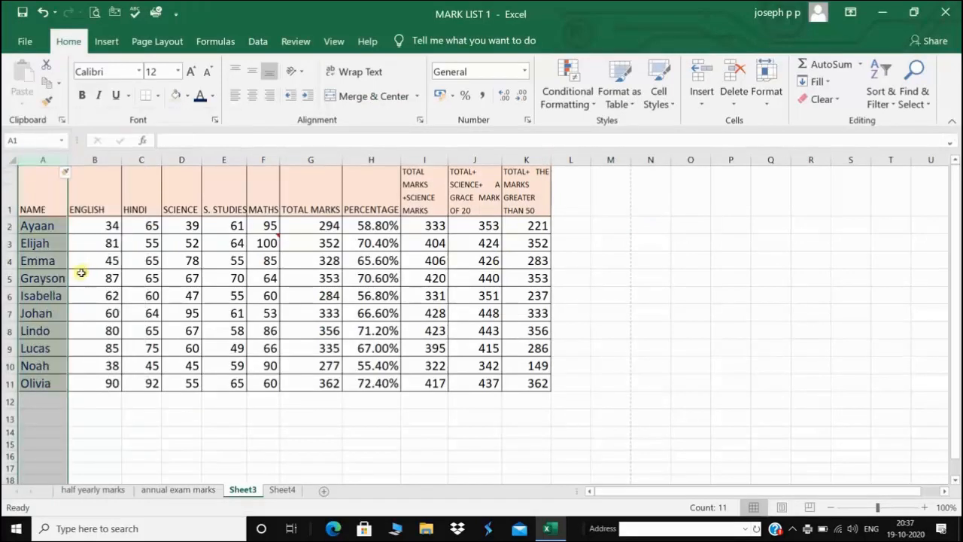
click(44, 204)
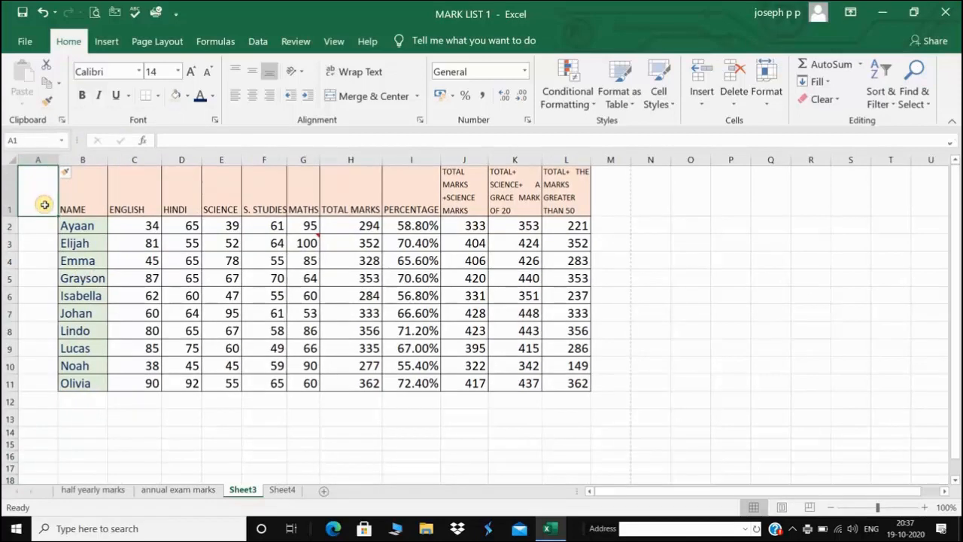
text(sr no)
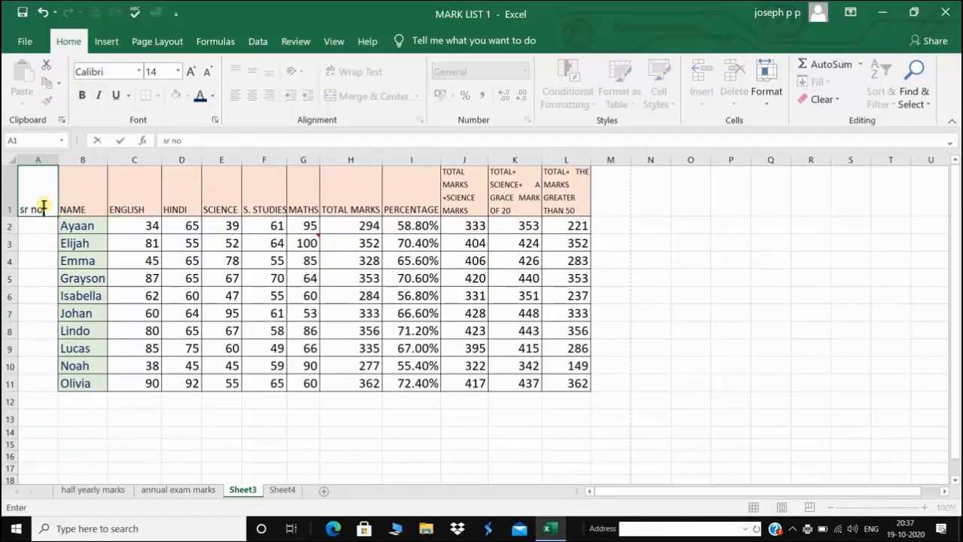
click(44, 228)
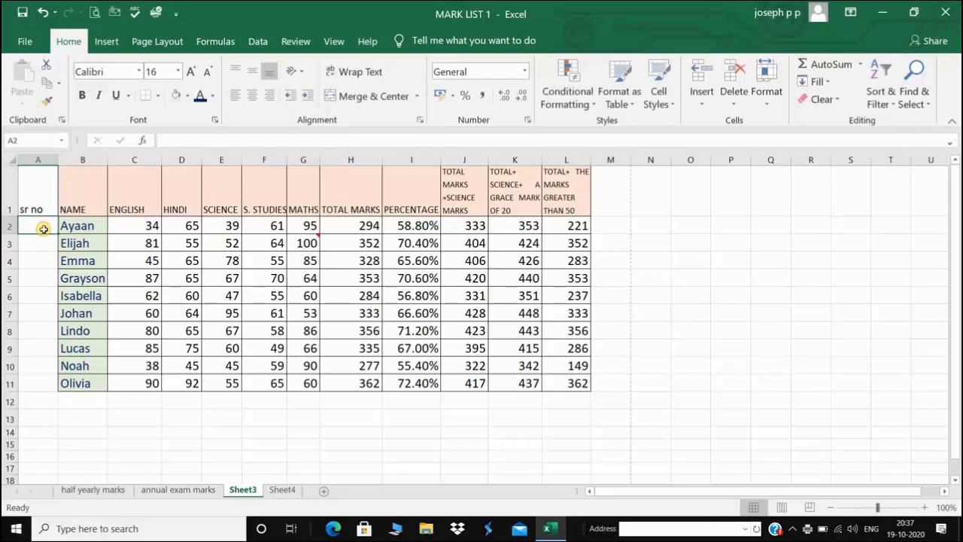
Enter 1 and 2, then fill the serial numbers down to 10 beside Olivia
text(1)
click(45, 249)
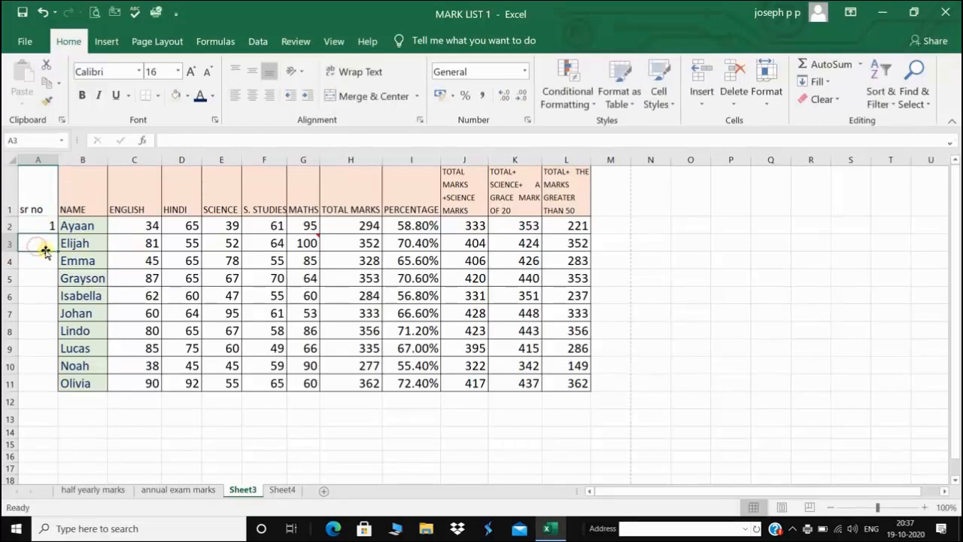
text(2)
click(50, 263)
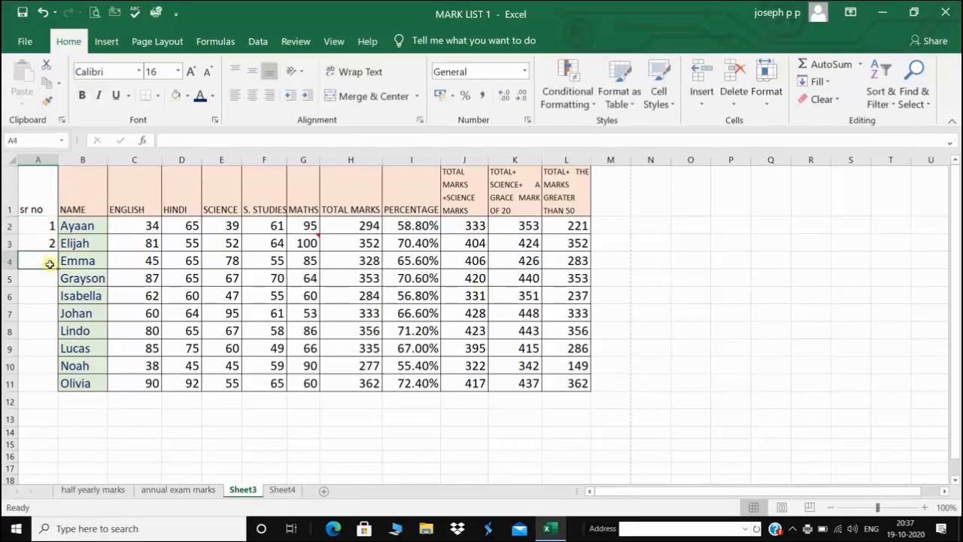
click(45, 230)
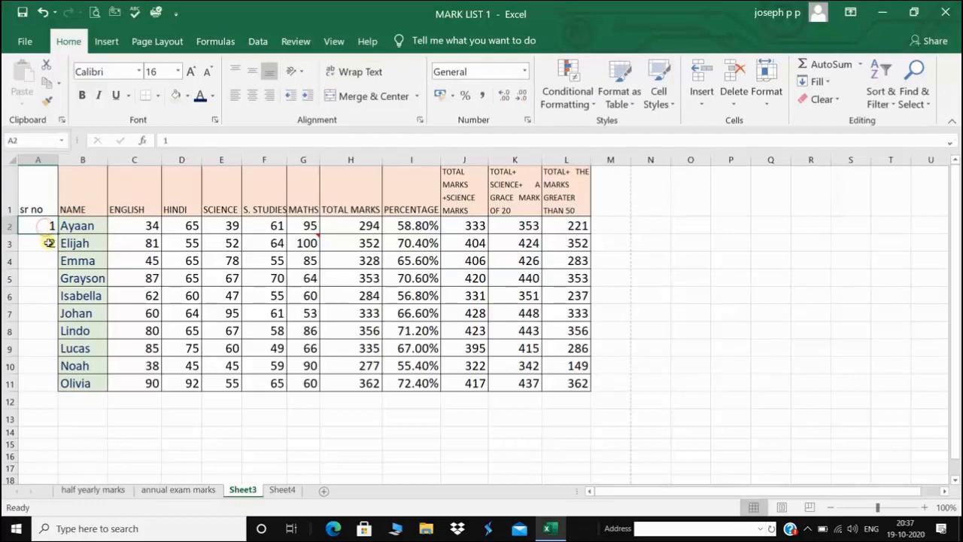
shift+click(47, 243)
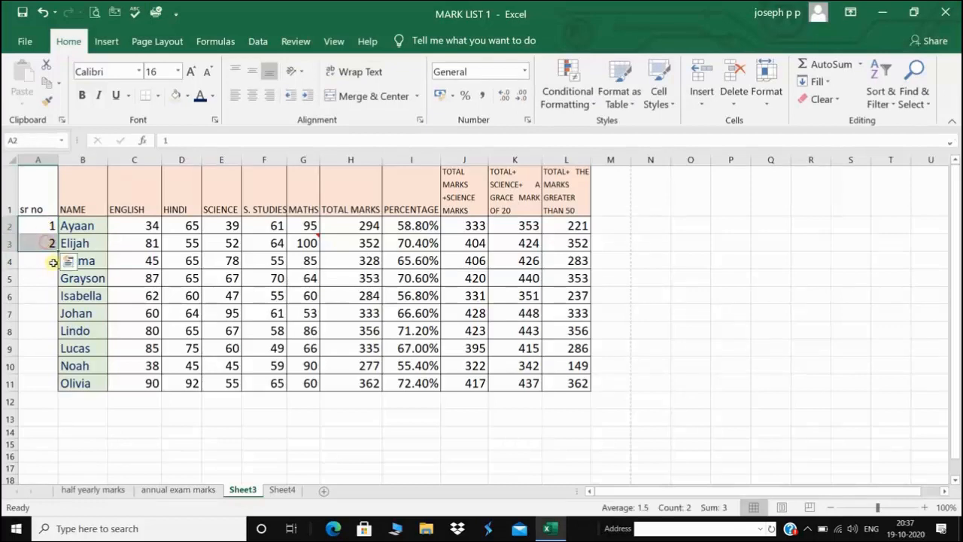
drag(55, 250, 36, 387)
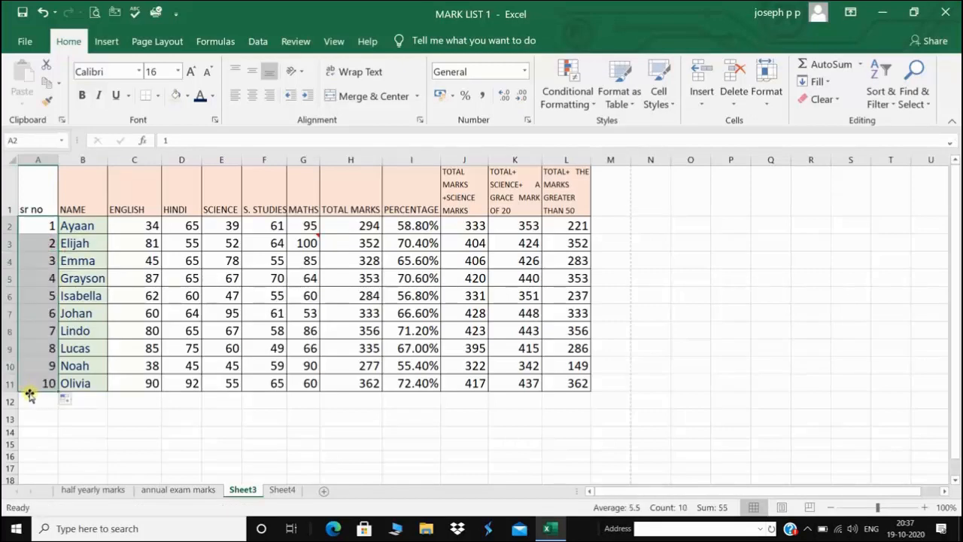
click(65, 427)
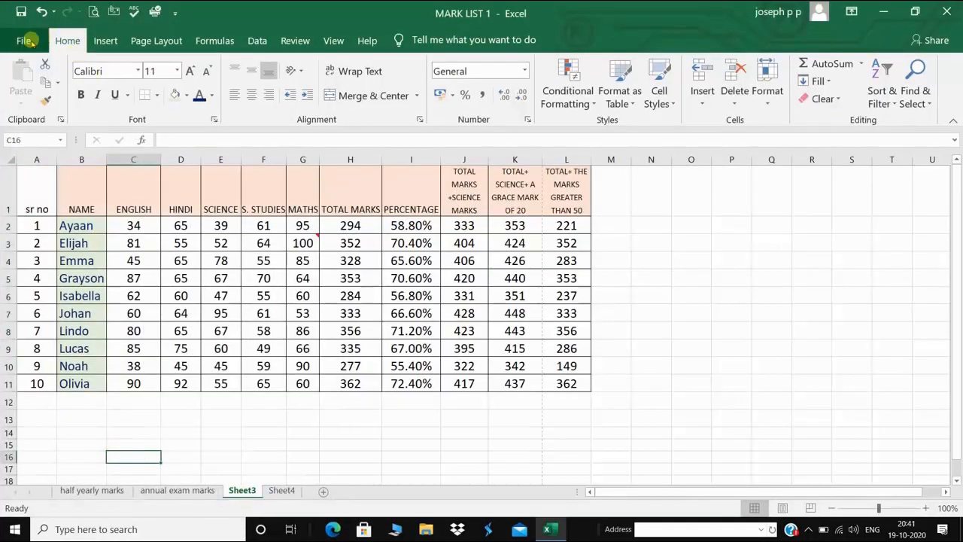
Bring up the print settings with the HP LaserJet as the printer
click(27, 41)
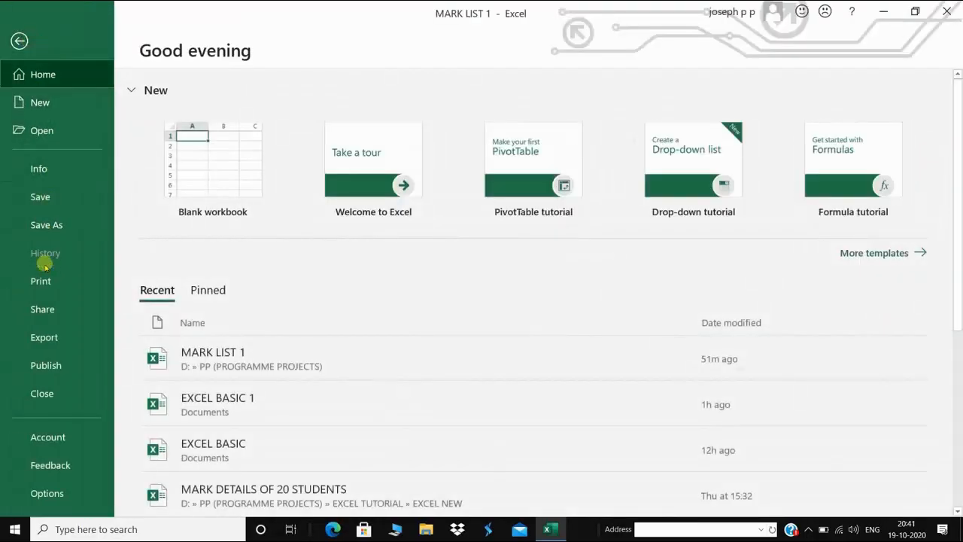
click(42, 281)
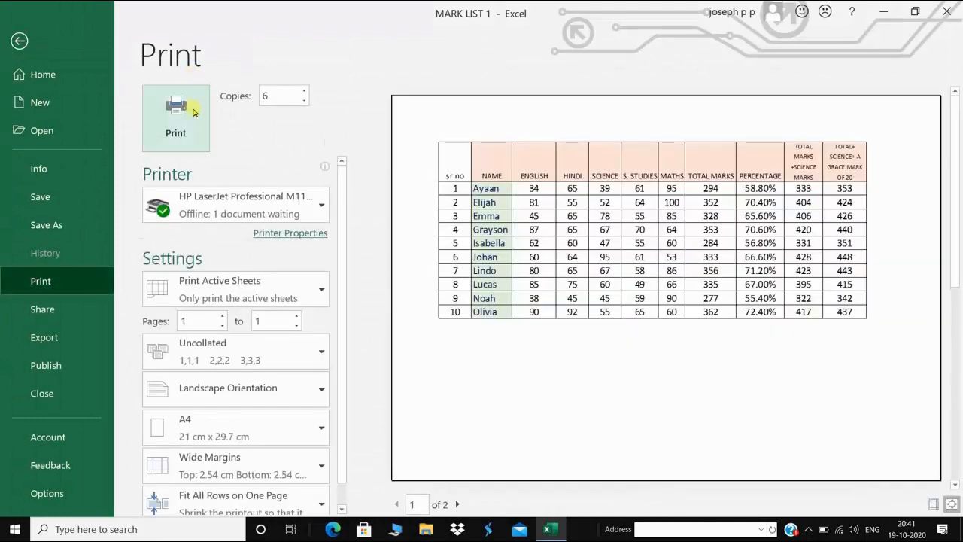
click(322, 208)
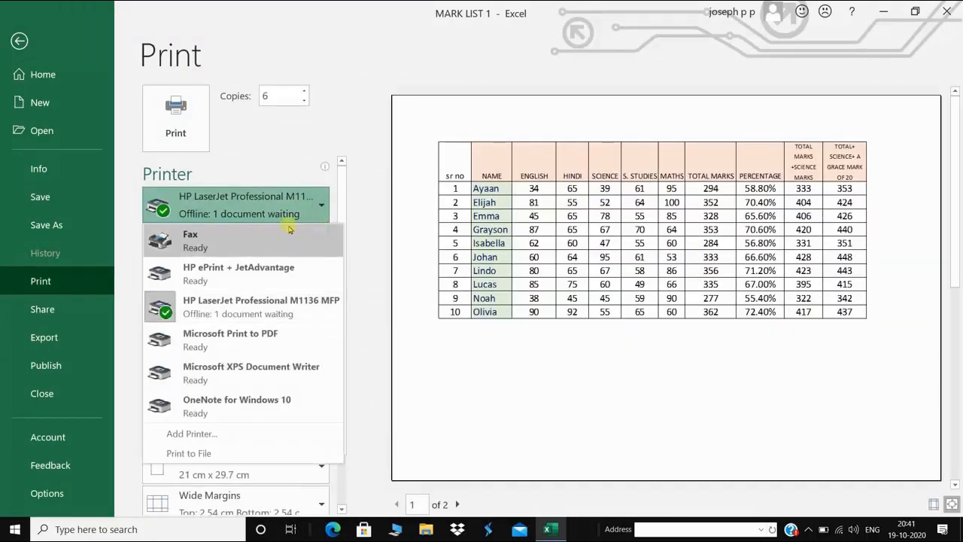
click(265, 303)
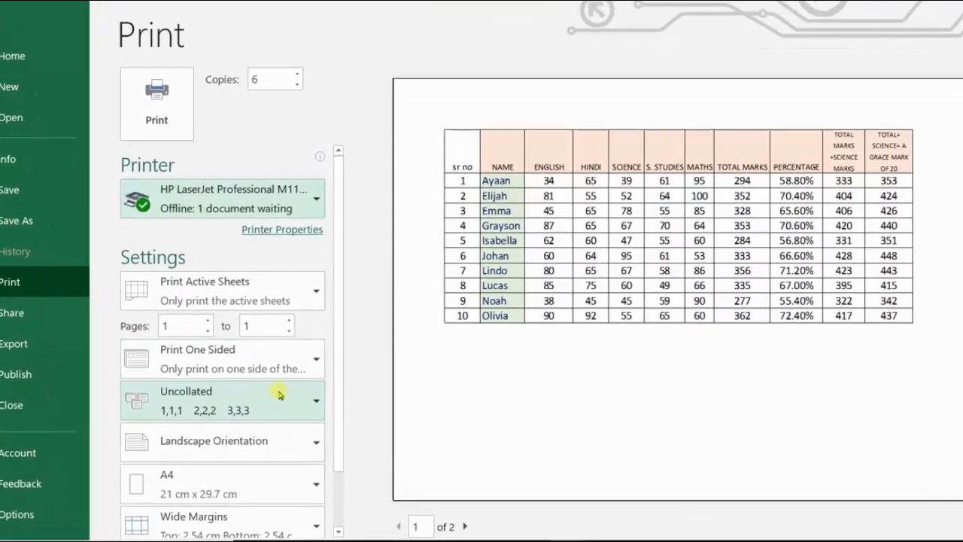
Limit printing to page 1 to 1, one-sided, with collated copies
double_click(266, 324)
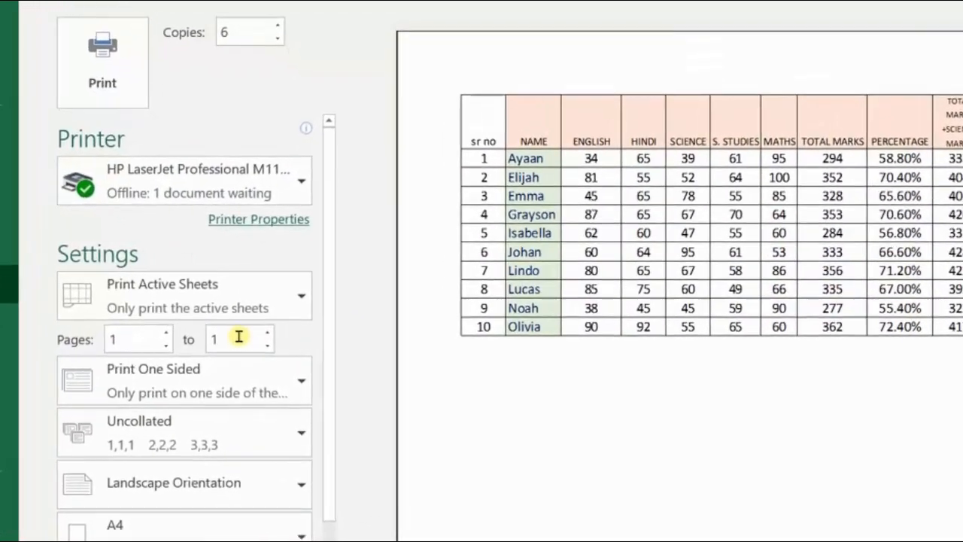
text(10)
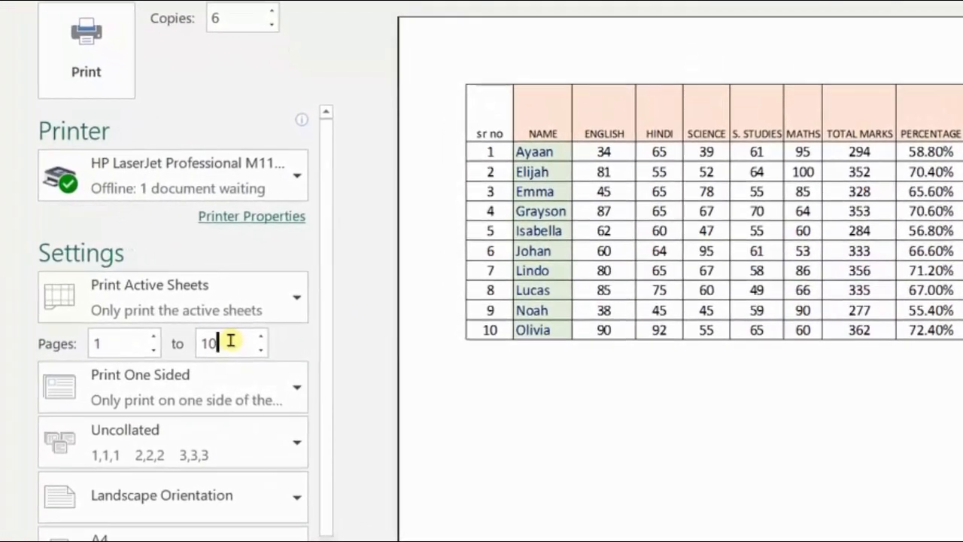
key(BackSpace)
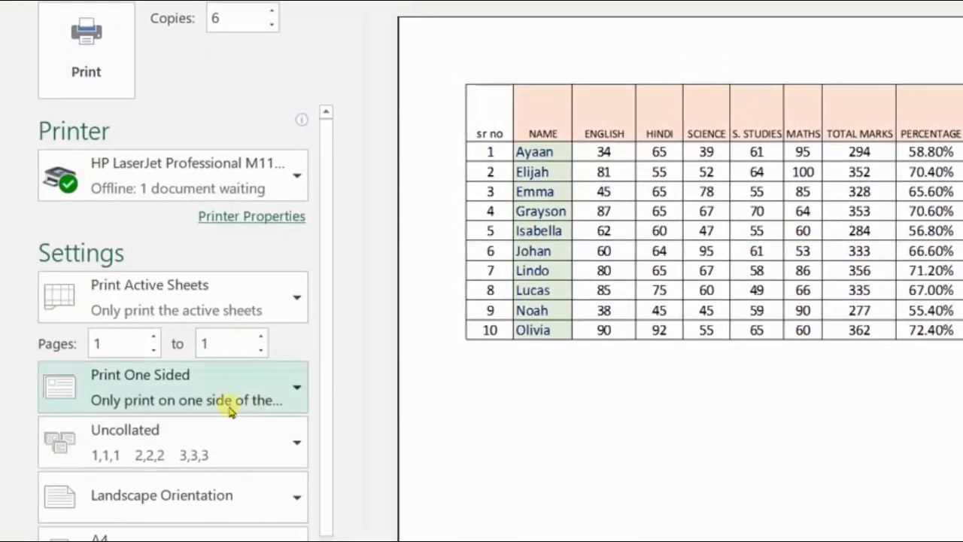
click(297, 387)
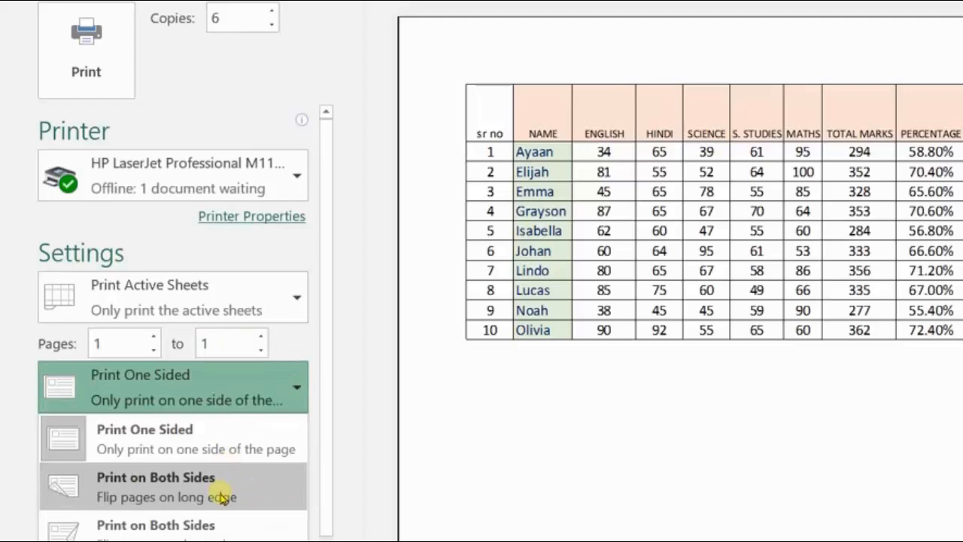
click(286, 389)
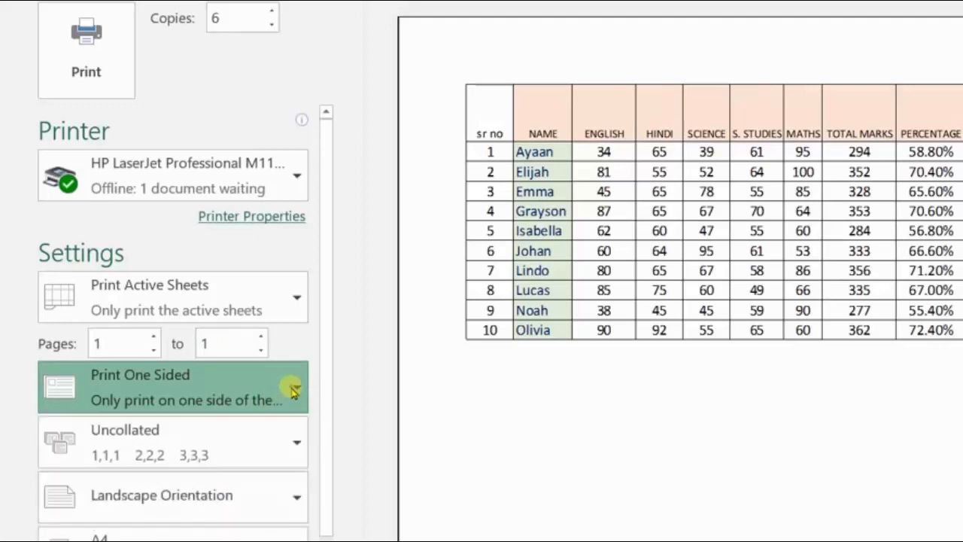
click(297, 435)
click(272, 484)
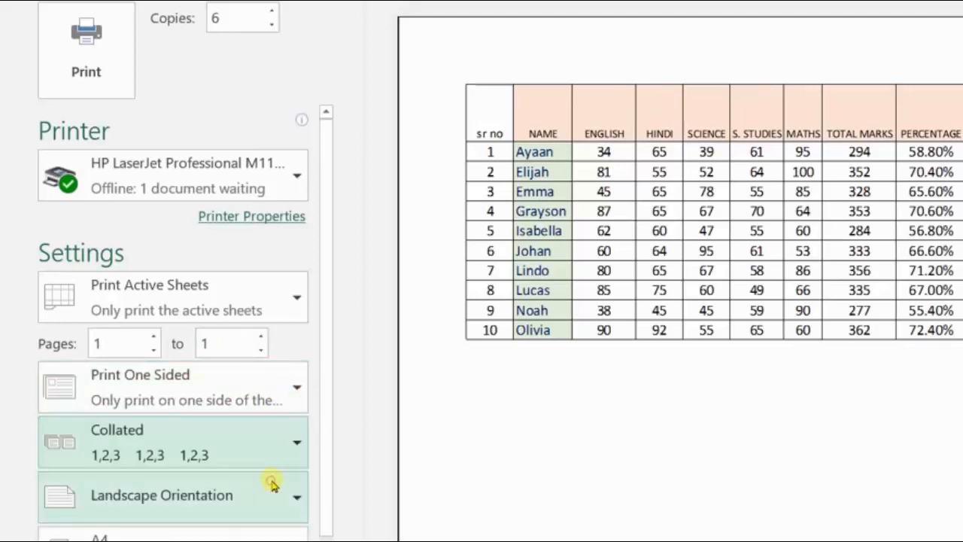
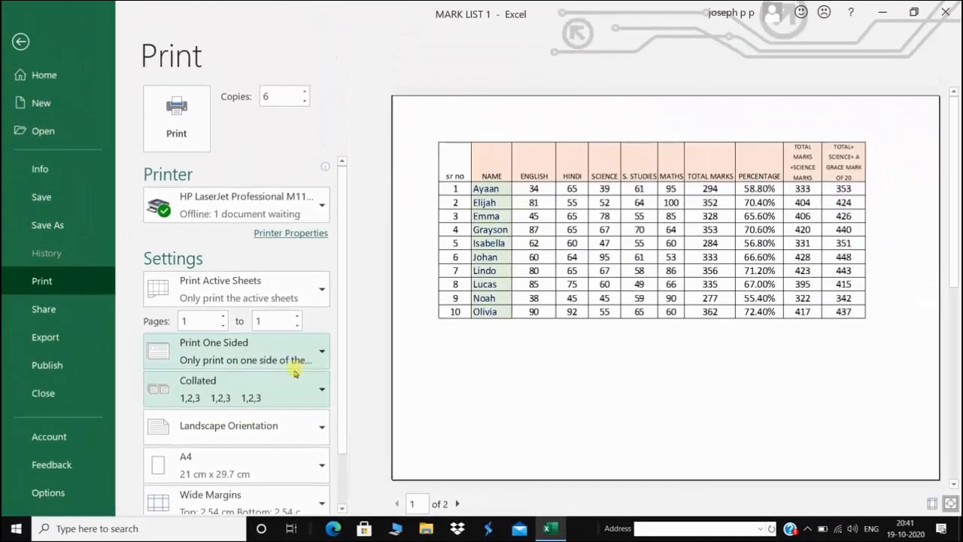
Print copies uncollated, and after trying portrait, leave the page orientation on landscape
click(322, 390)
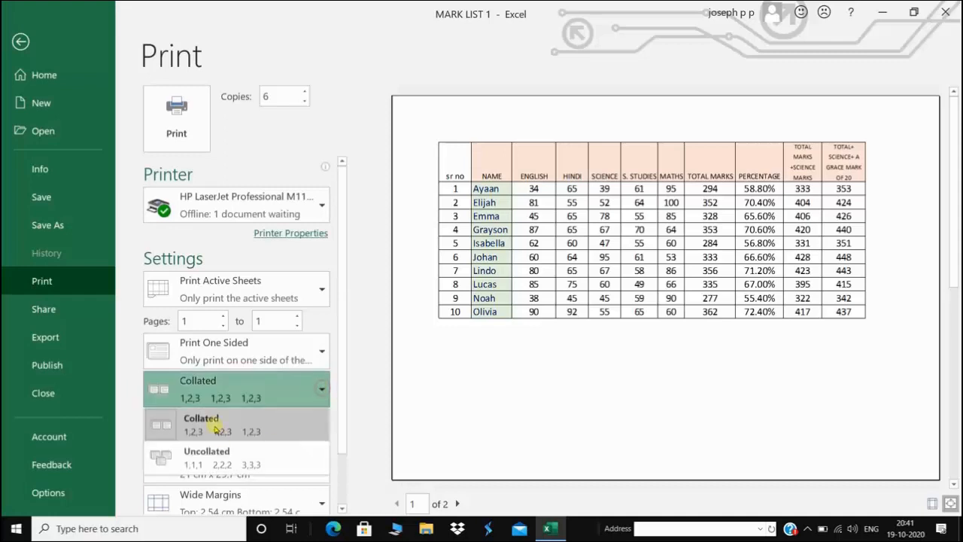
click(216, 455)
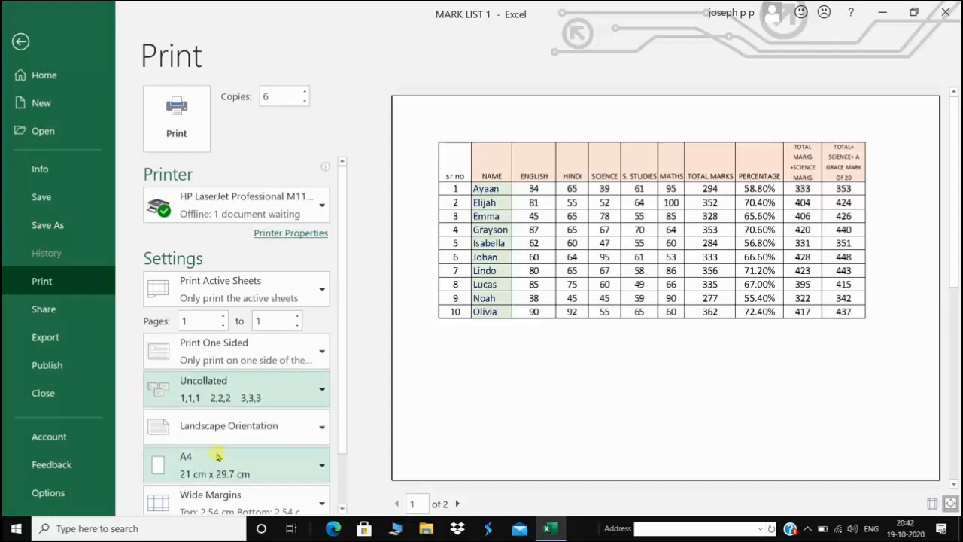
click(320, 428)
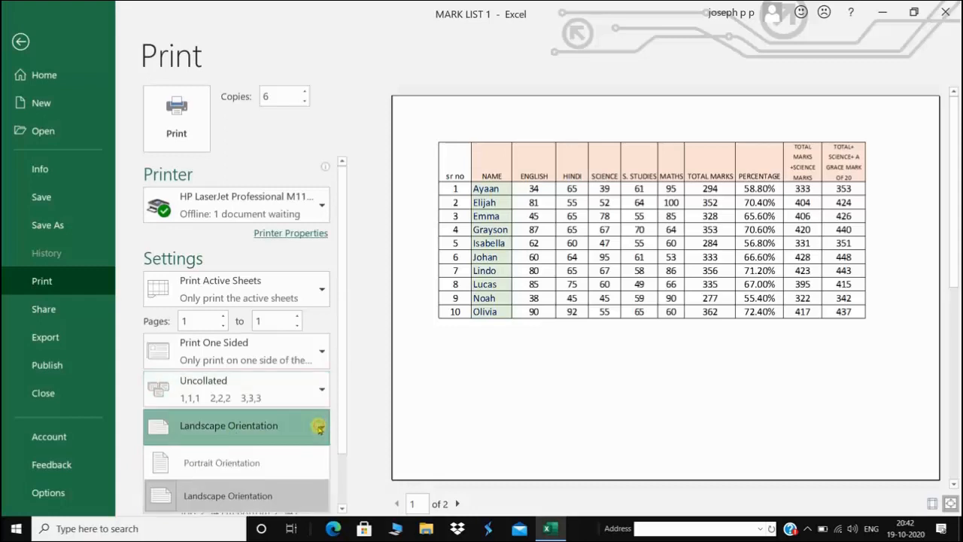
click(253, 463)
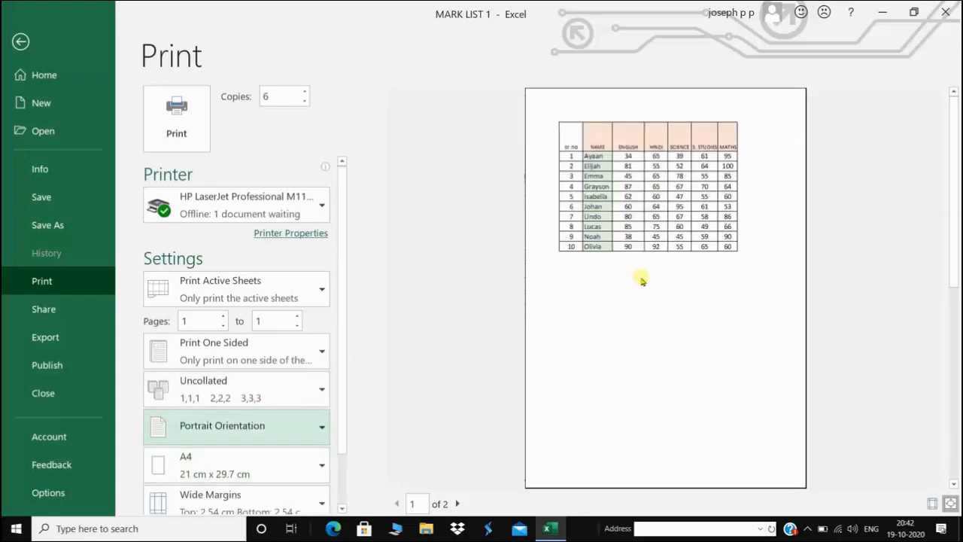
click(320, 427)
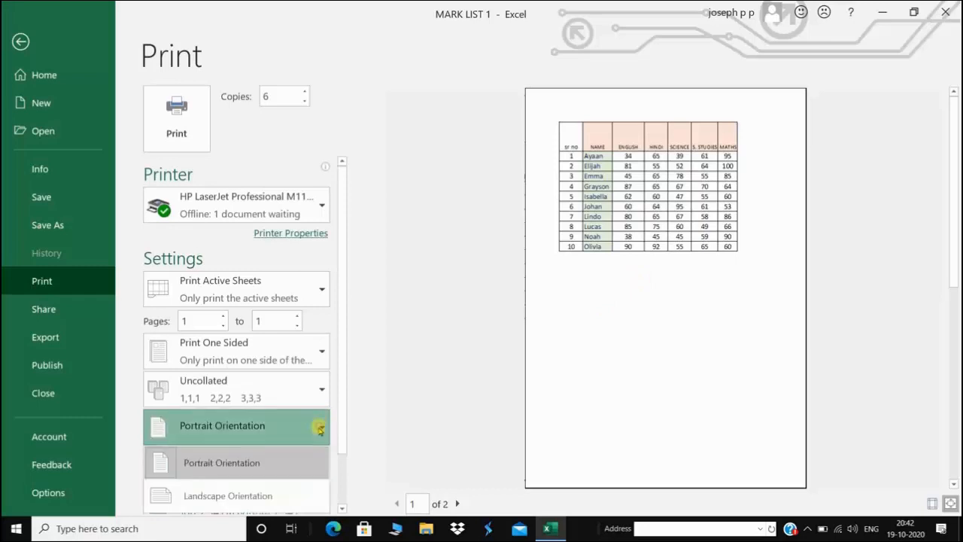
click(252, 497)
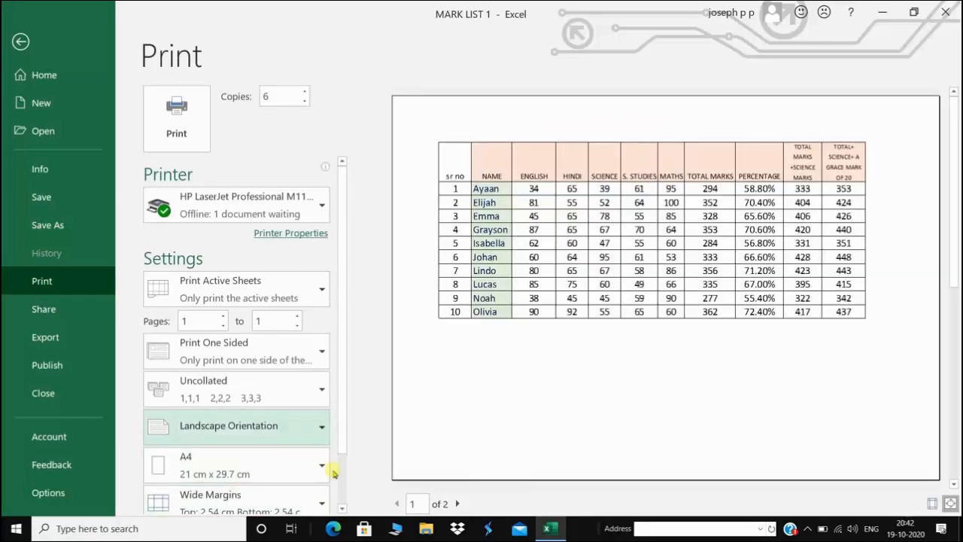
Set the print margins to Narrow after first trying Normal margins
scroll(337, 474, down, 3)
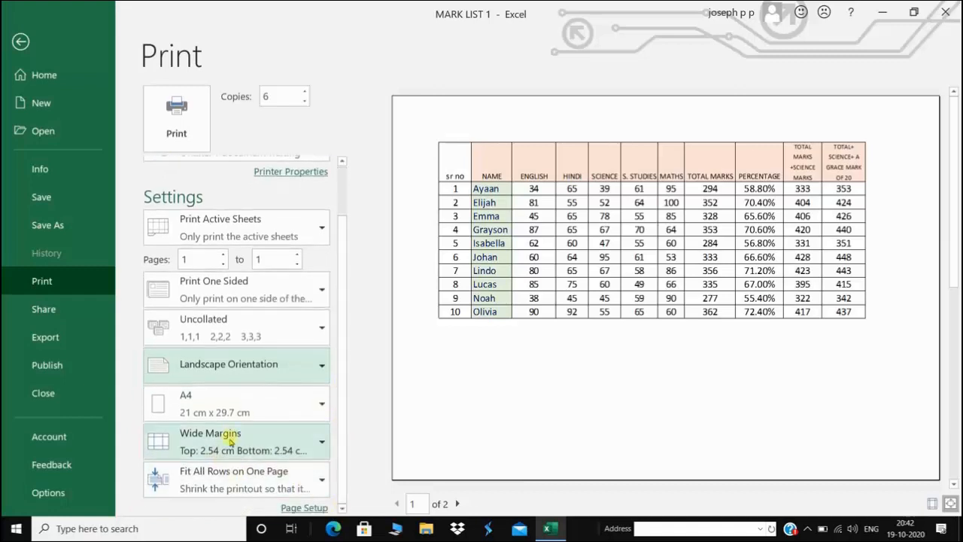
click(228, 446)
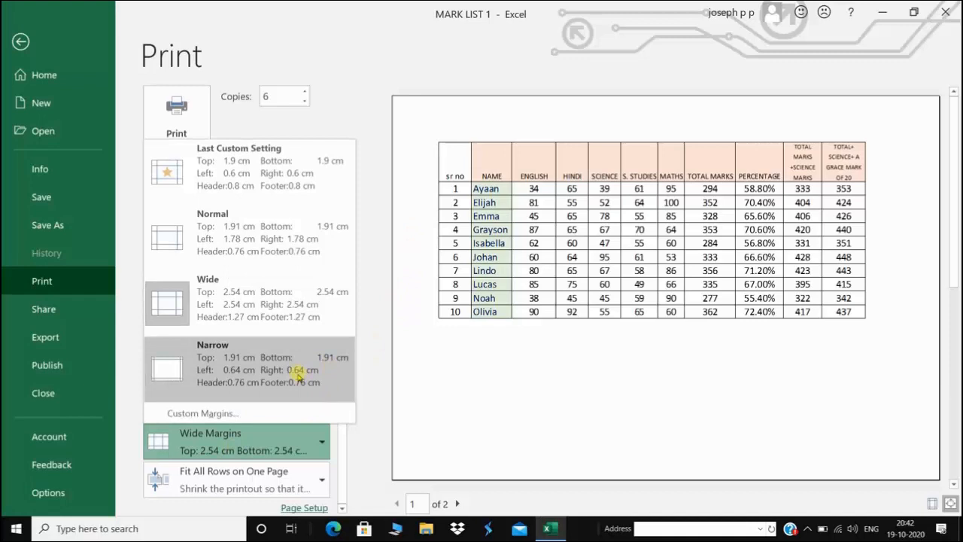
click(280, 239)
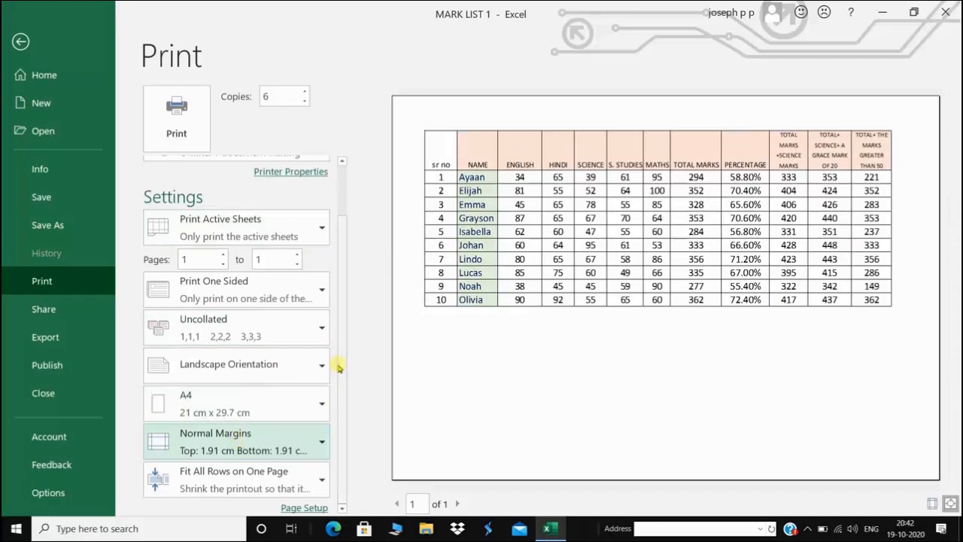
mouse_move(338, 368)
mouse_down()
mouse_move(349, 337)
mouse_move(339, 384)
mouse_up()
click(311, 441)
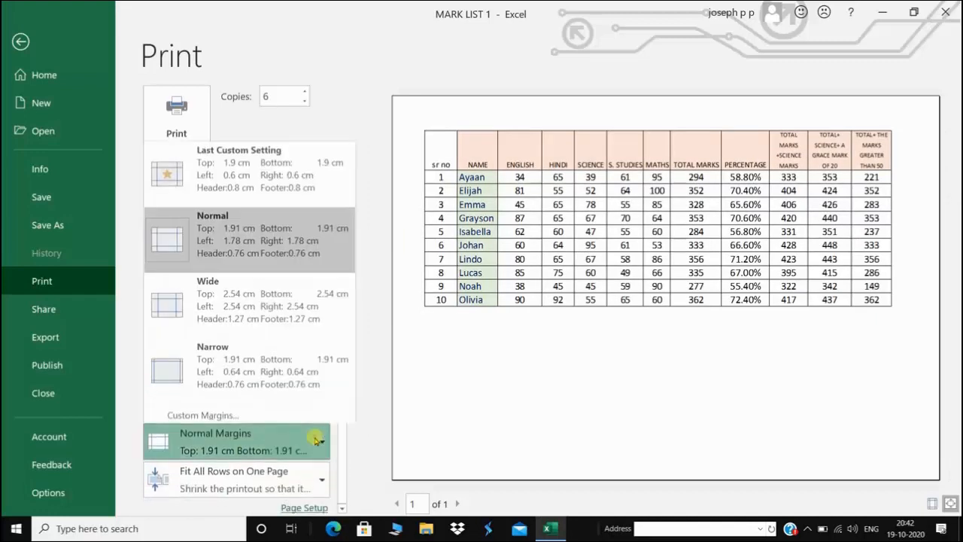
click(177, 384)
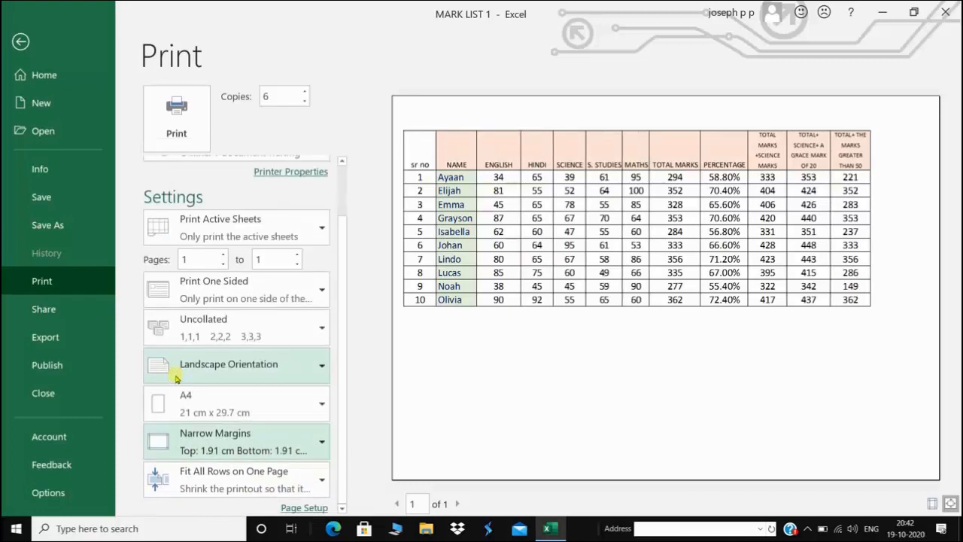
Leave the scaling option unchanged and print the marks sheet
click(286, 478)
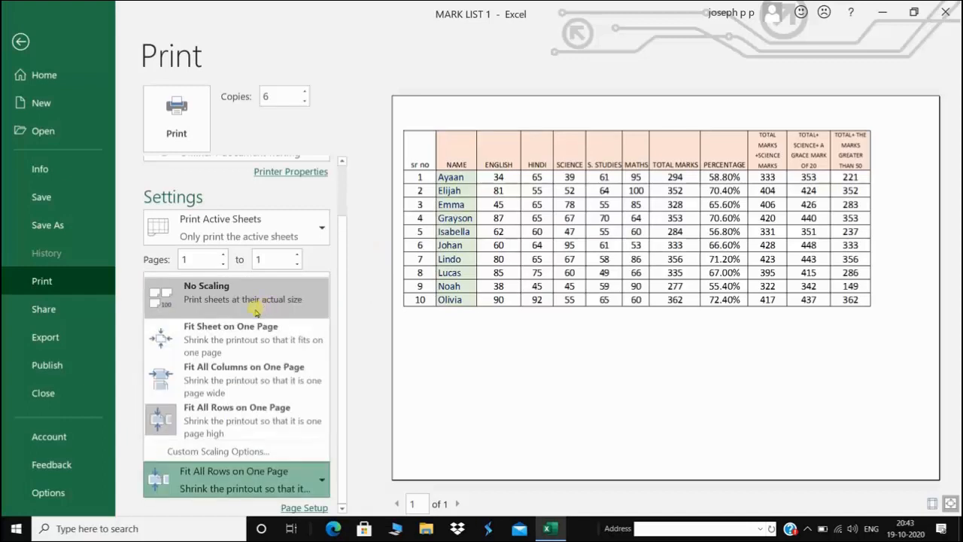
click(183, 122)
click(176, 116)
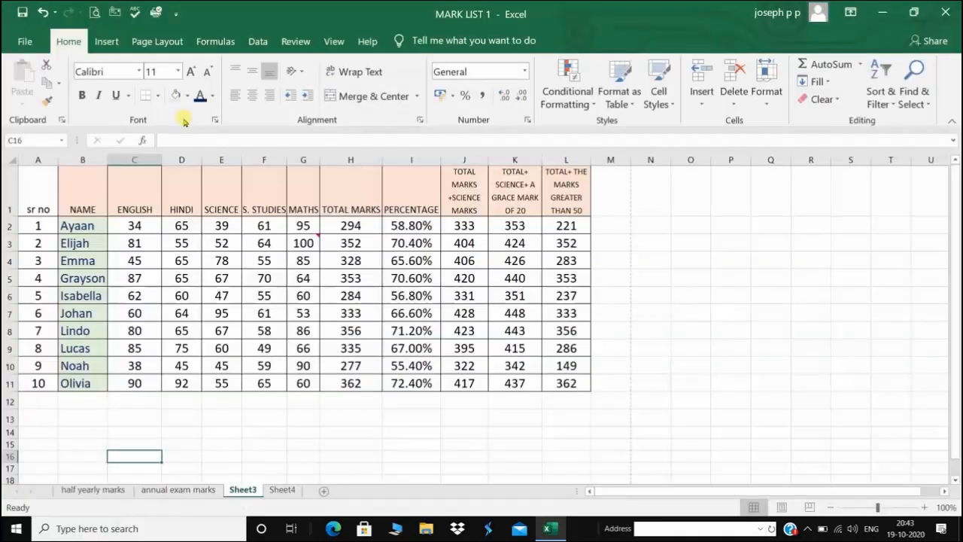